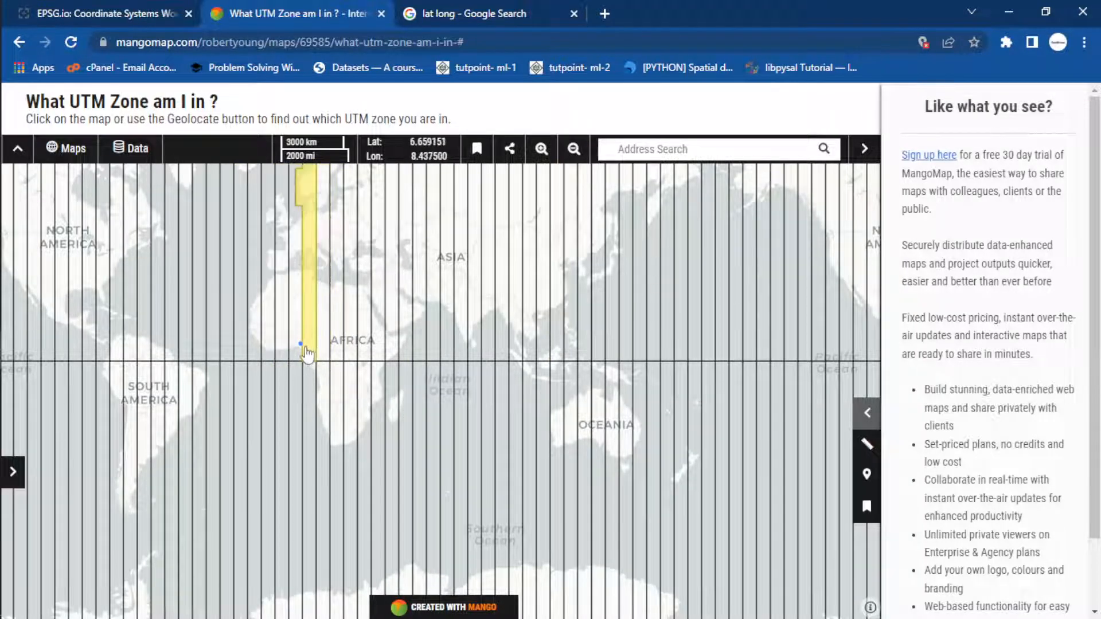
# - Locate Nigeria and the Gulf of Guinea on the UTM zone map and show the details of southern-hemisphere zone 31
pyautogui.scroll(1, 297, 358)
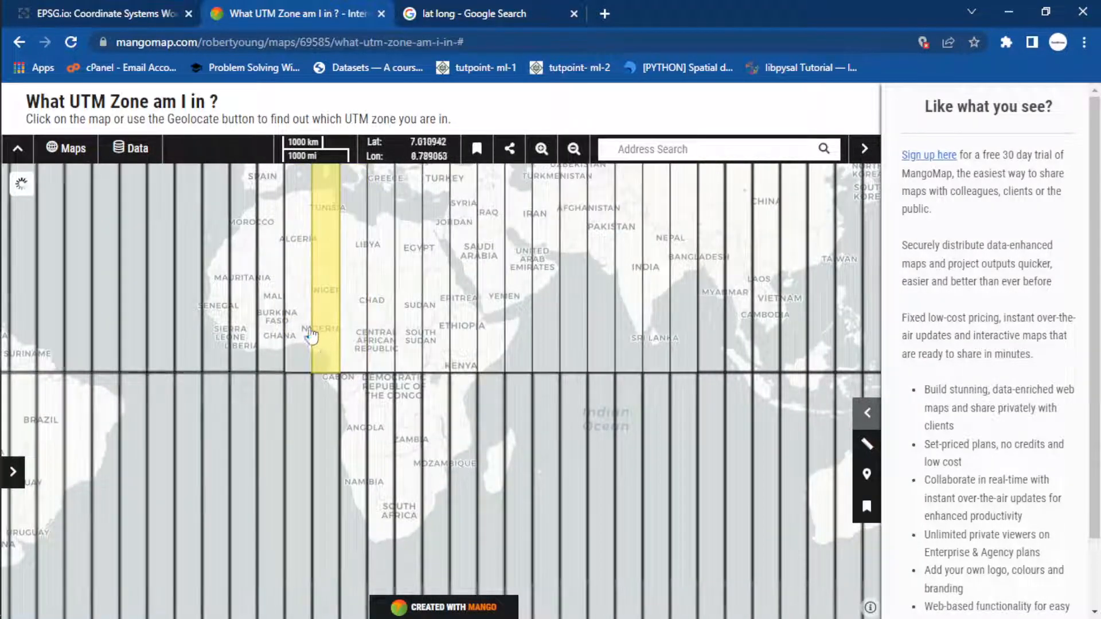
pyautogui.scroll(1, 304, 351)
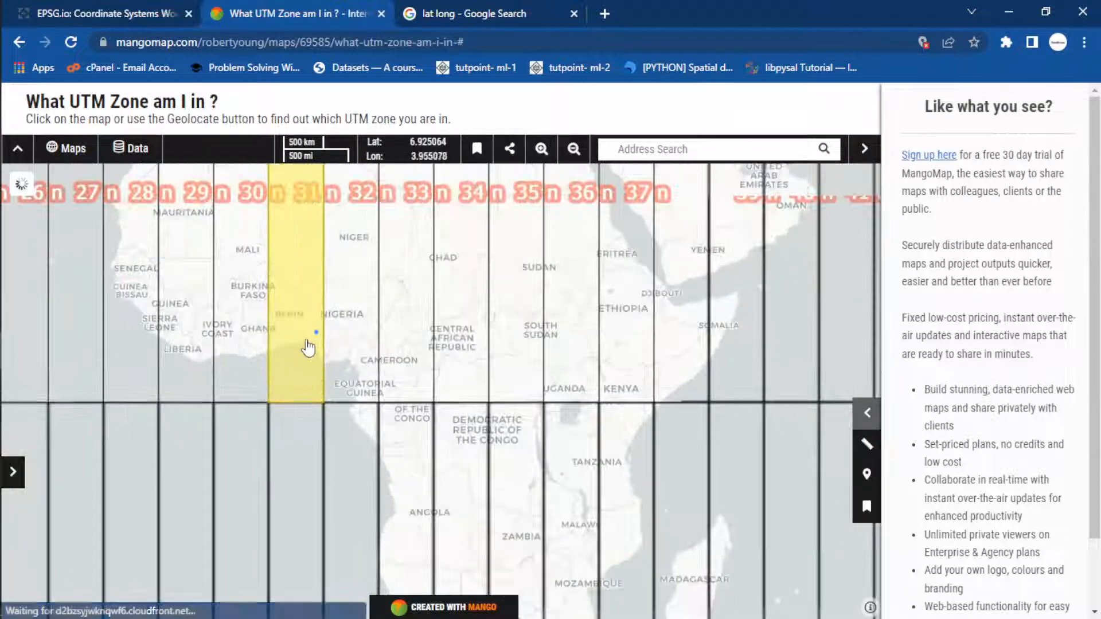
pyautogui.scroll(2, 309, 347)
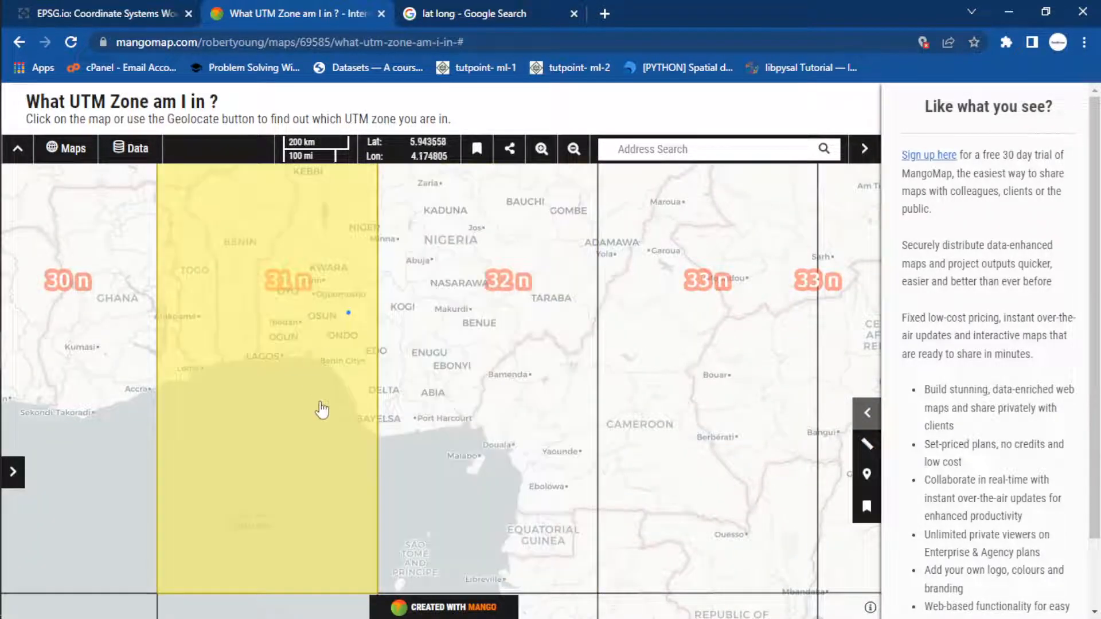
pyautogui.moveTo(330, 296); pyautogui.dragTo(360, 401)
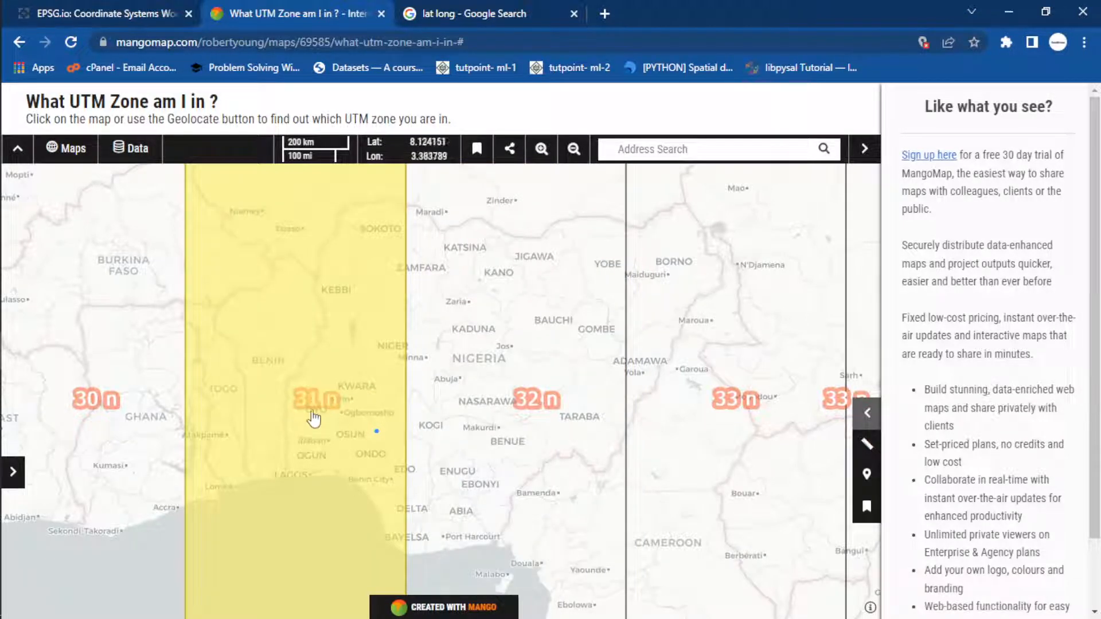
pyautogui.scroll(-1, 311, 433)
pyautogui.moveTo(304, 461); pyautogui.dragTo(323, 238)
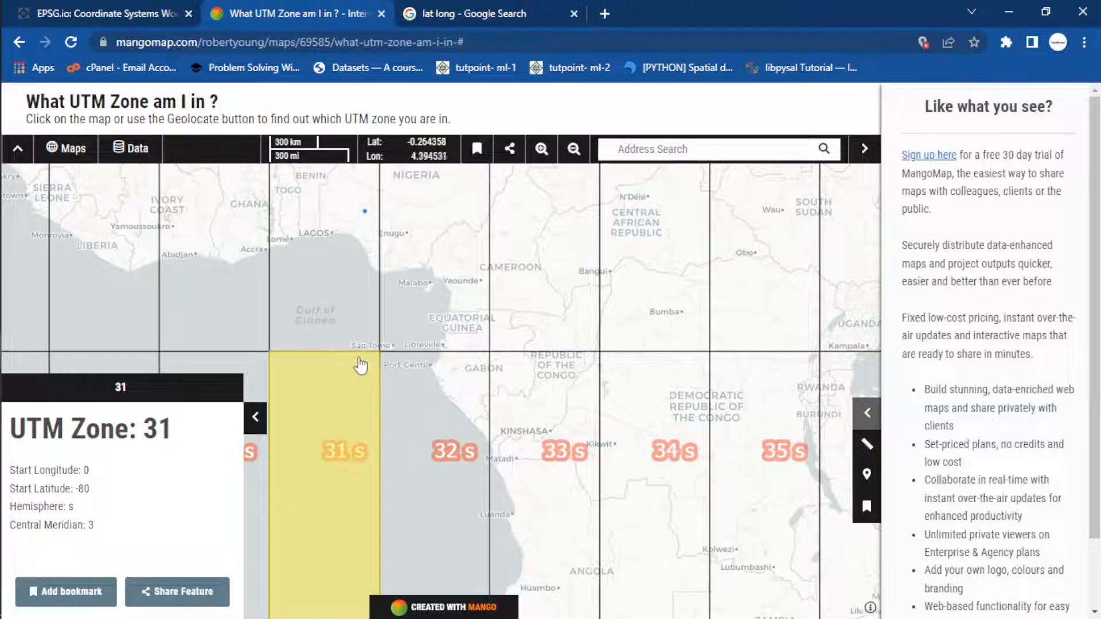
pyautogui.click(336, 459)
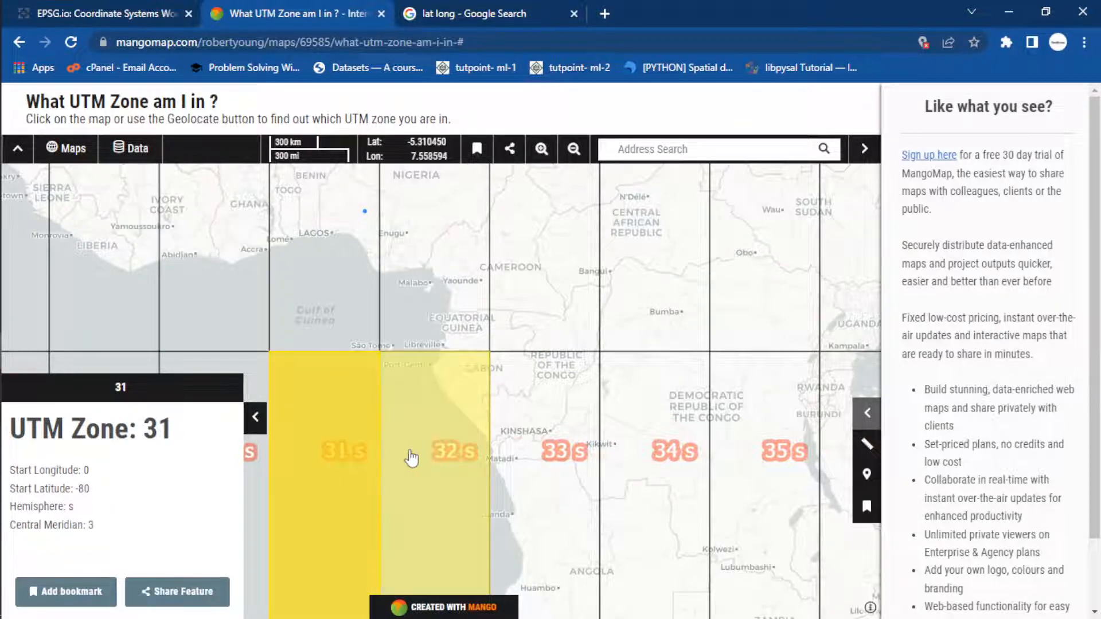
# - Examine the northern UTM zones 31n and 32n over Nigeria and its neighbours, and collapse the zone details
pyautogui.moveTo(457, 262); pyautogui.dragTo(471, 426)
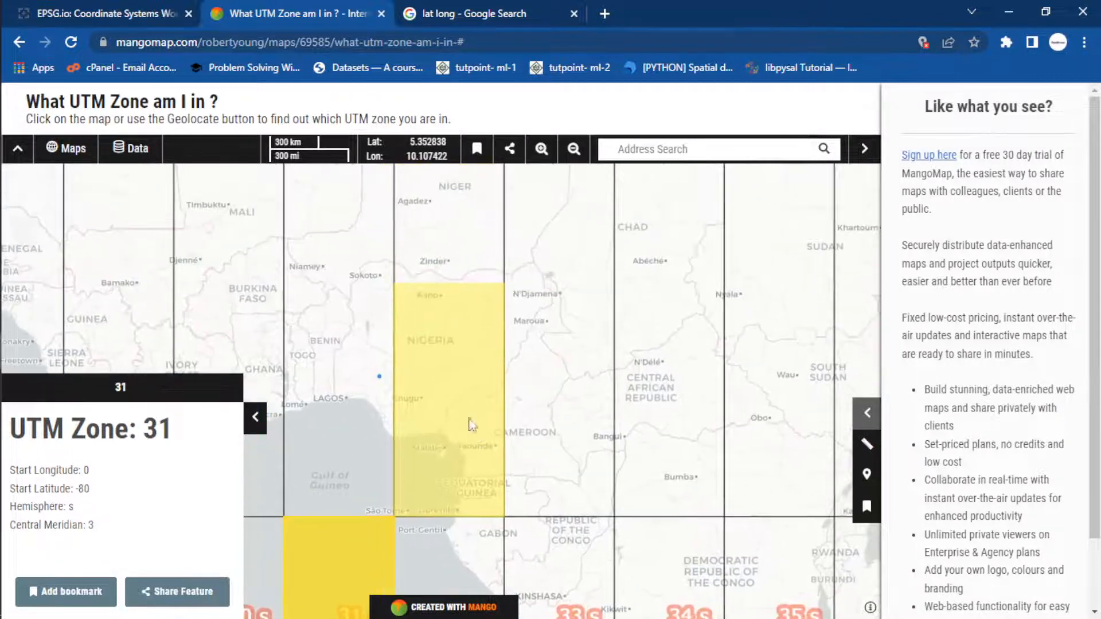
pyautogui.moveTo(449, 316); pyautogui.dragTo(484, 432)
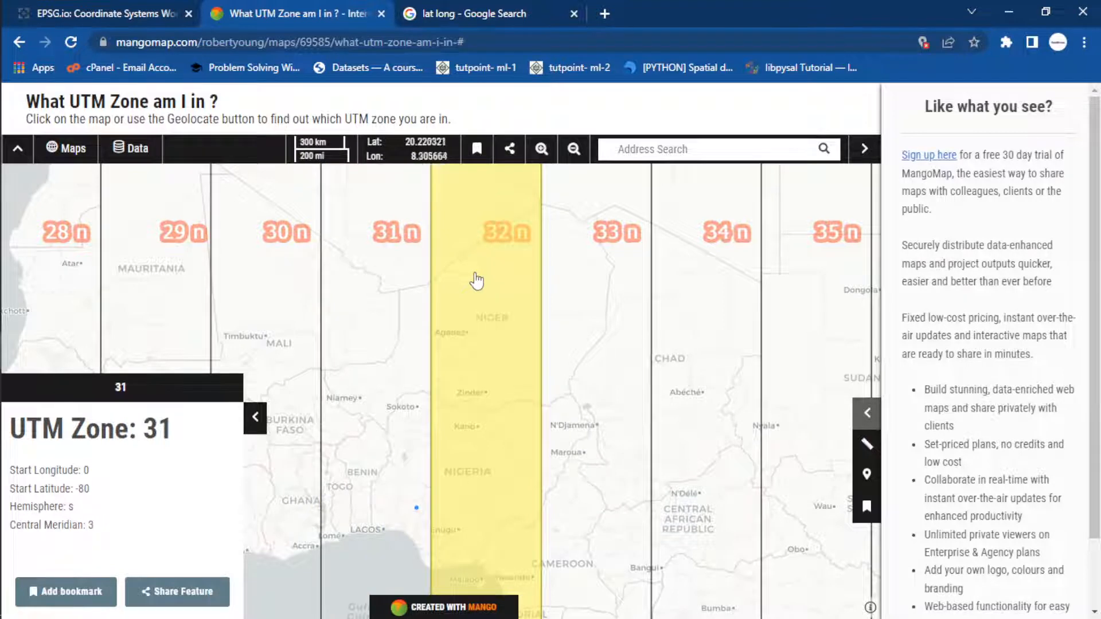
pyautogui.moveTo(384, 466); pyautogui.dragTo(374, 386)
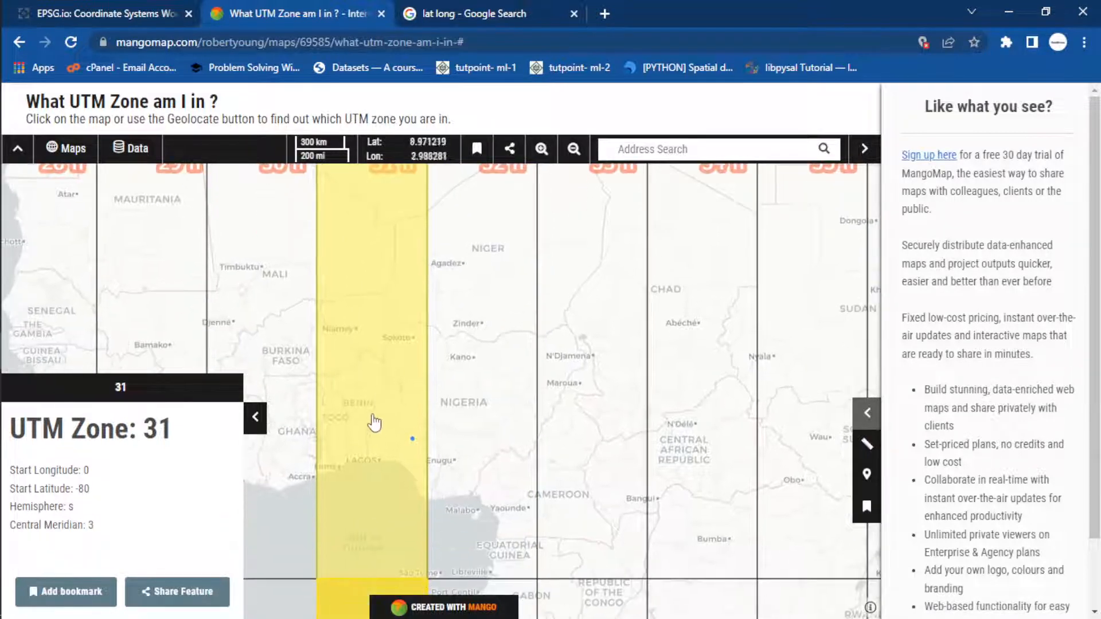
pyautogui.moveTo(380, 435); pyautogui.dragTo(397, 451)
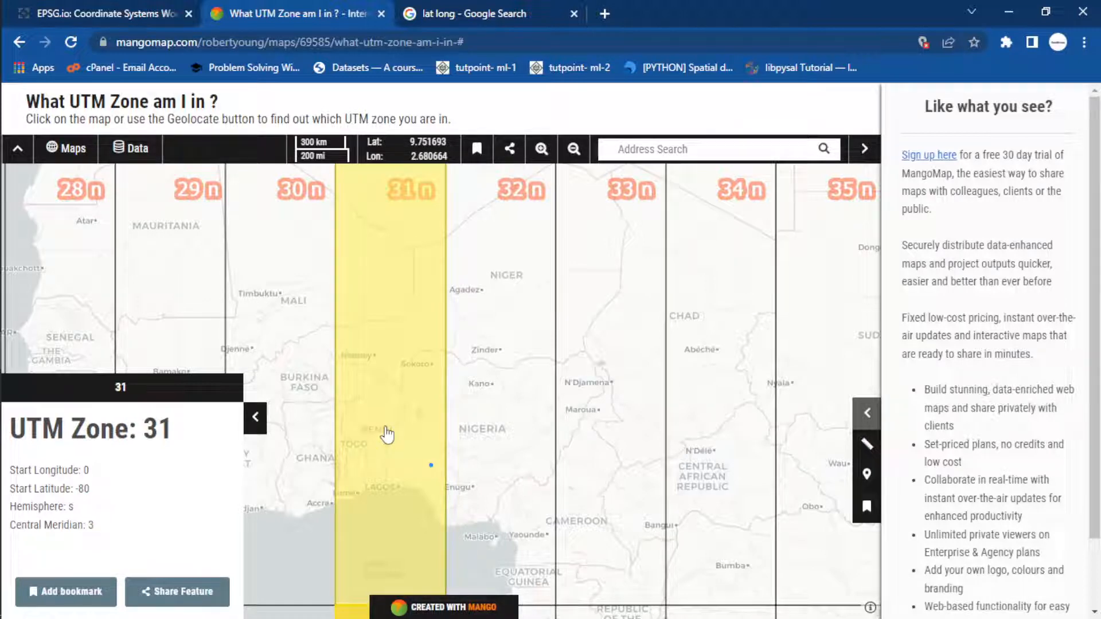
pyautogui.click(252, 421)
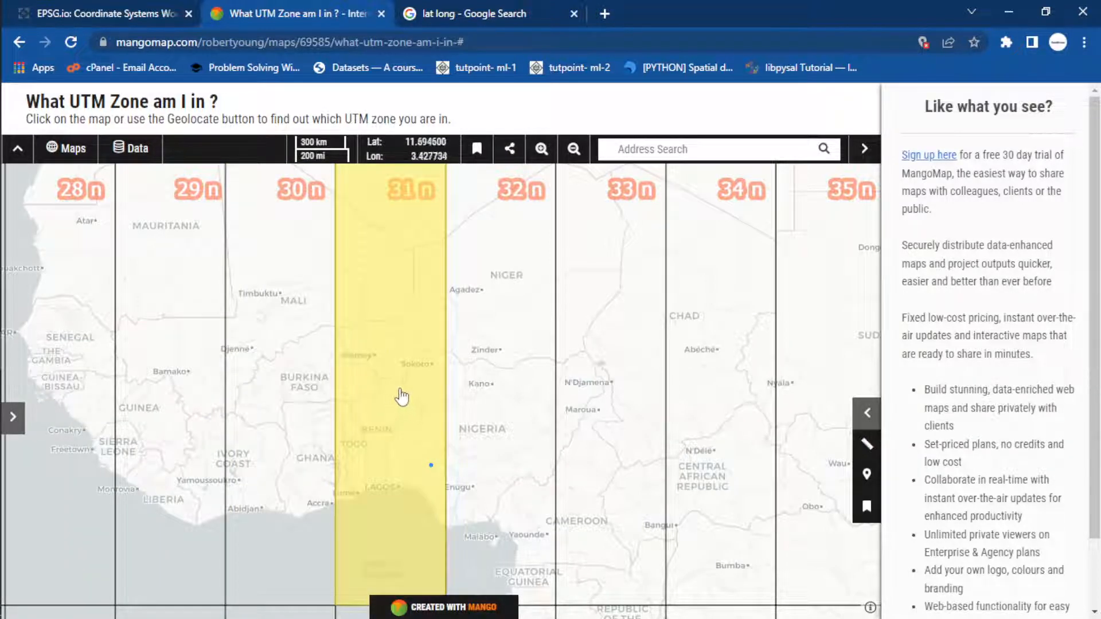
pyautogui.moveTo(8, 286)
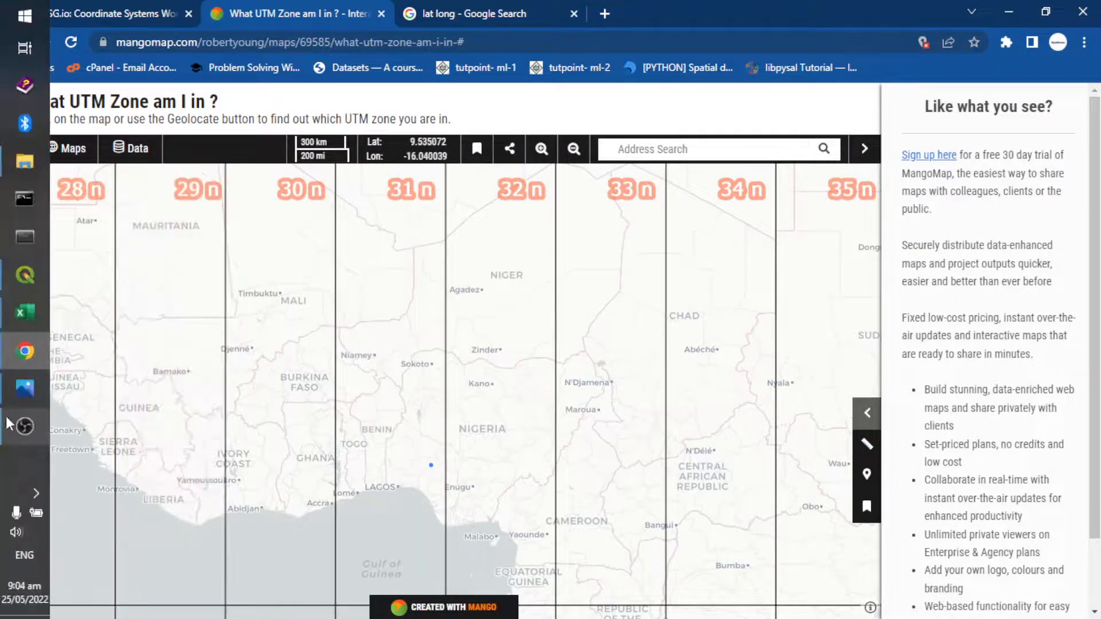
pyautogui.click(8, 287)
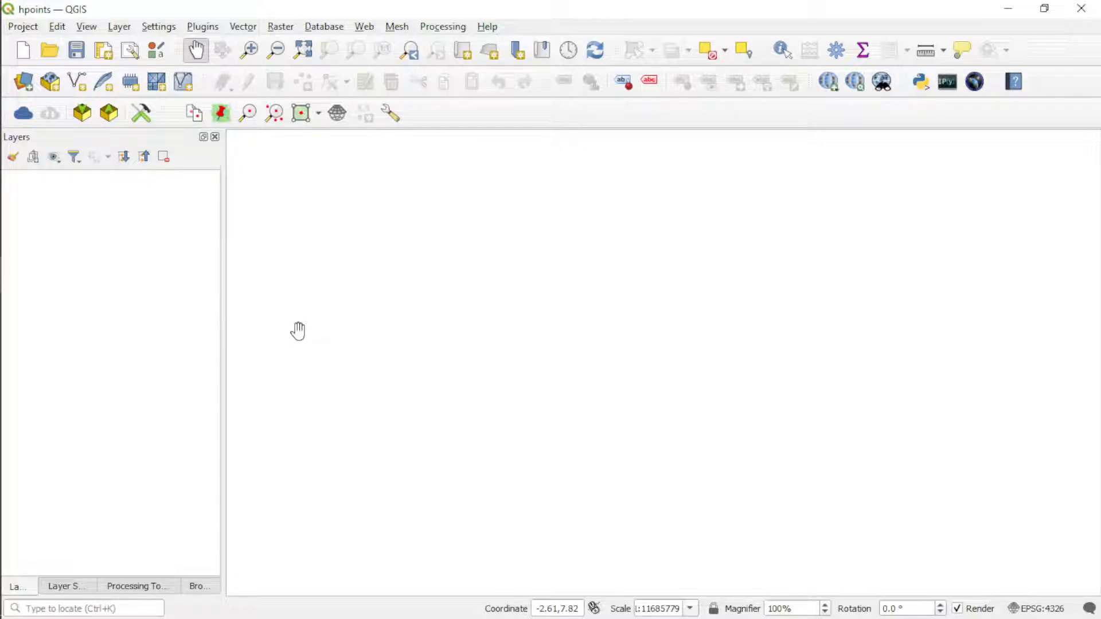
pyautogui.click(1009, 9)
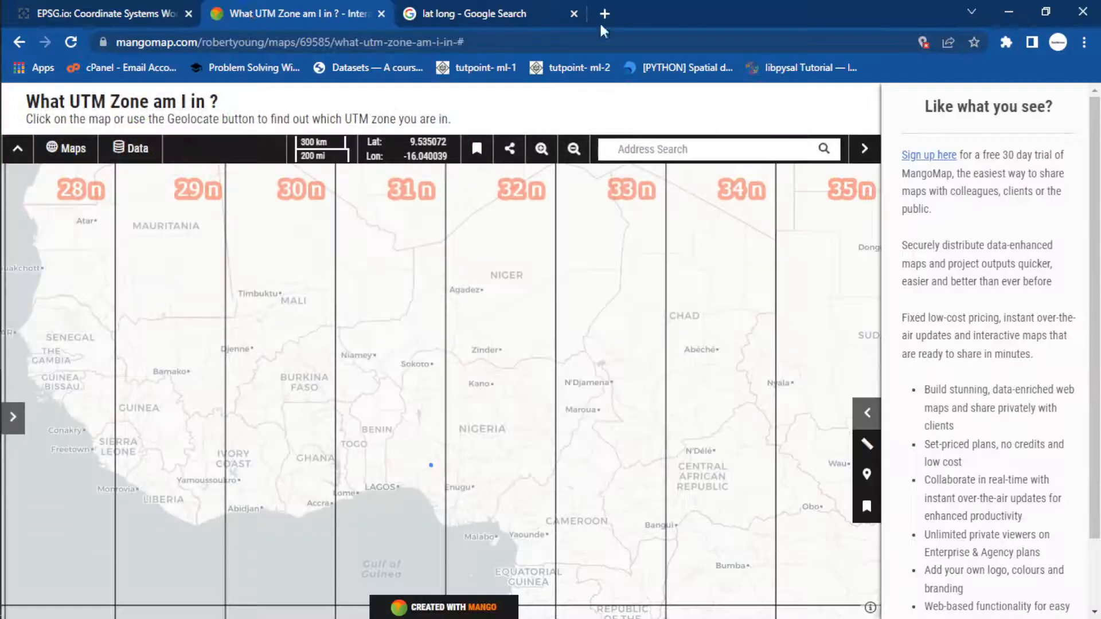
# - Switch to the epsg.io page and search the coordinate systems for 31n
pyautogui.click(137, 12)
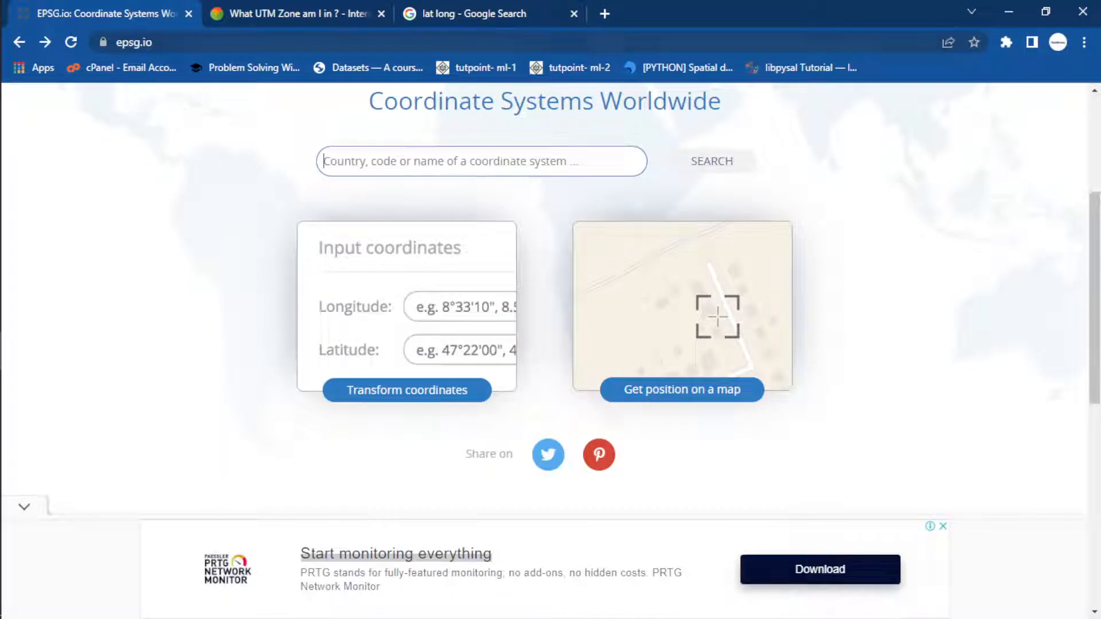
pyautogui.click(134, 42)
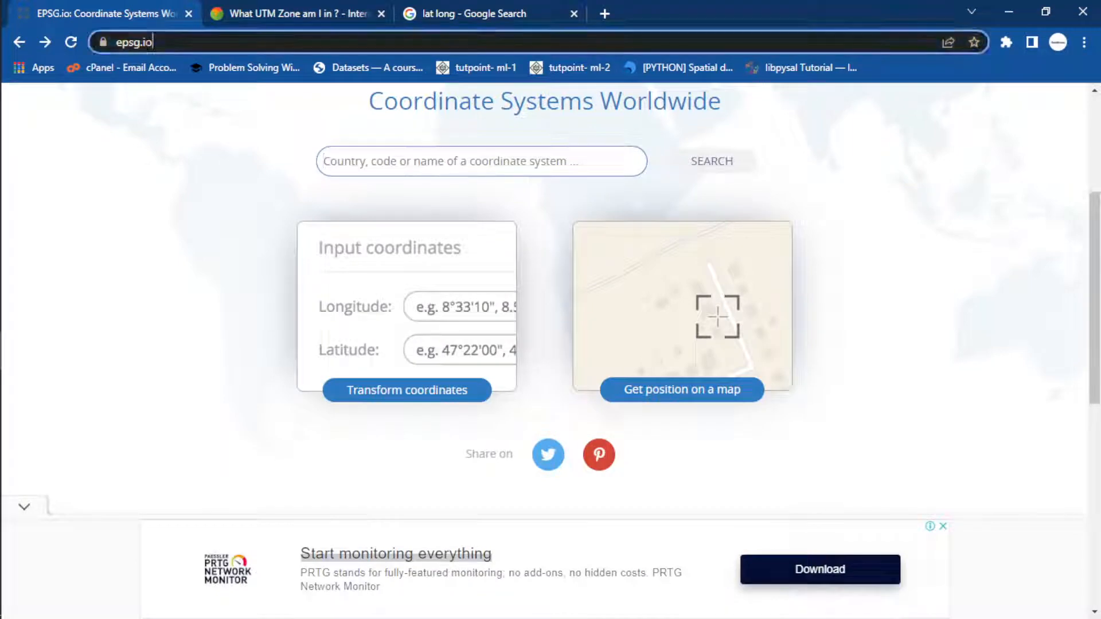
pyautogui.click(87, 262)
pyautogui.scroll(3, 153, 264)
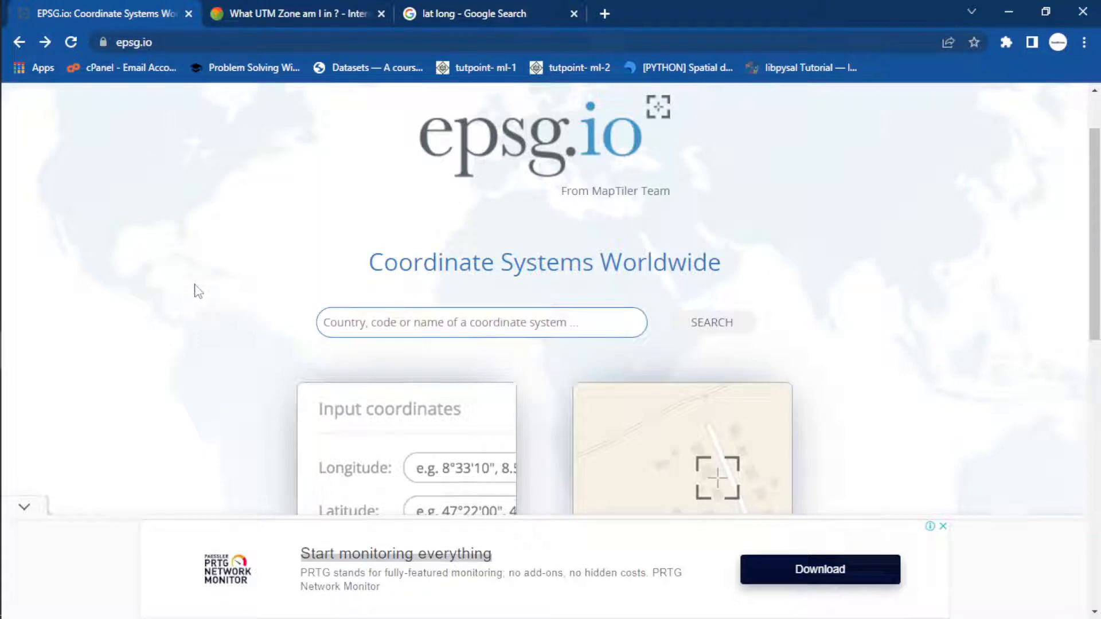
pyautogui.click(377, 315)
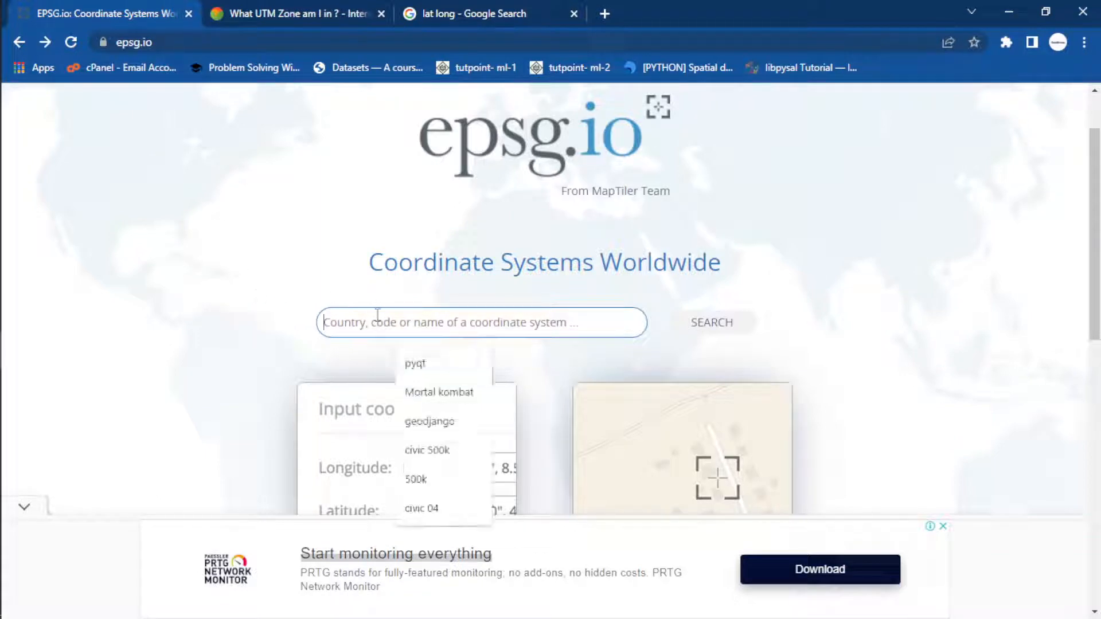
pyautogui.write('3')
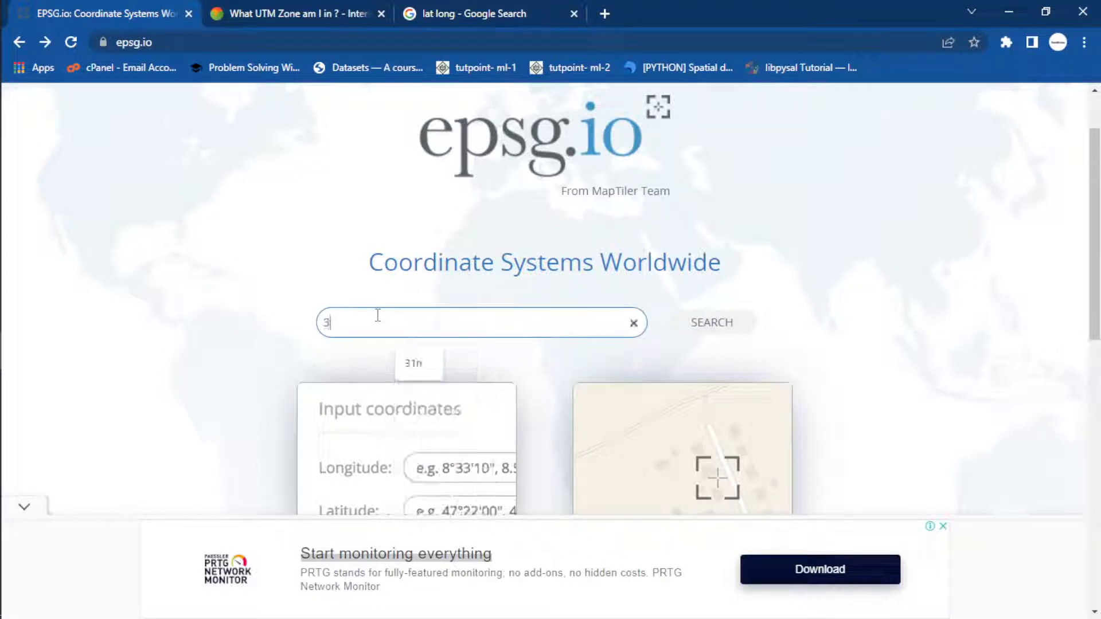
pyautogui.write('1n')
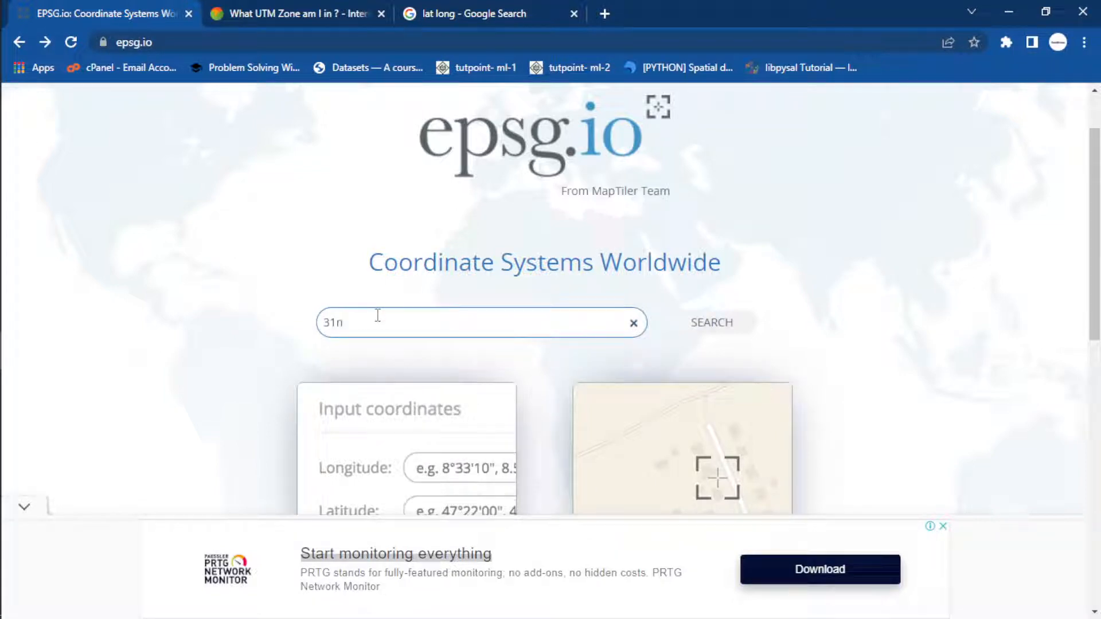
pyautogui.click(709, 330)
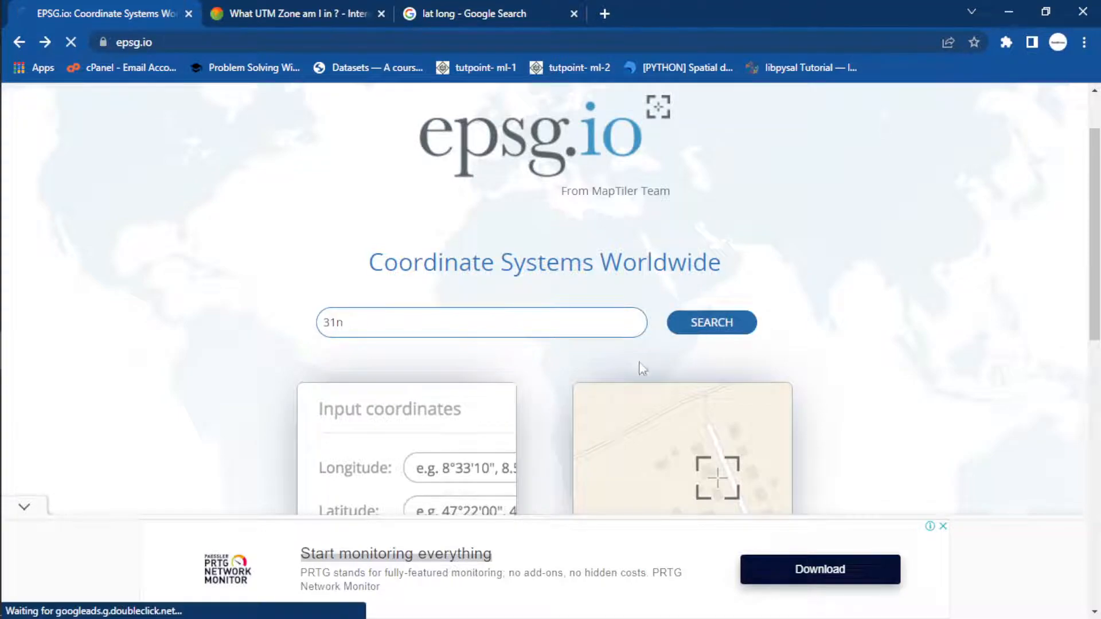
# - Look through the whole first page of 31N results, from the record summary to the last listed coordinate system
pyautogui.scroll(-15, 654, 369)
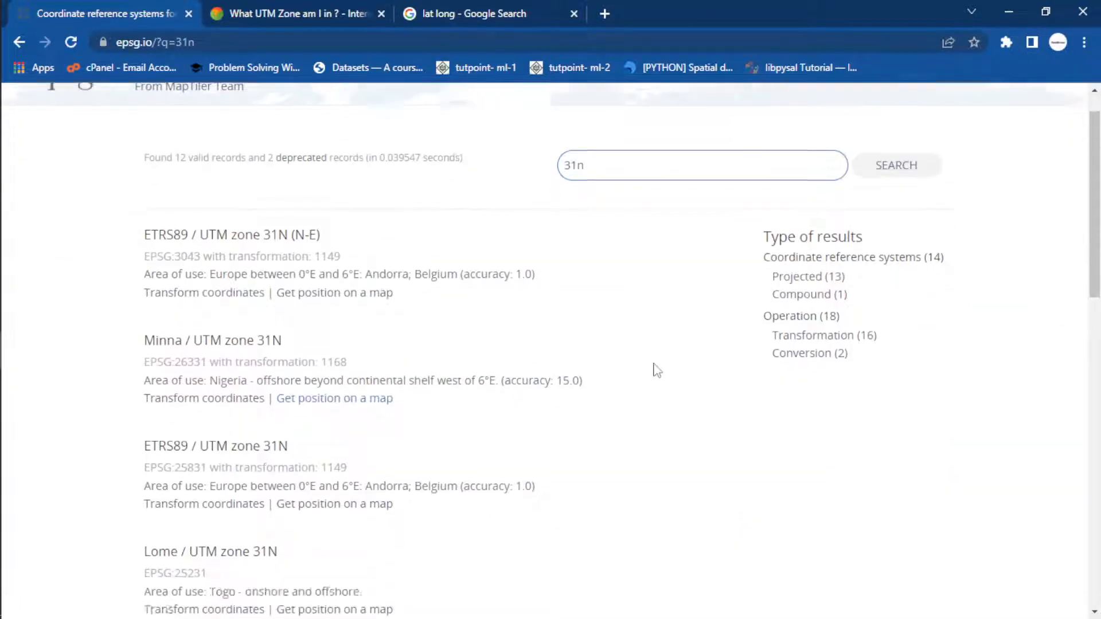
pyautogui.scroll(15, 657, 368)
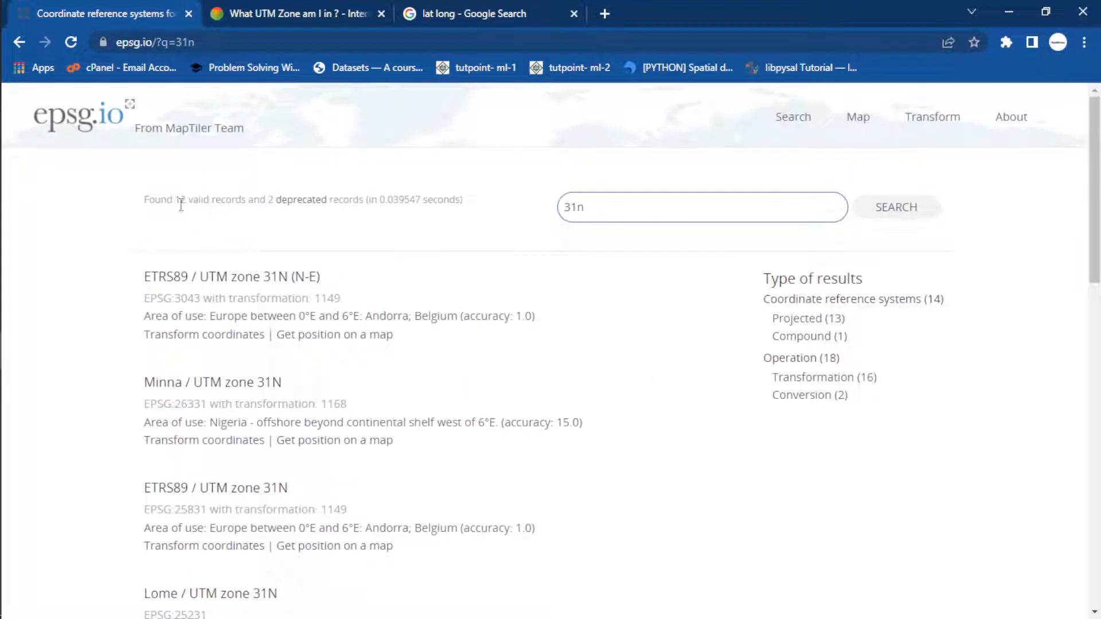
pyautogui.moveTo(178, 205); pyautogui.dragTo(221, 201)
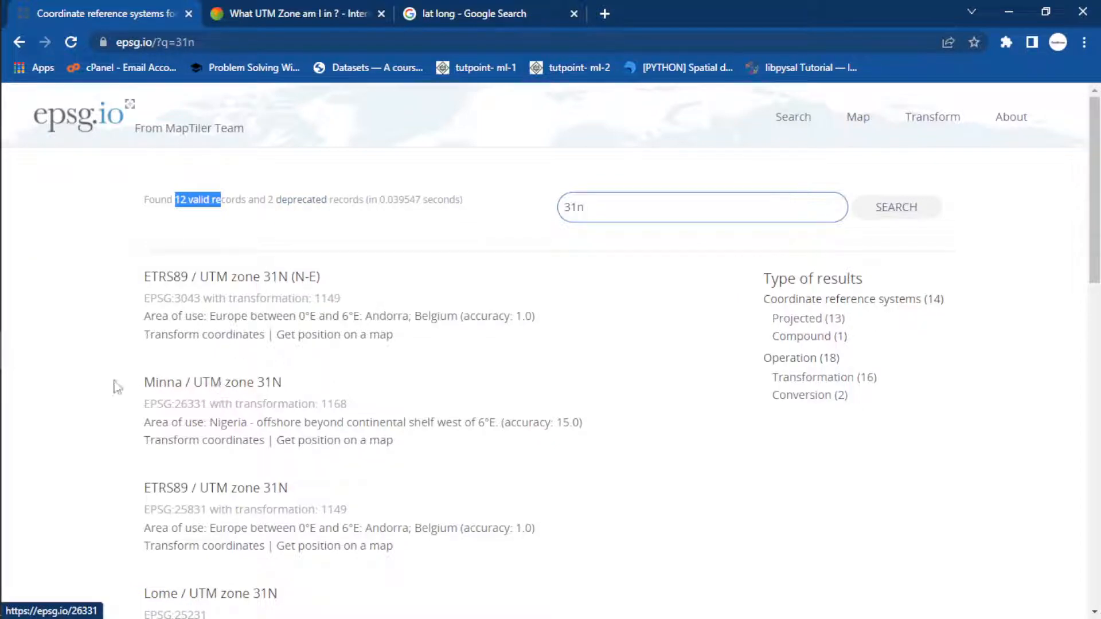
pyautogui.scroll(-10, 117, 387)
pyautogui.scroll(-4, 121, 389)
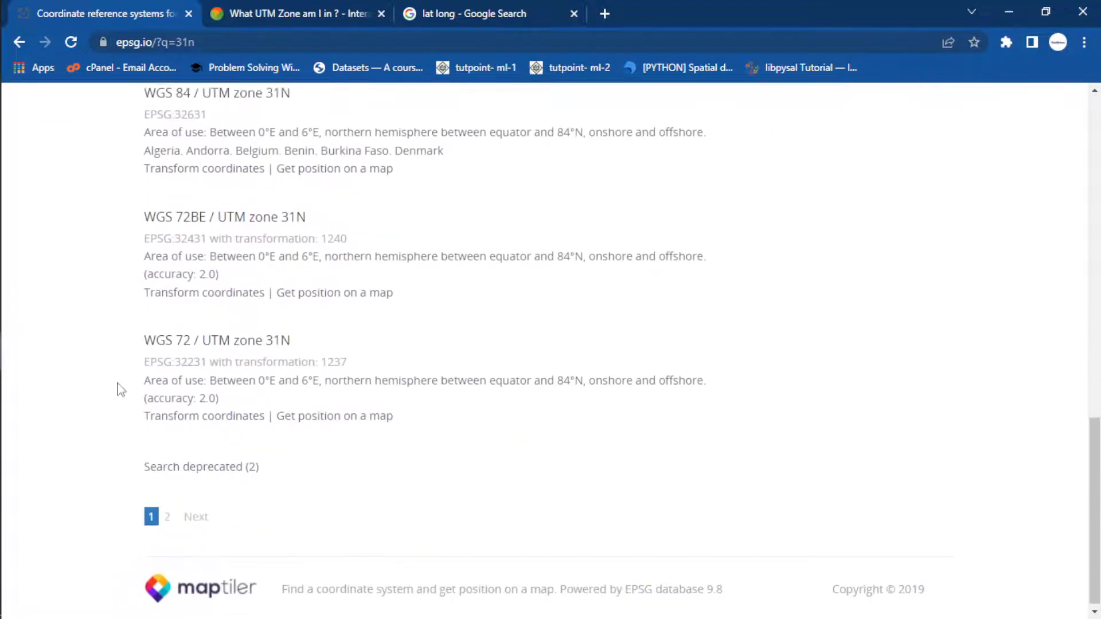
pyautogui.scroll(5, 120, 388)
pyautogui.scroll(10, 120, 389)
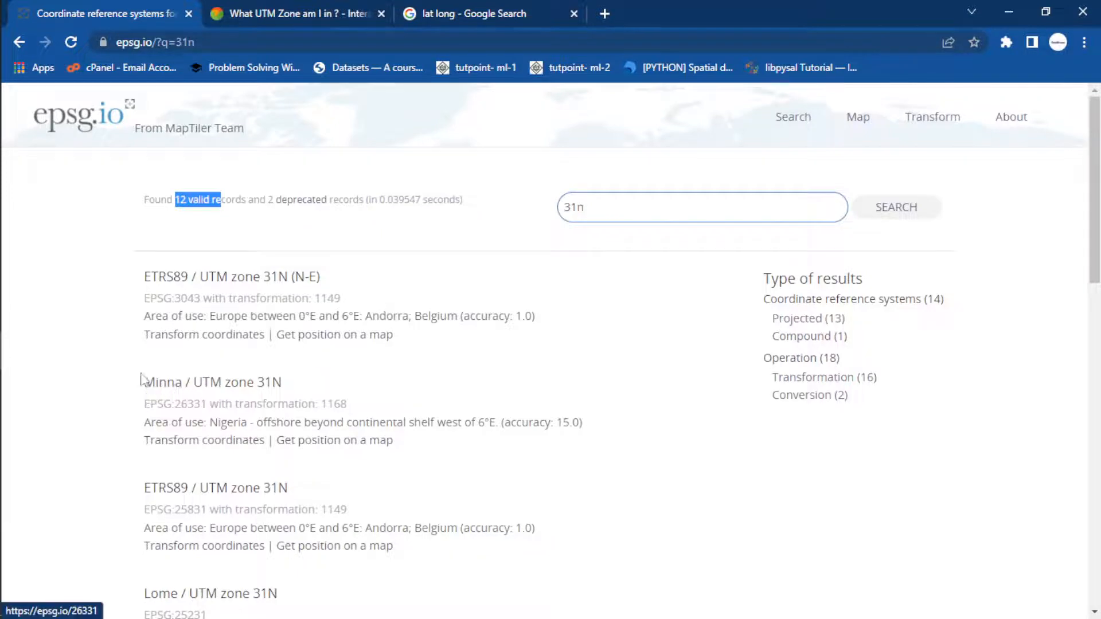
# - Compare the Minna / UTM zone 31N and WGS 84 / UTM zone 31N entries, including their EPSG codes and areas of use
pyautogui.scroll(-8, 129, 390)
pyautogui.scroll(-6, 128, 389)
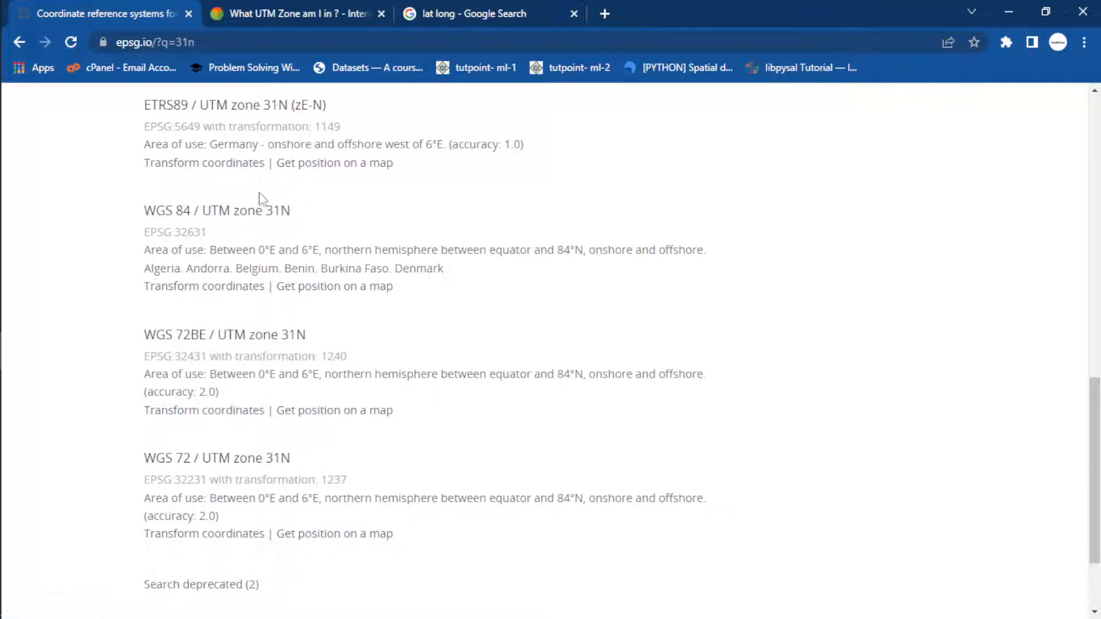
pyautogui.scroll(15, 230, 241)
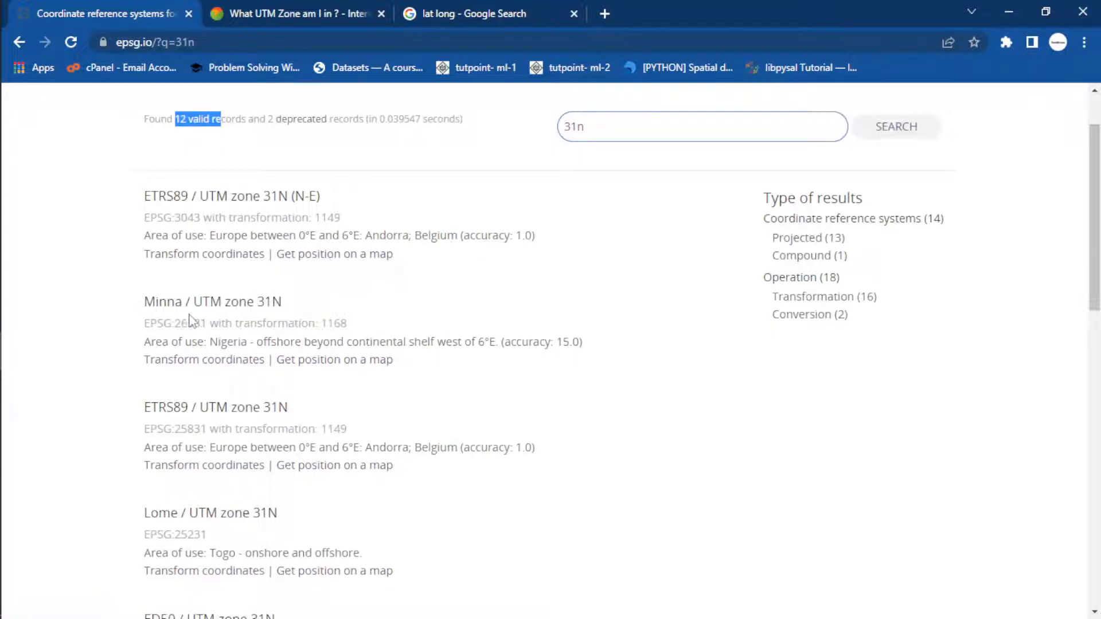
pyautogui.moveTo(3, 237)
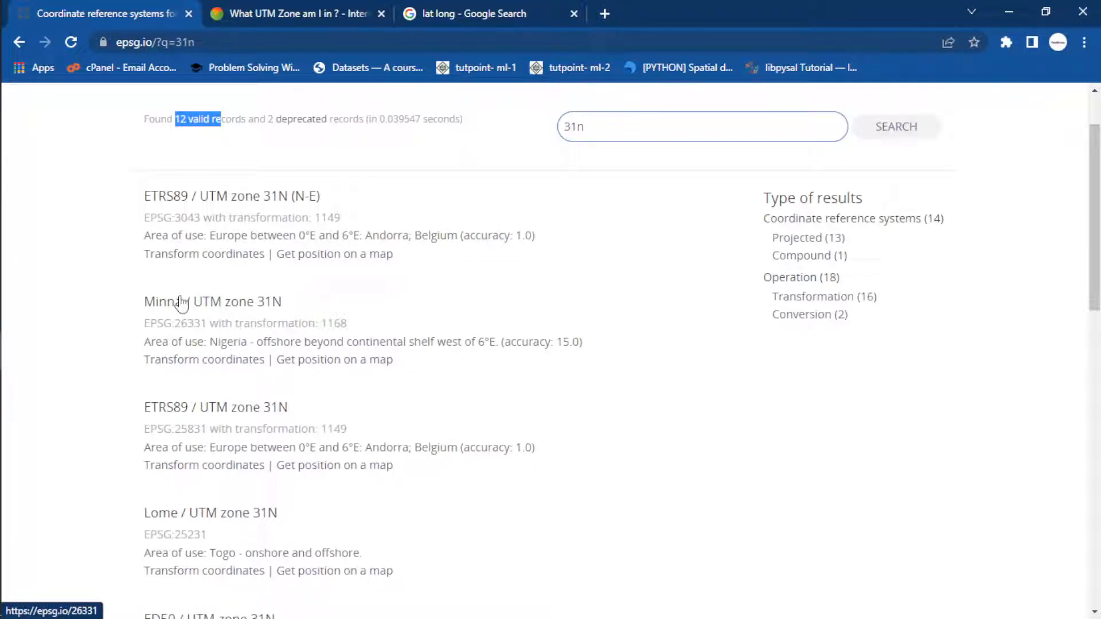
pyautogui.scroll(-8, 64, 357)
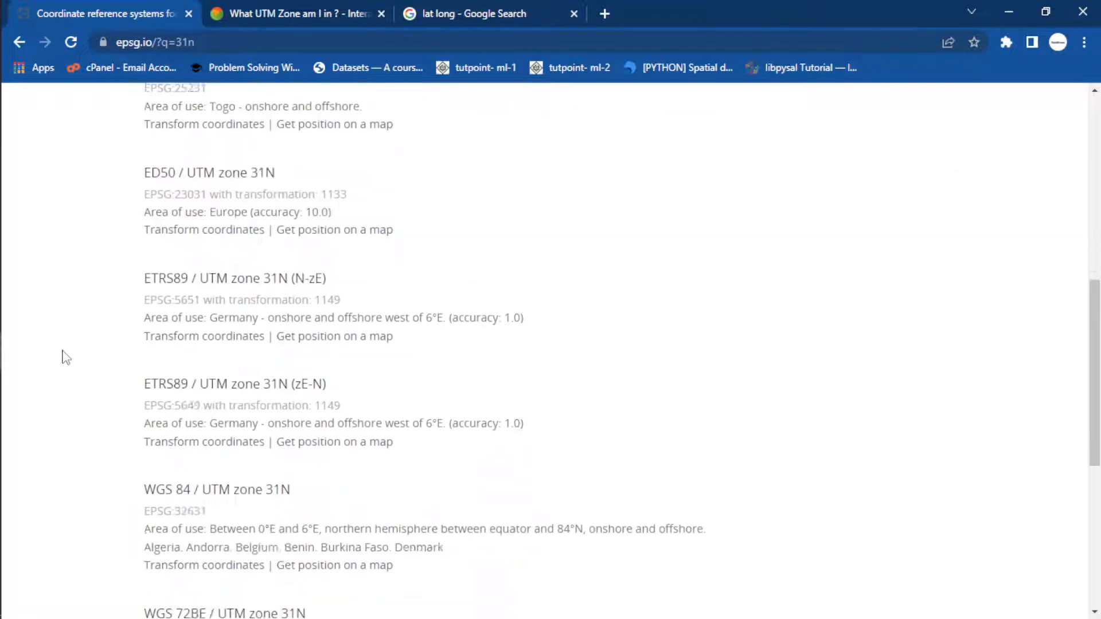
pyautogui.scroll(-3, 65, 356)
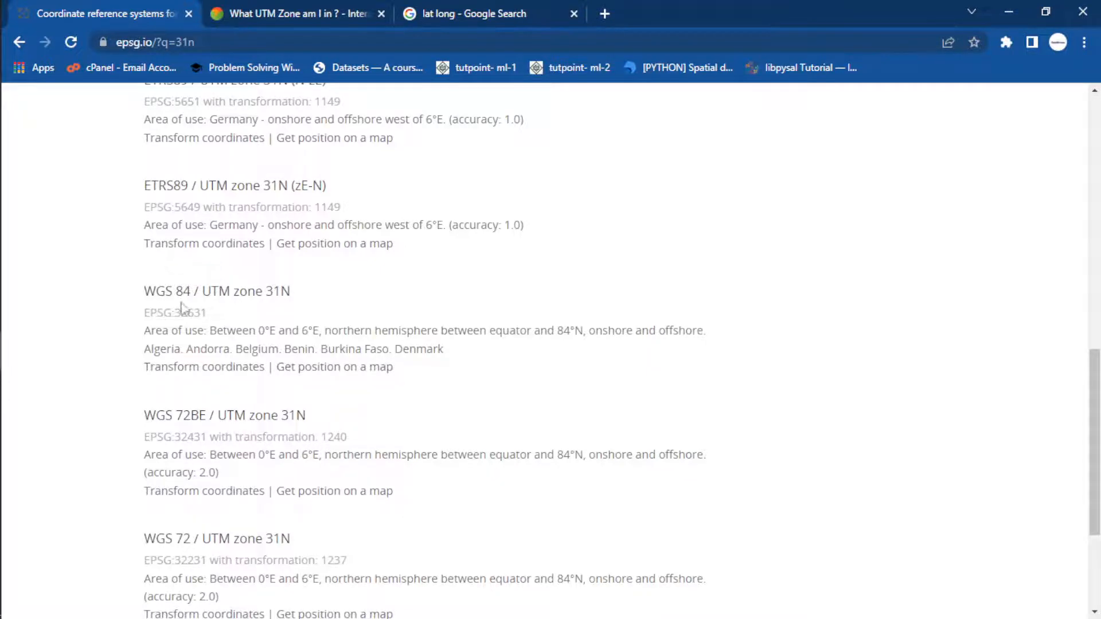
pyautogui.scroll(10, 181, 308)
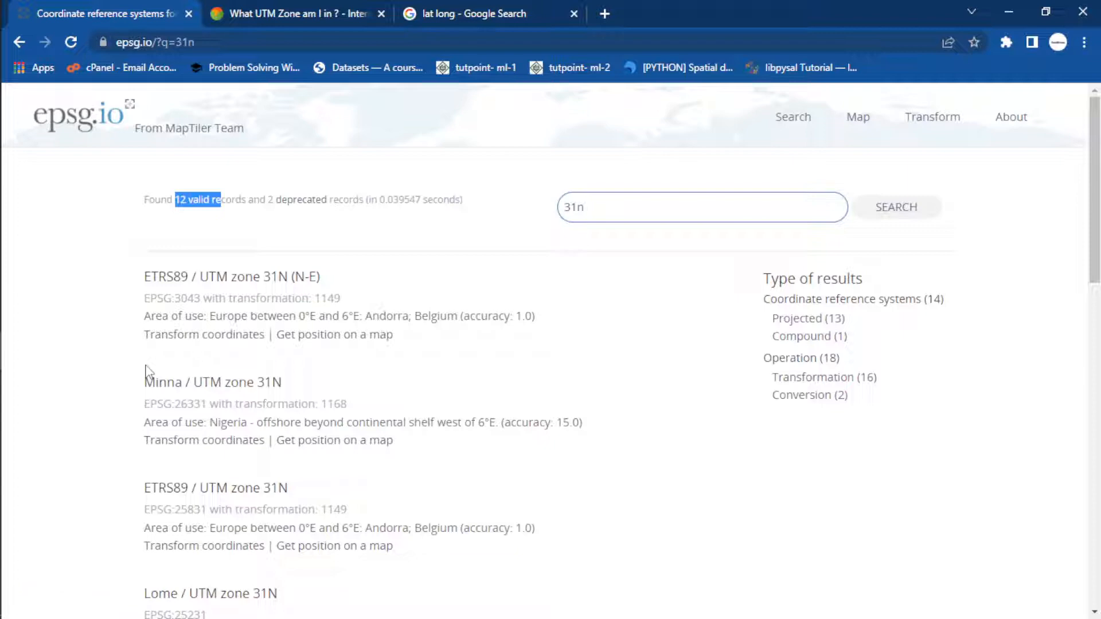
pyautogui.scroll(-14, 148, 372)
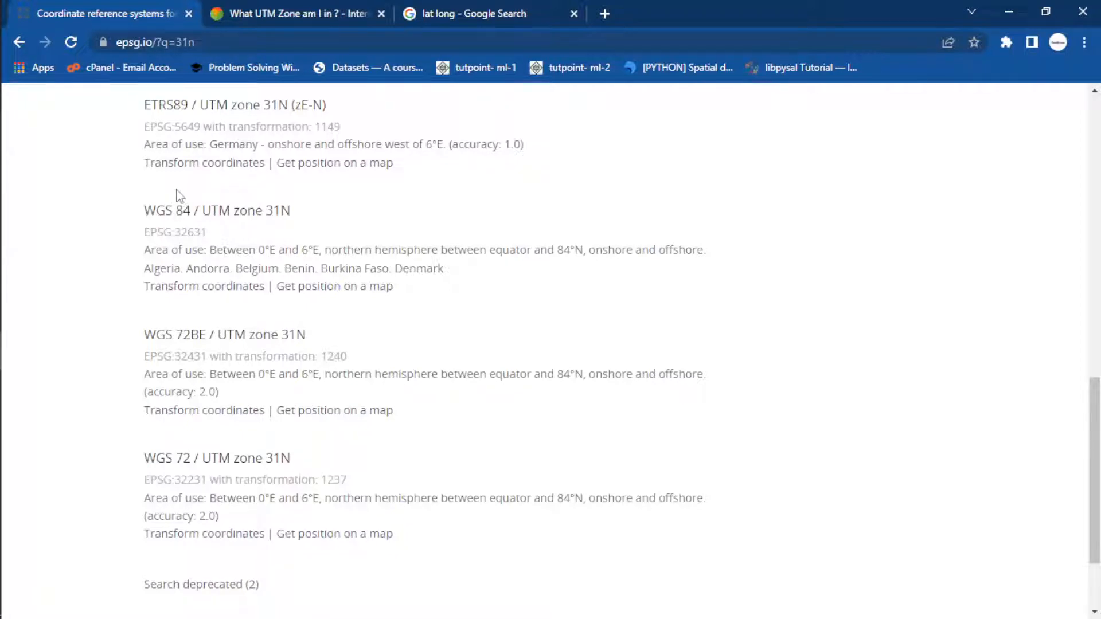
pyautogui.scroll(1, 179, 195)
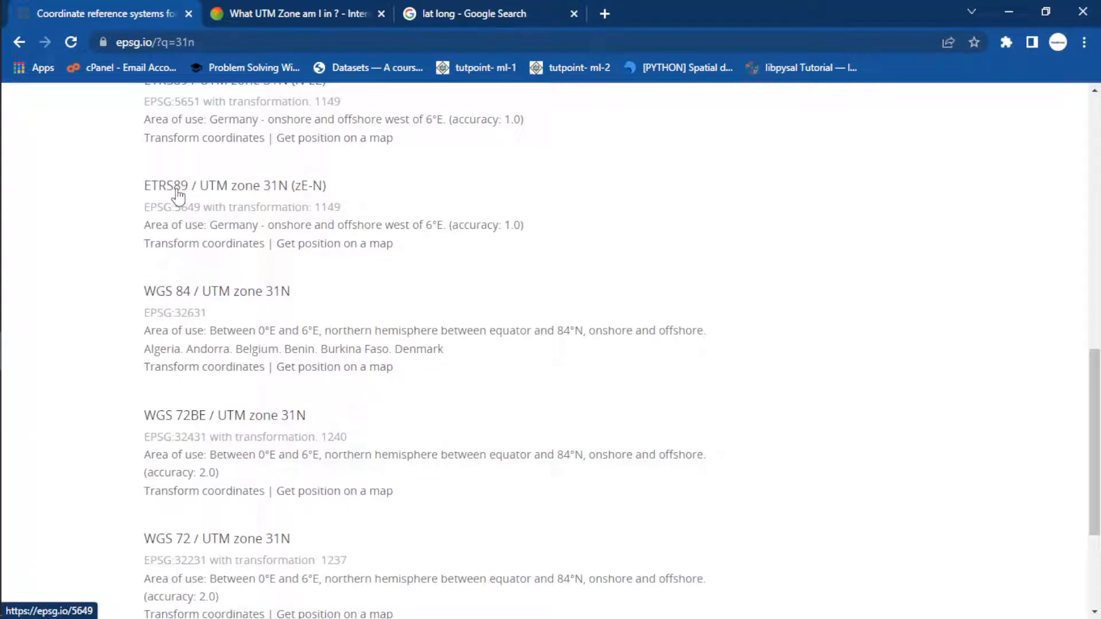
pyautogui.scroll(5, 180, 196)
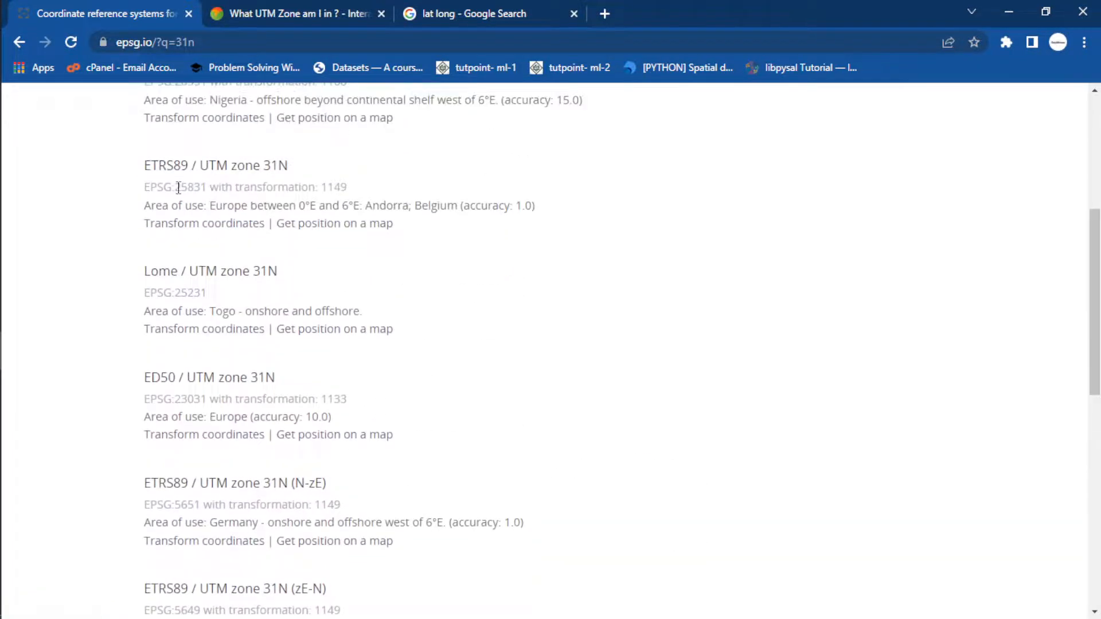
# - Copy the EPSG code 26331 from the Minna / UTM zone 31N entry after checking it against the WGS 84 entry
pyautogui.scroll(3, 179, 188)
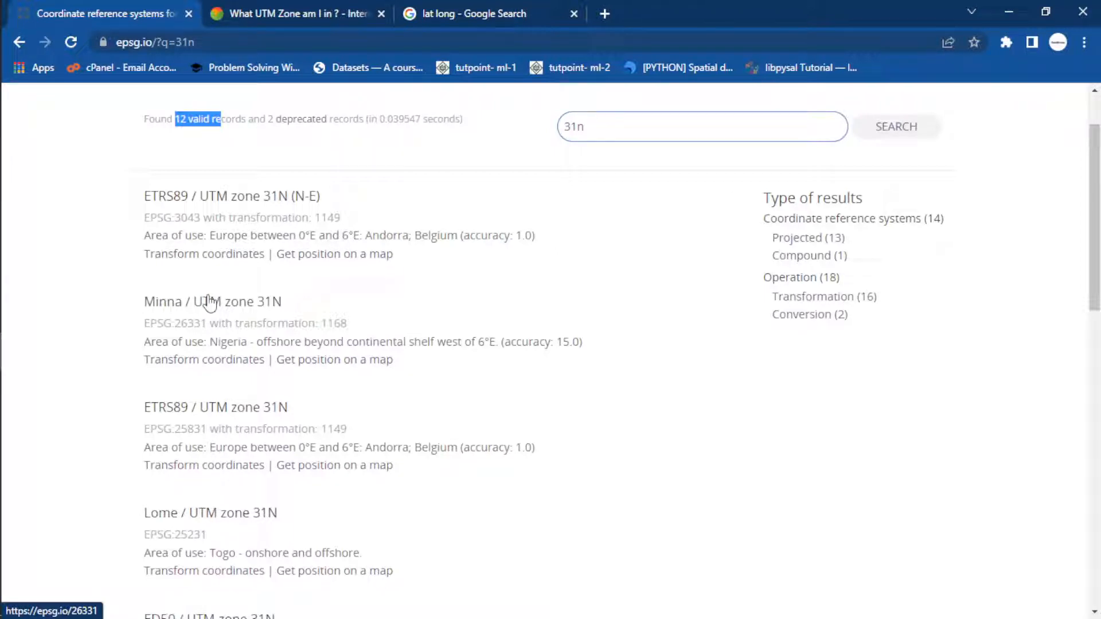
pyautogui.scroll(-13, 43, 375)
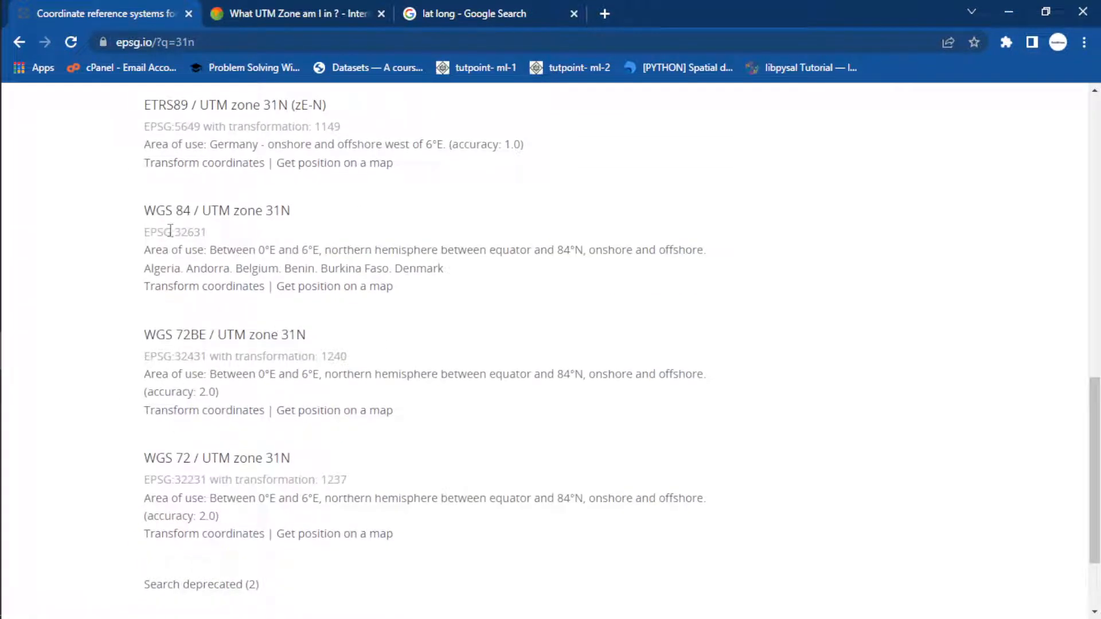
pyautogui.scroll(6, 176, 218)
pyautogui.scroll(5, 195, 220)
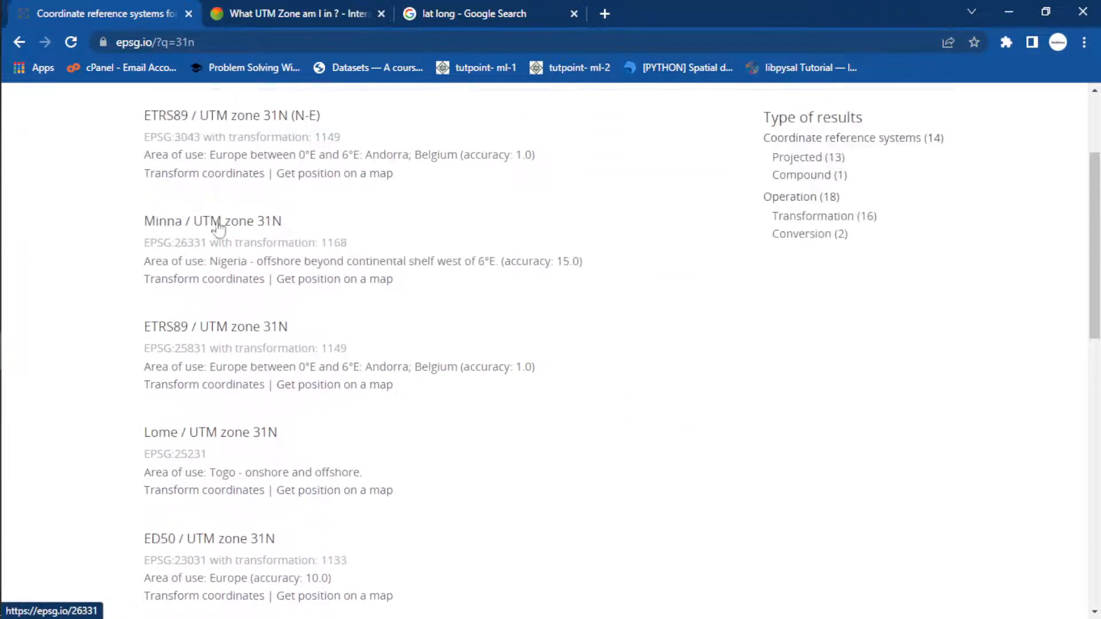
pyautogui.scroll(2, 226, 242)
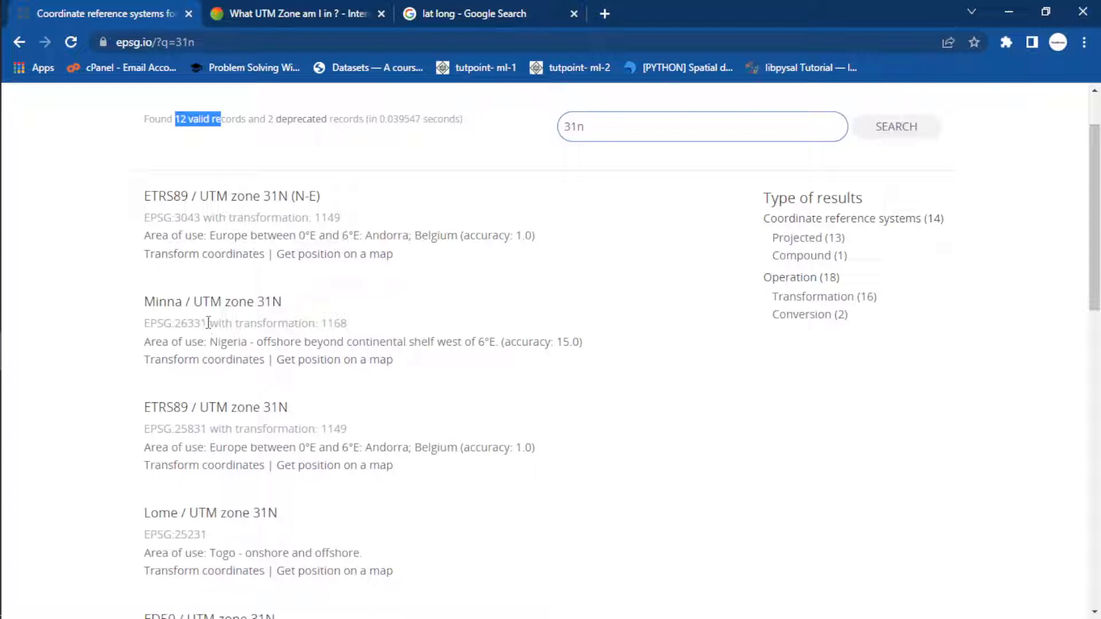
pyautogui.moveTo(208, 322); pyautogui.dragTo(177, 324)
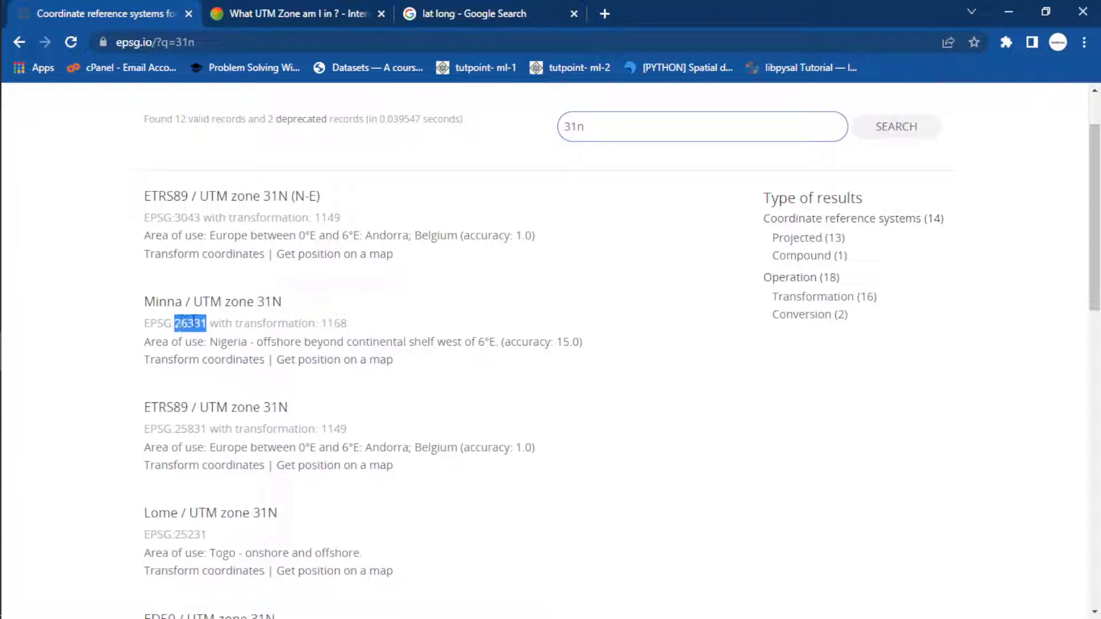
pyautogui.rightClick(195, 322)
pyautogui.click(215, 330)
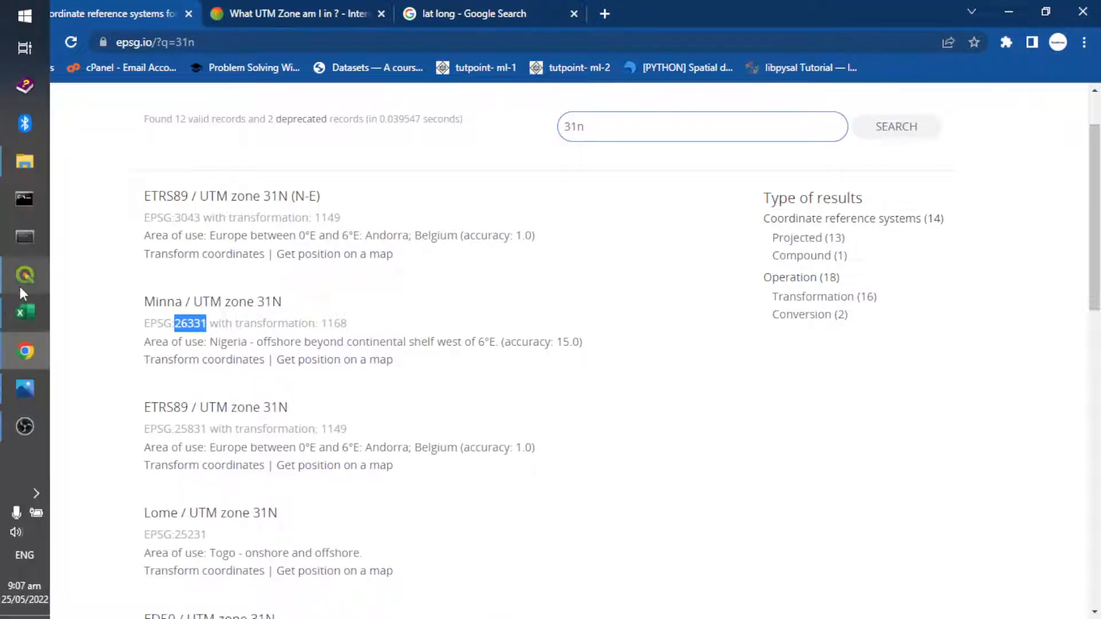
# - Switch to the h_points.csv sheet in Excel and examine the lat_y and long_x values of points h1 to h5
pyautogui.click(26, 319)
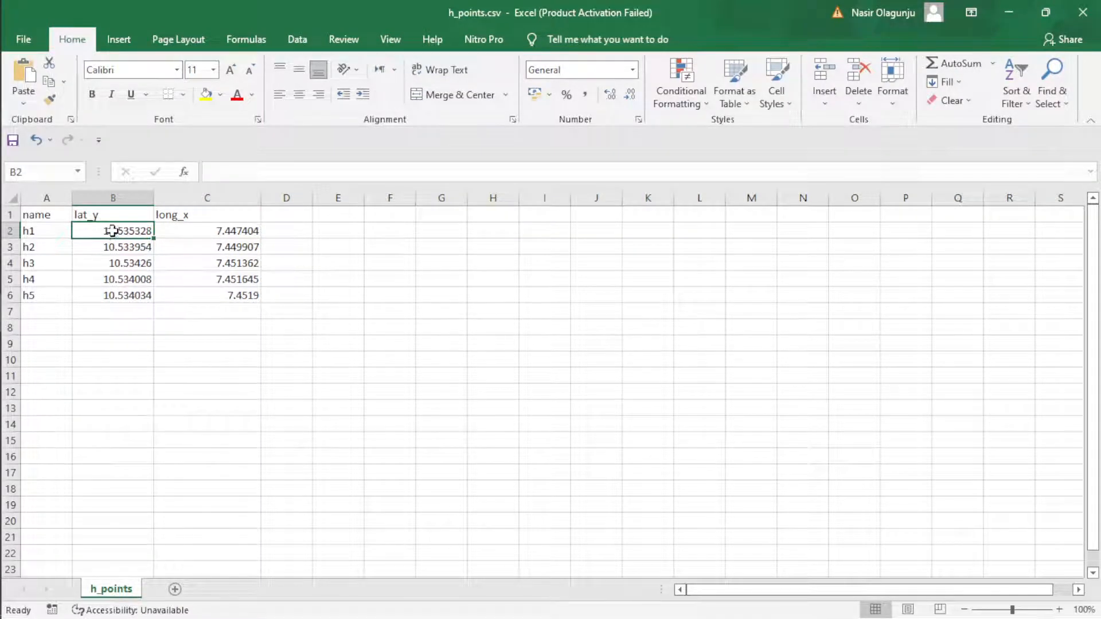
pyautogui.moveTo(113, 232); pyautogui.dragTo(128, 297)
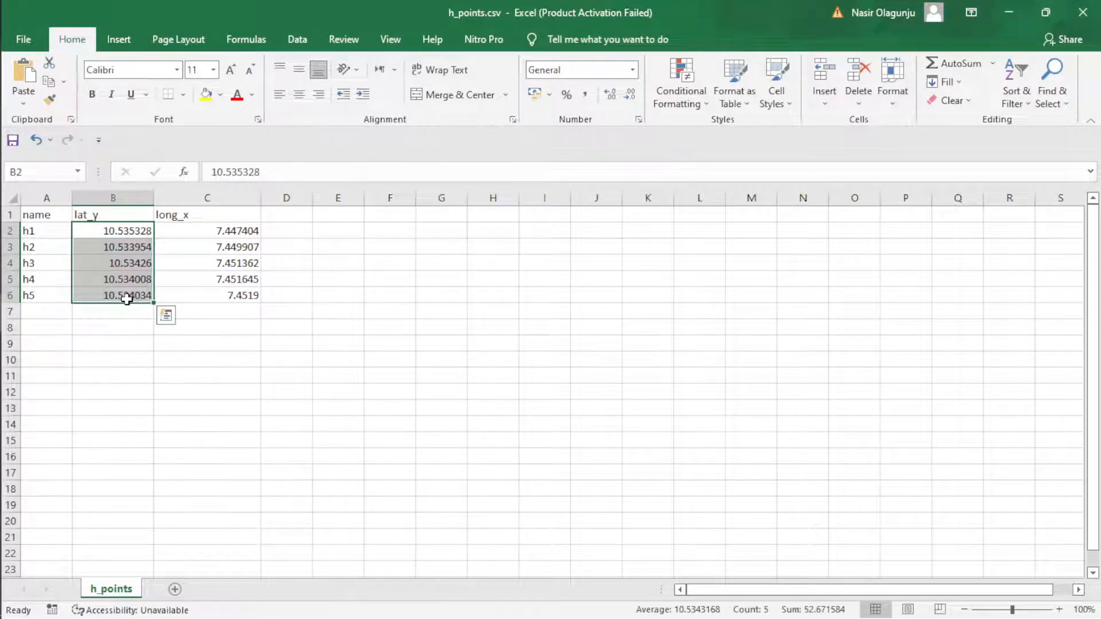
pyautogui.moveTo(216, 230); pyautogui.dragTo(218, 295)
pyautogui.click(137, 282)
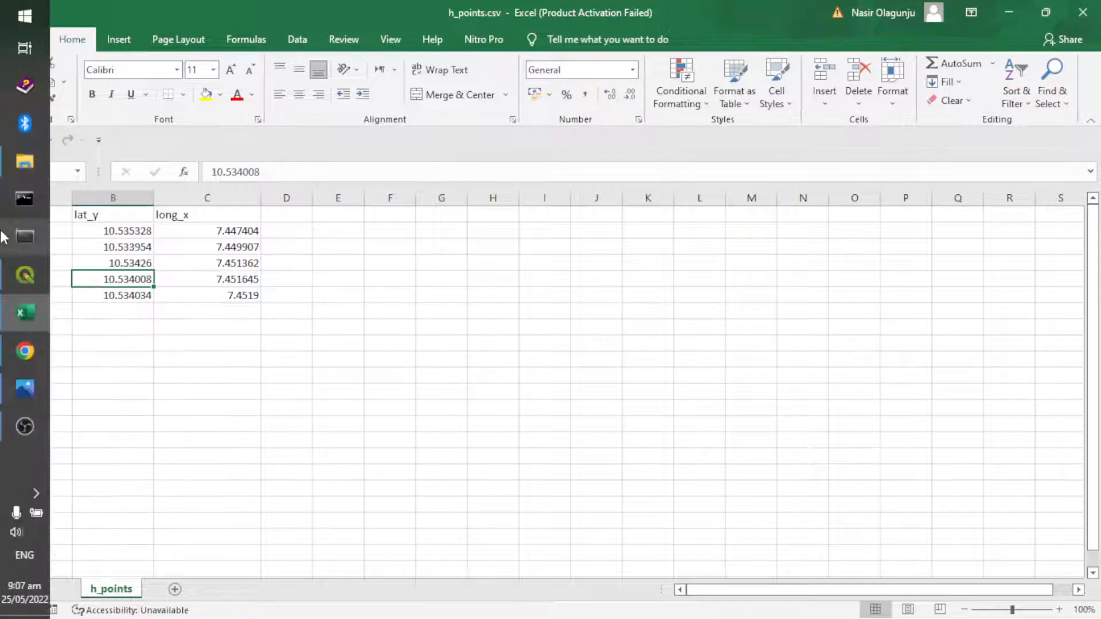
# - Switch to QGIS and add the Google Satellite and Google Maps XYZ tile basemaps to the hpoints project
pyautogui.click(23, 275)
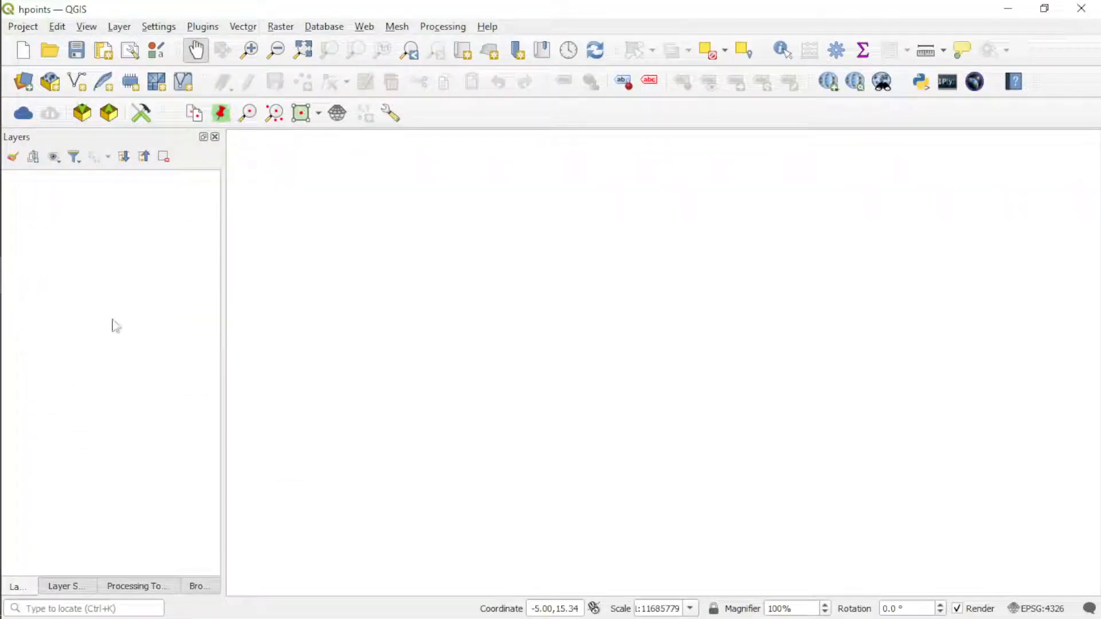
pyautogui.click(178, 586)
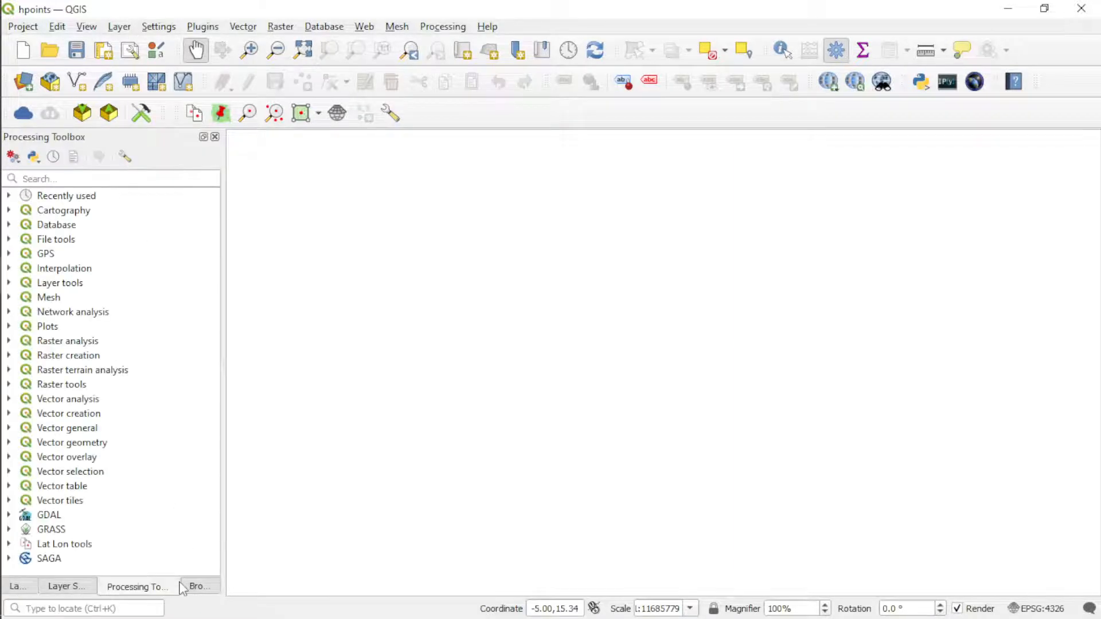
pyautogui.click(196, 586)
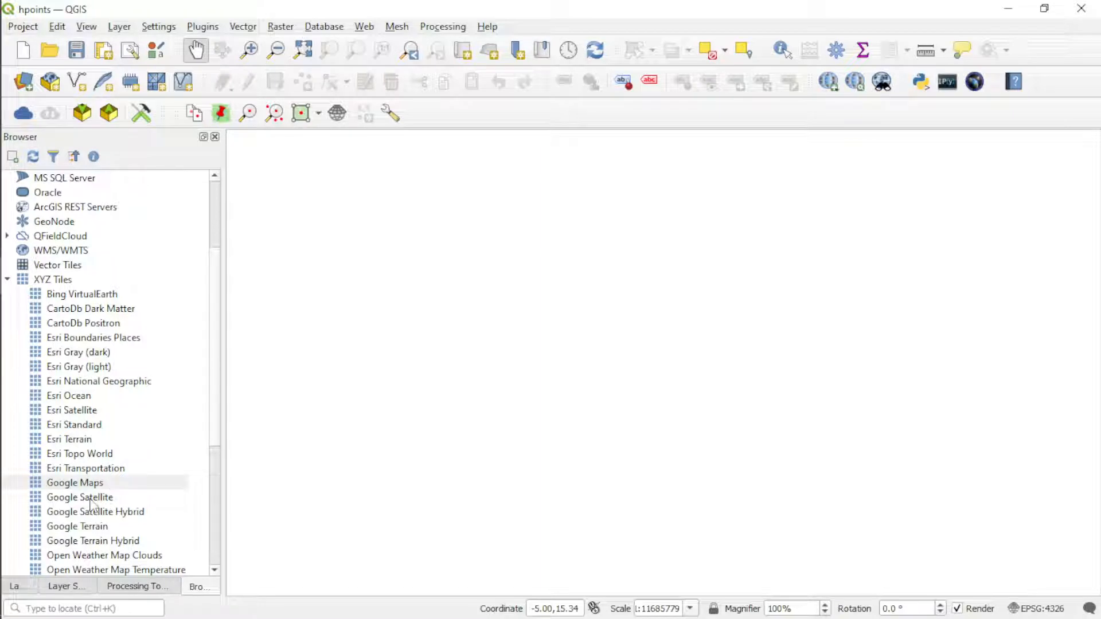
pyautogui.moveTo(90, 504); pyautogui.dragTo(415, 418)
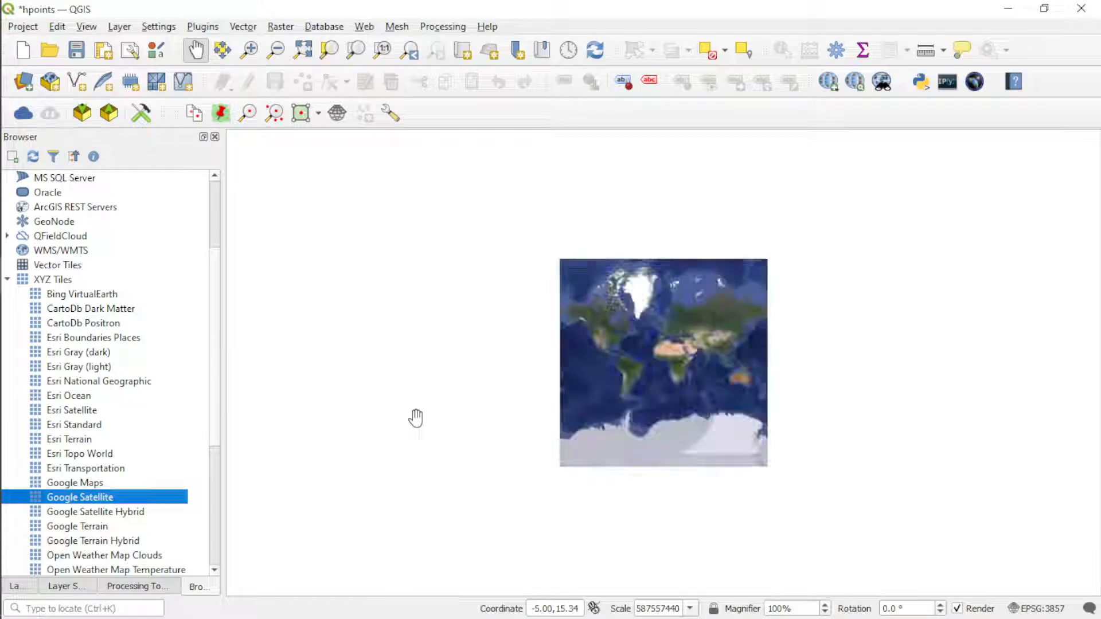
pyautogui.moveTo(86, 484); pyautogui.dragTo(384, 429)
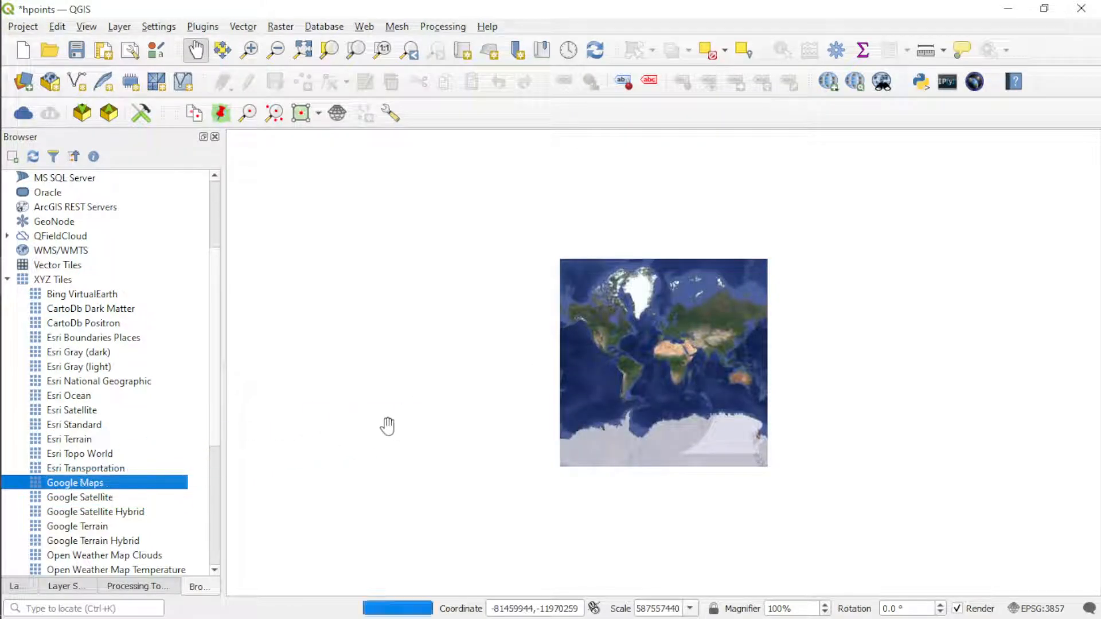
# - Remove the Google Satellite layer from the project
pyautogui.click(29, 587)
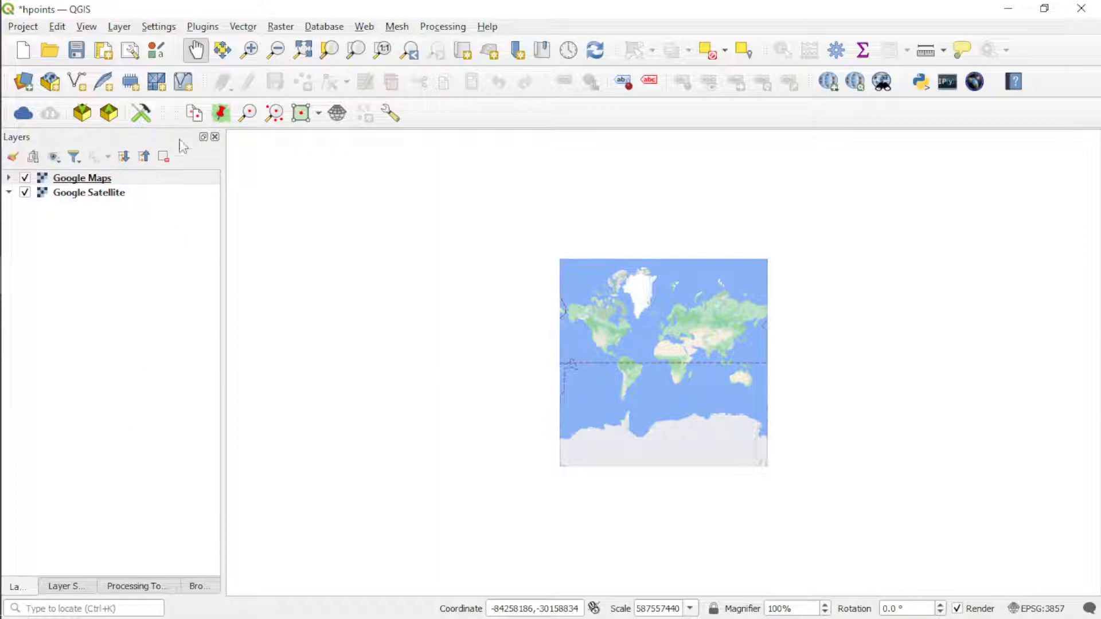
pyautogui.rightClick(86, 197)
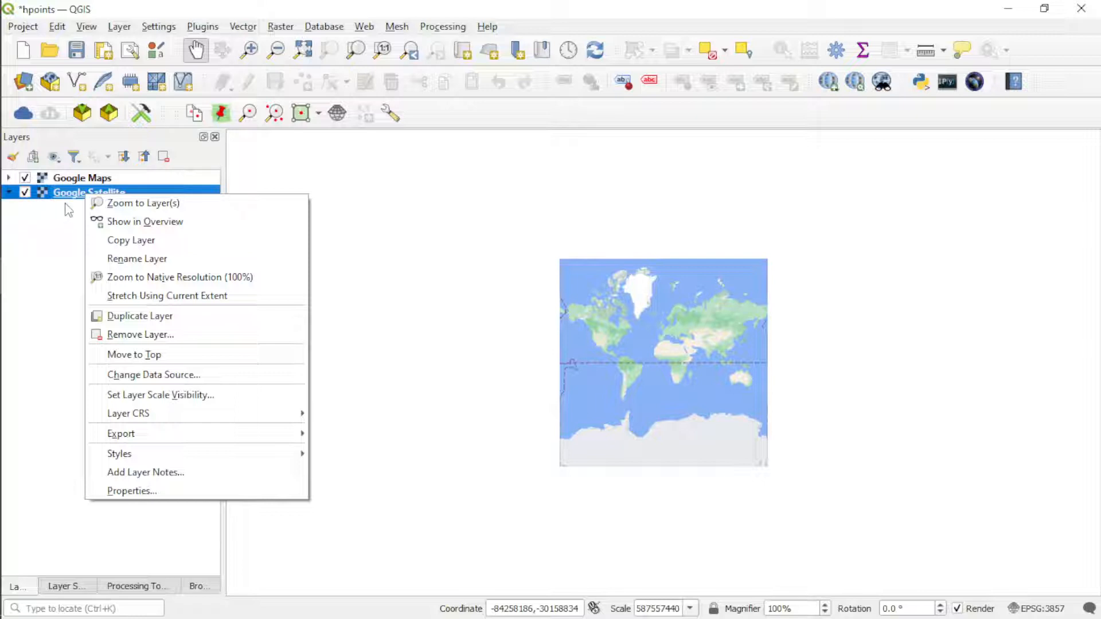
pyautogui.click(197, 335)
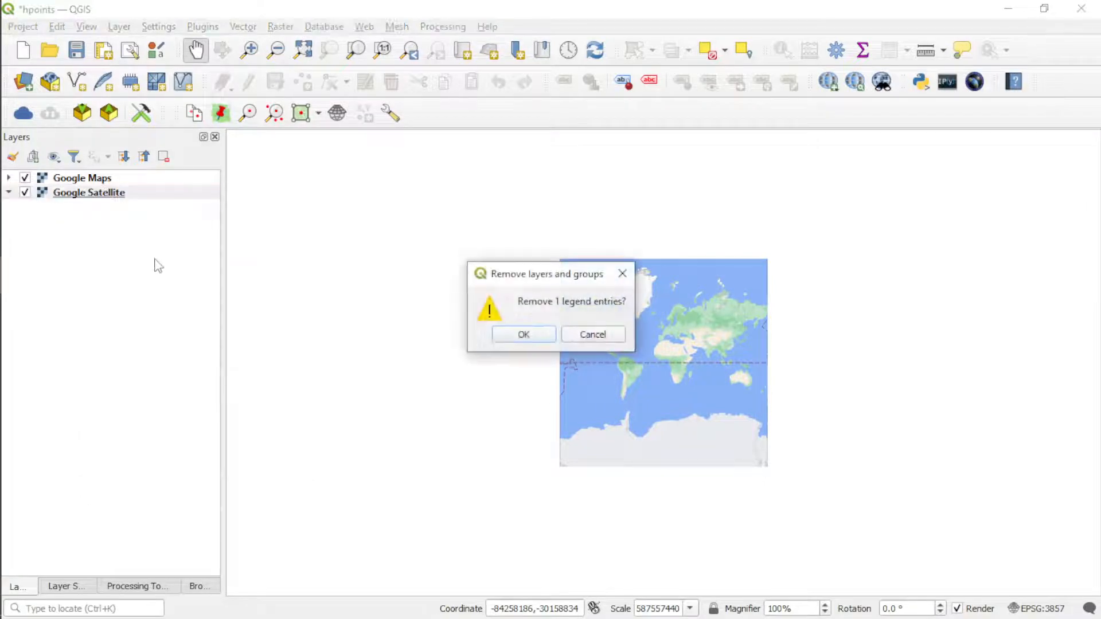
pyautogui.click(523, 336)
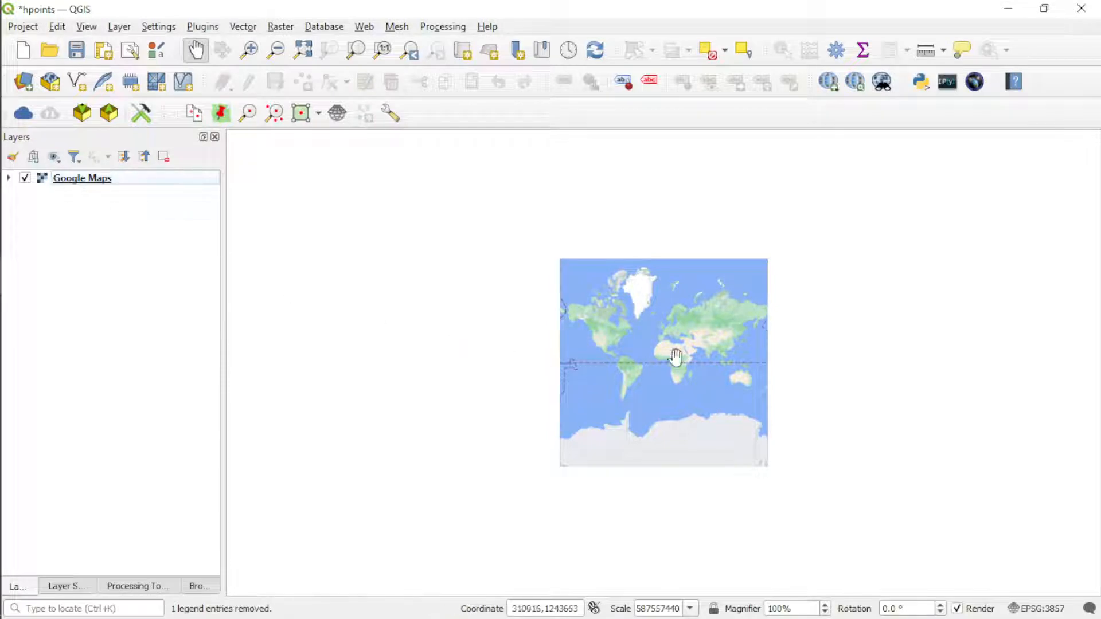
# - Open the Delimited Text data source for adding a new layer over the Google Maps basemap
pyautogui.scroll(4, 676, 362)
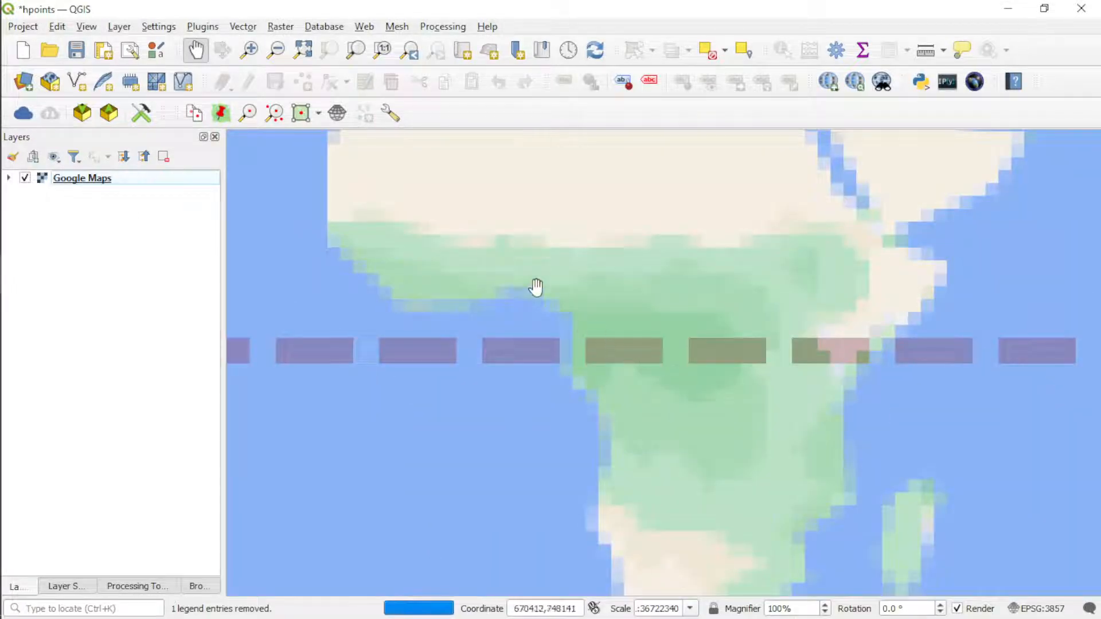
pyautogui.moveTo(535, 287); pyautogui.dragTo(597, 406)
pyautogui.scroll(1, 598, 410)
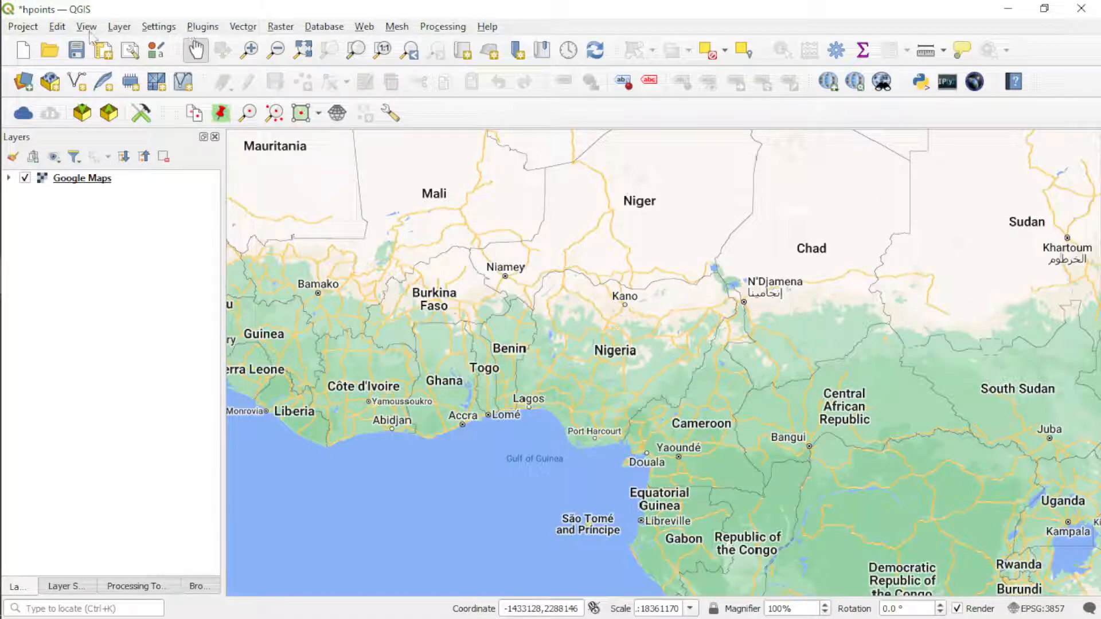
pyautogui.click(119, 27)
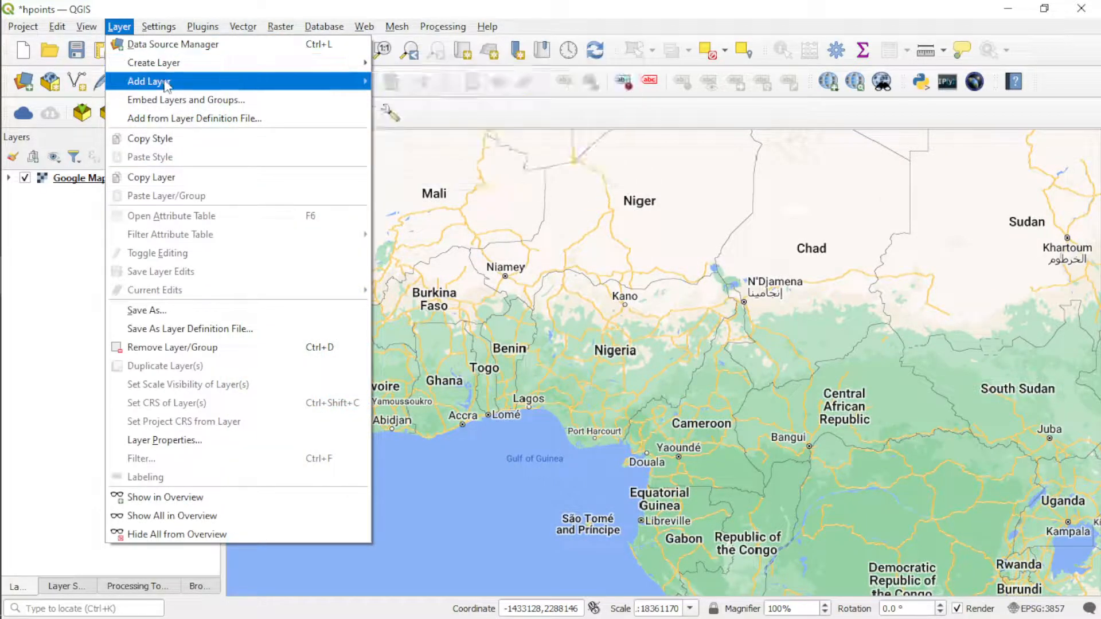
pyautogui.moveTo(166, 84)
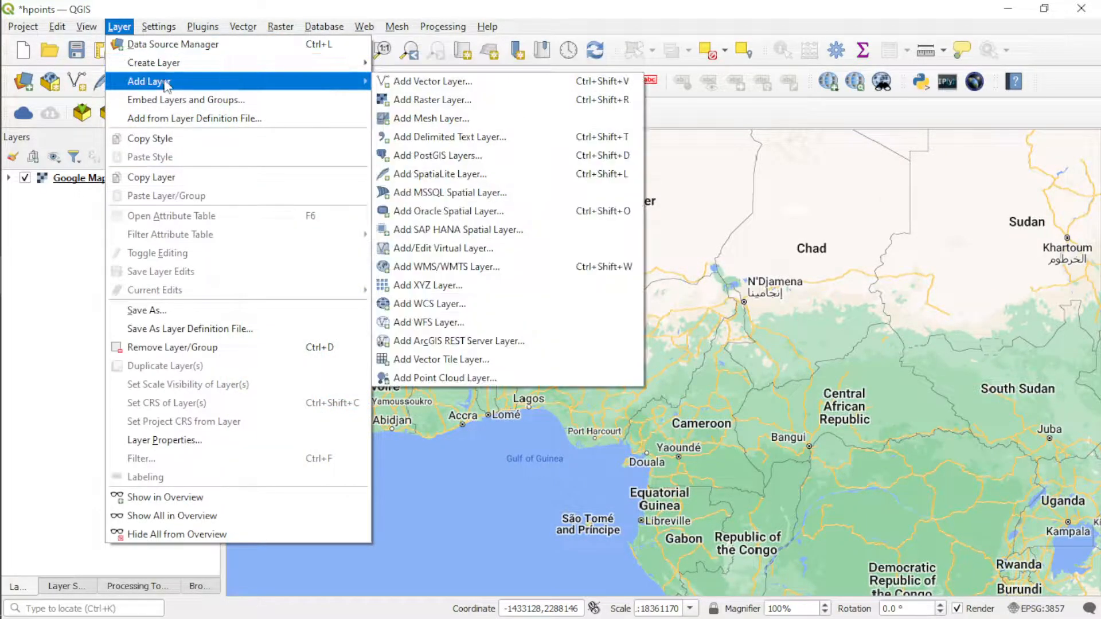
pyautogui.click(492, 138)
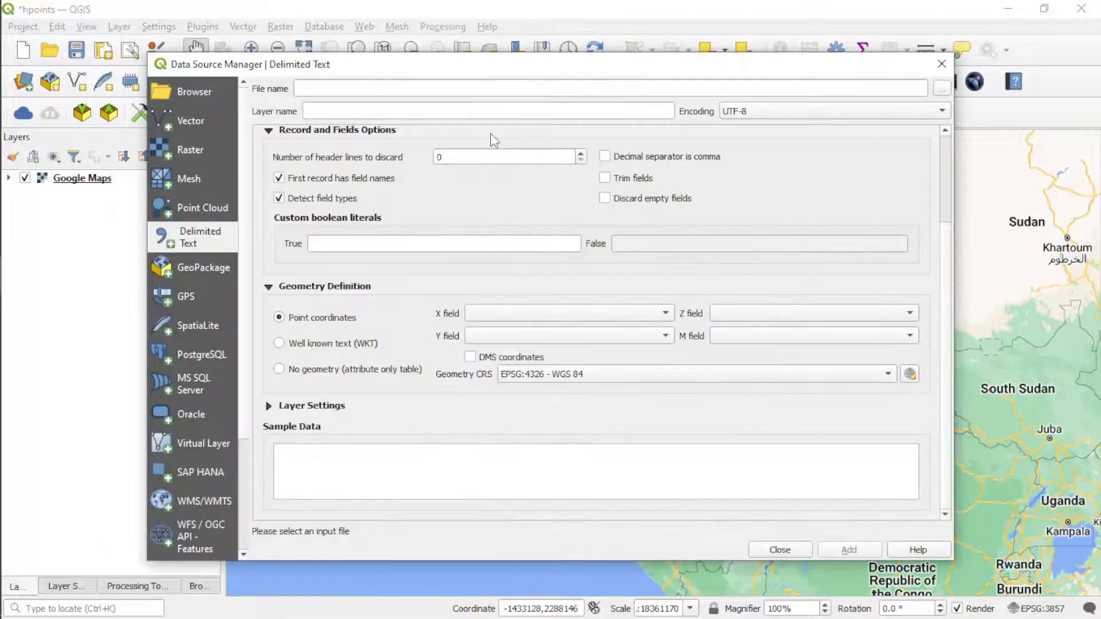
# - Examine the Save As options for h_points.csv in Excel, including the CSV UTF-8 (Comma delimited) type, and cancel without saving
pyautogui.click(24, 315)
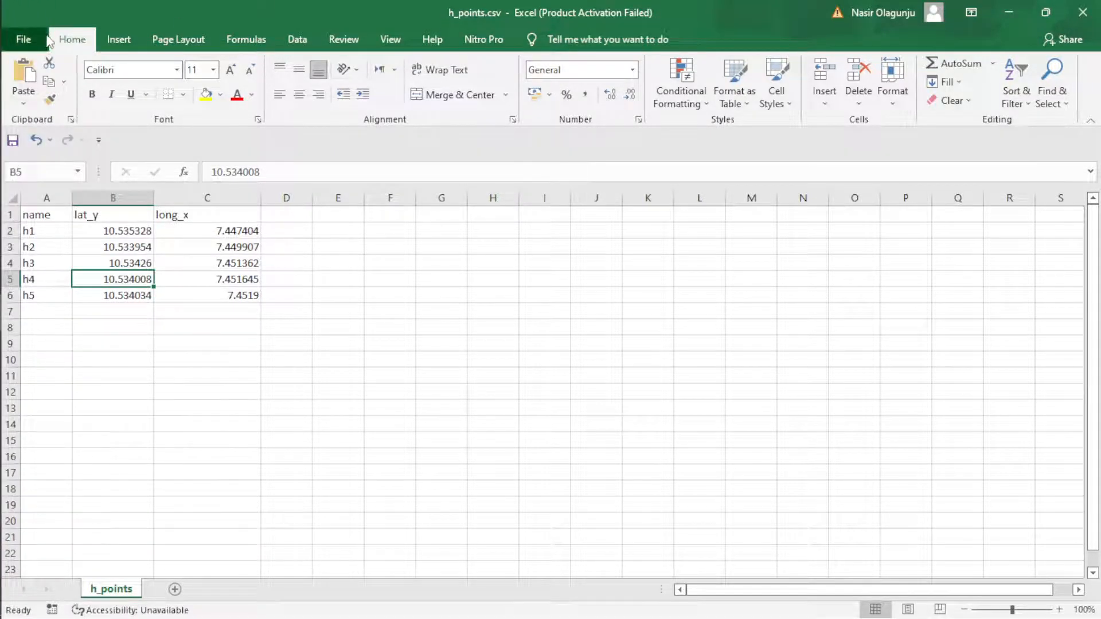
pyautogui.click(20, 39)
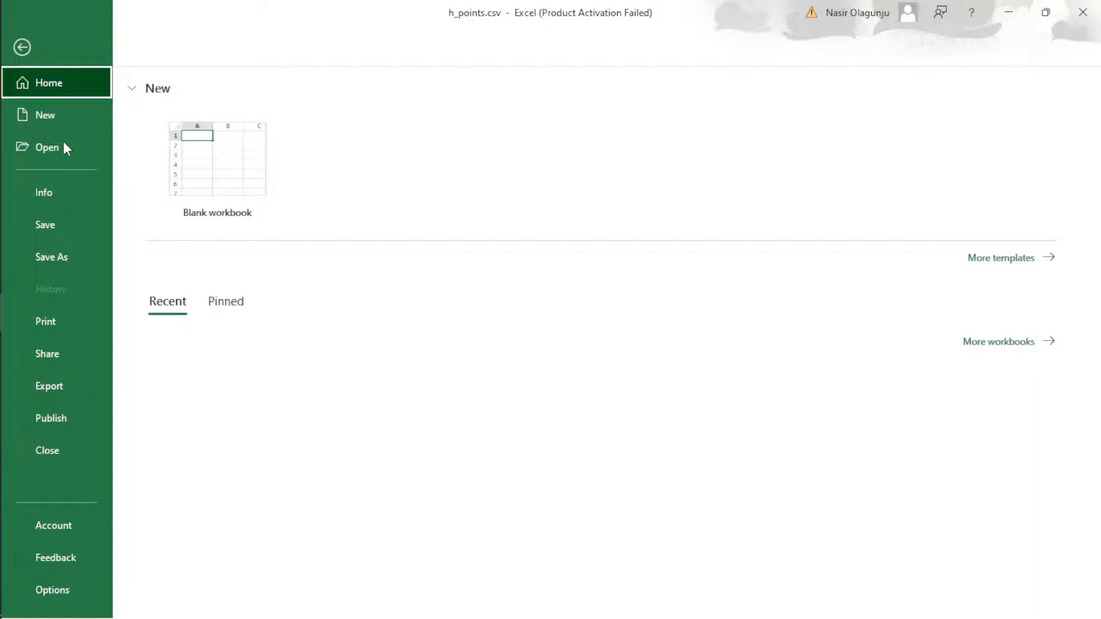
pyautogui.click(23, 46)
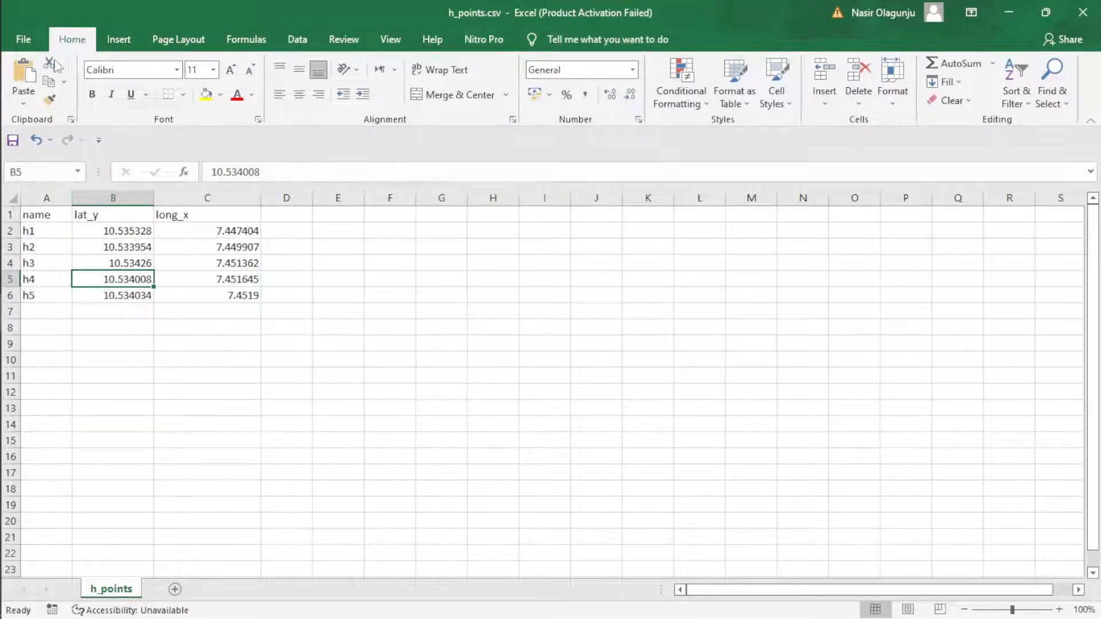
pyautogui.click(23, 39)
pyautogui.click(64, 256)
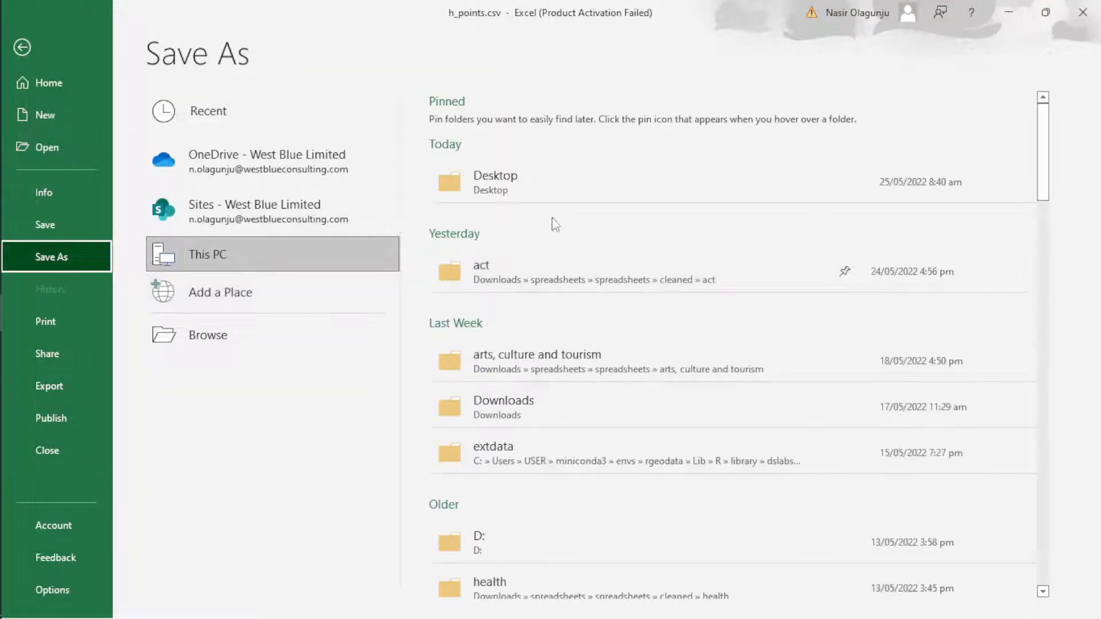
pyautogui.click(497, 271)
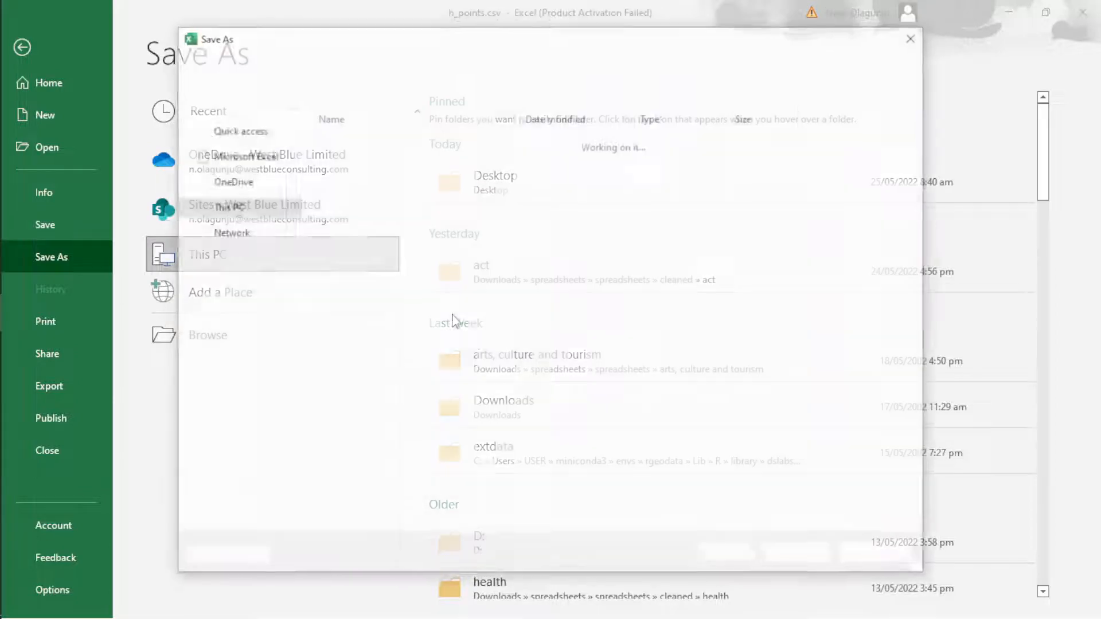
pyautogui.click(427, 494)
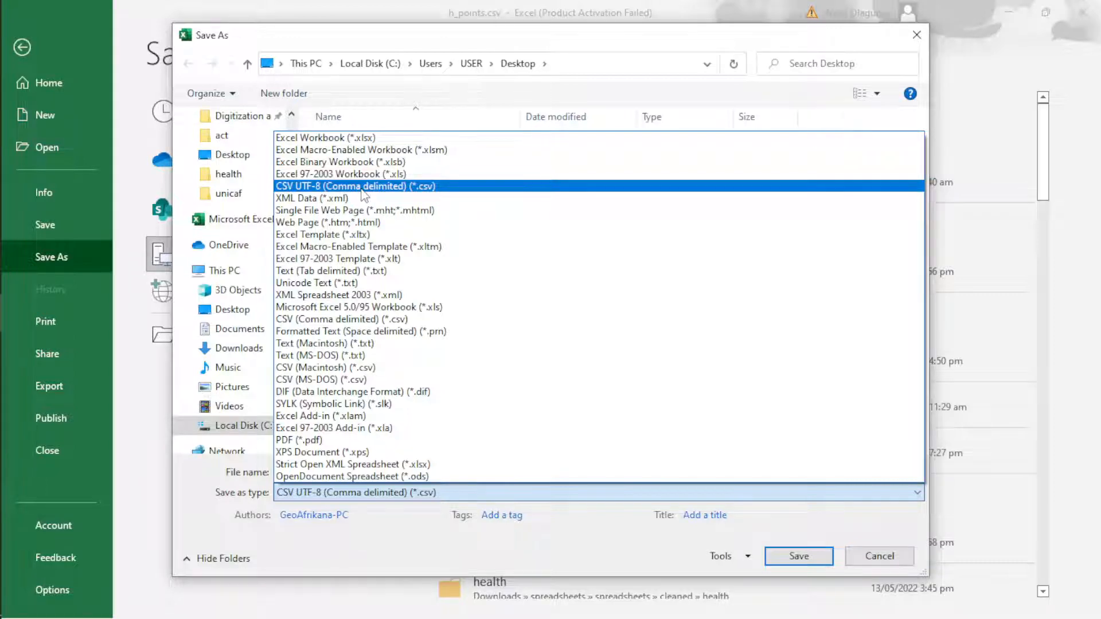
pyautogui.click(865, 557)
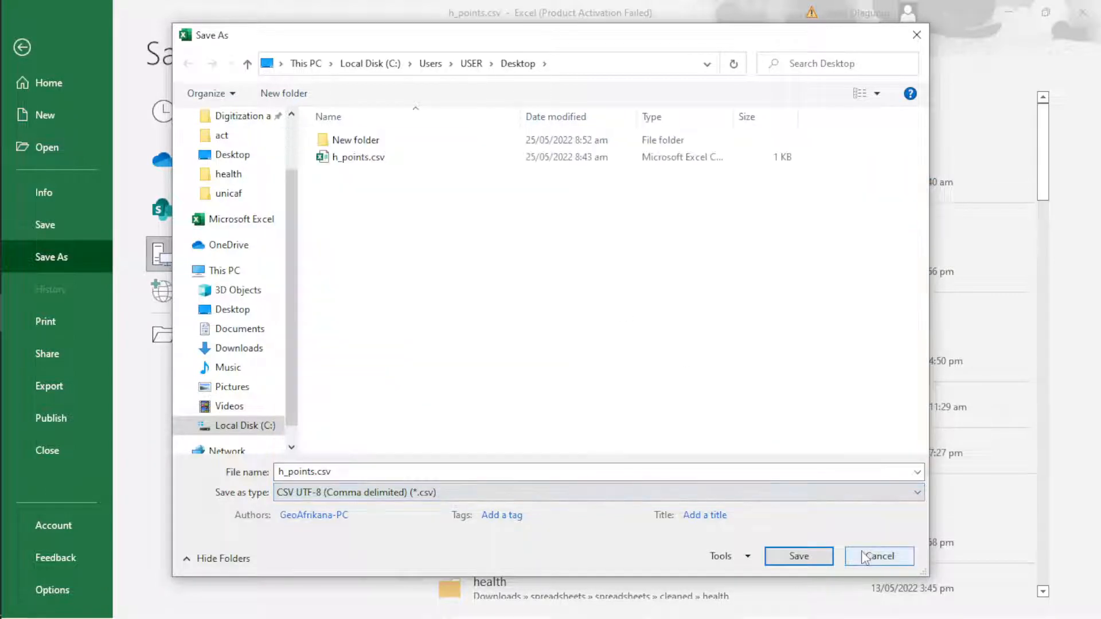
pyautogui.click(864, 557)
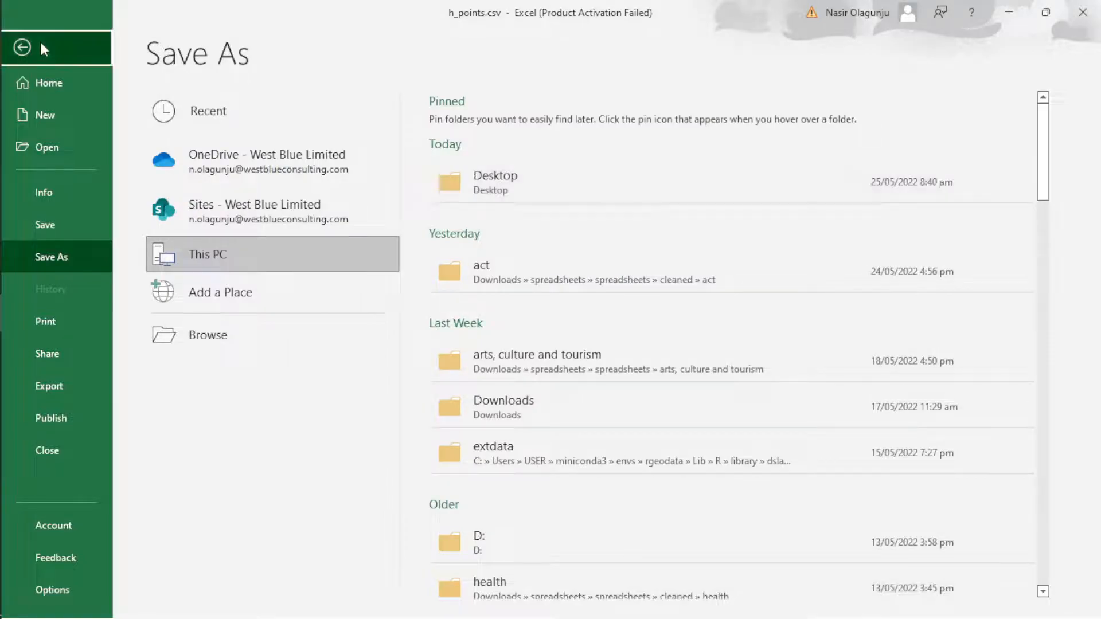
pyautogui.click(44, 50)
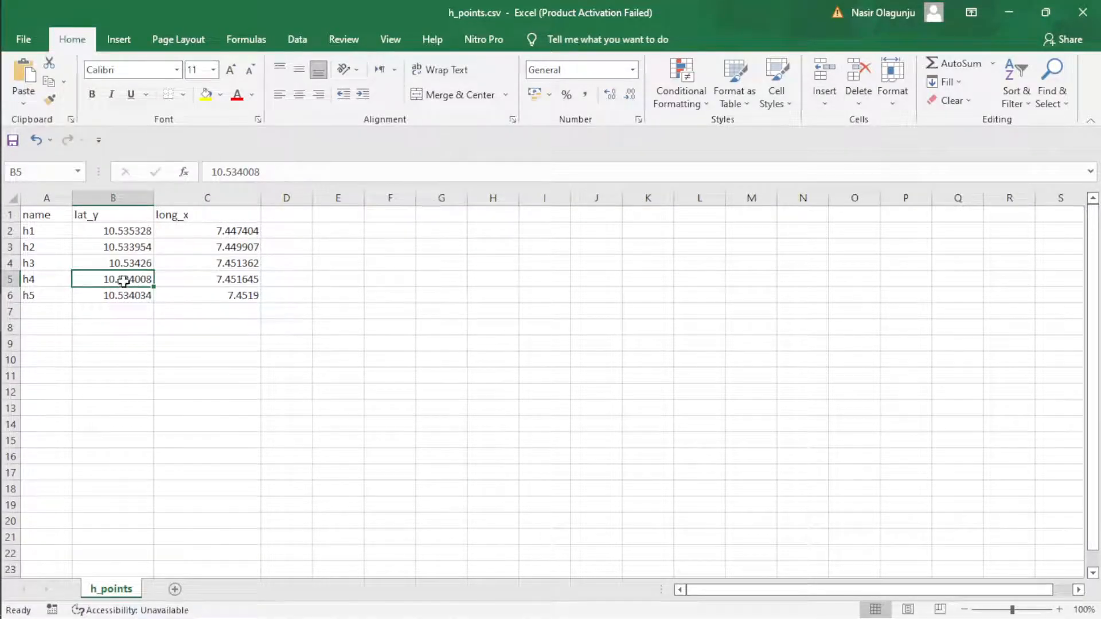
# - Switch back to QGIS and choose h_points.csv from the Desktop as the delimited text input file
pyautogui.click(999, 16)
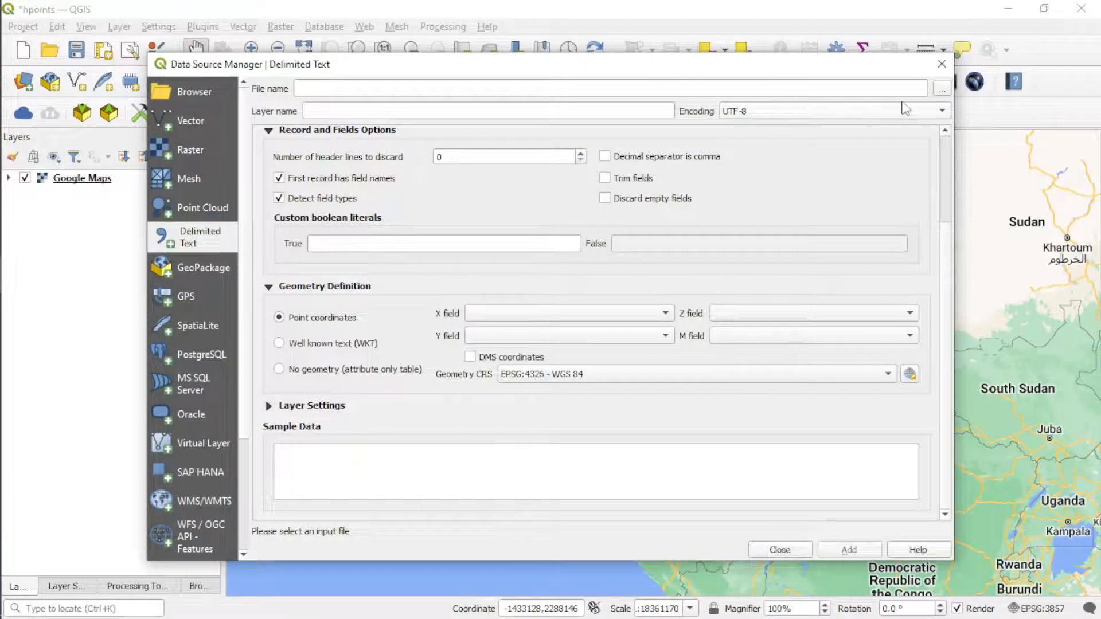
pyautogui.click(942, 88)
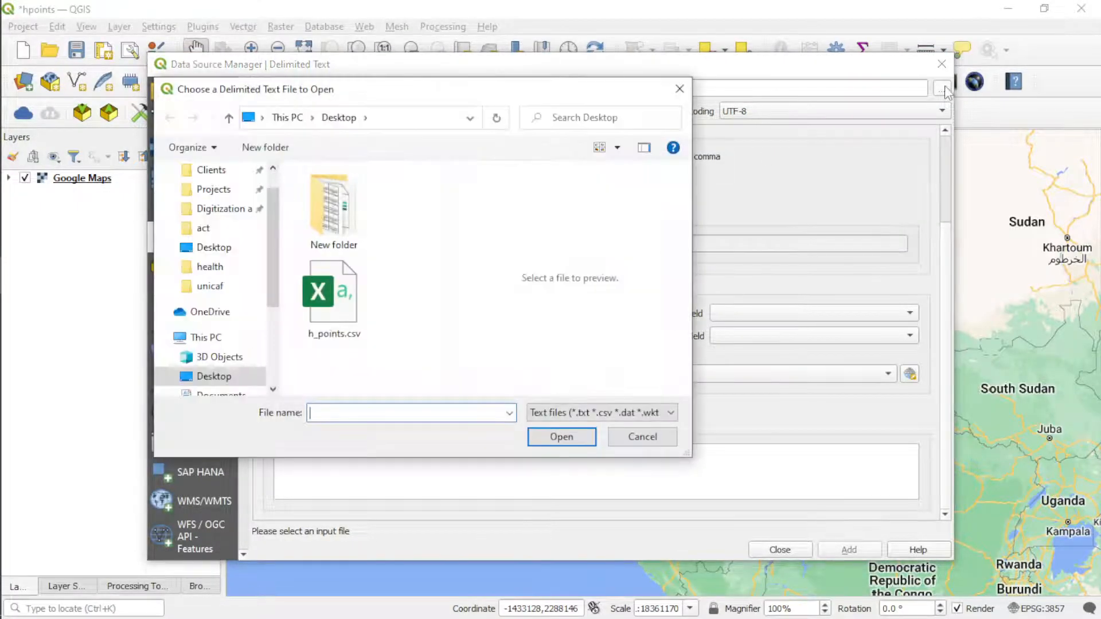
pyautogui.moveTo(627, 98); pyautogui.dragTo(686, 109)
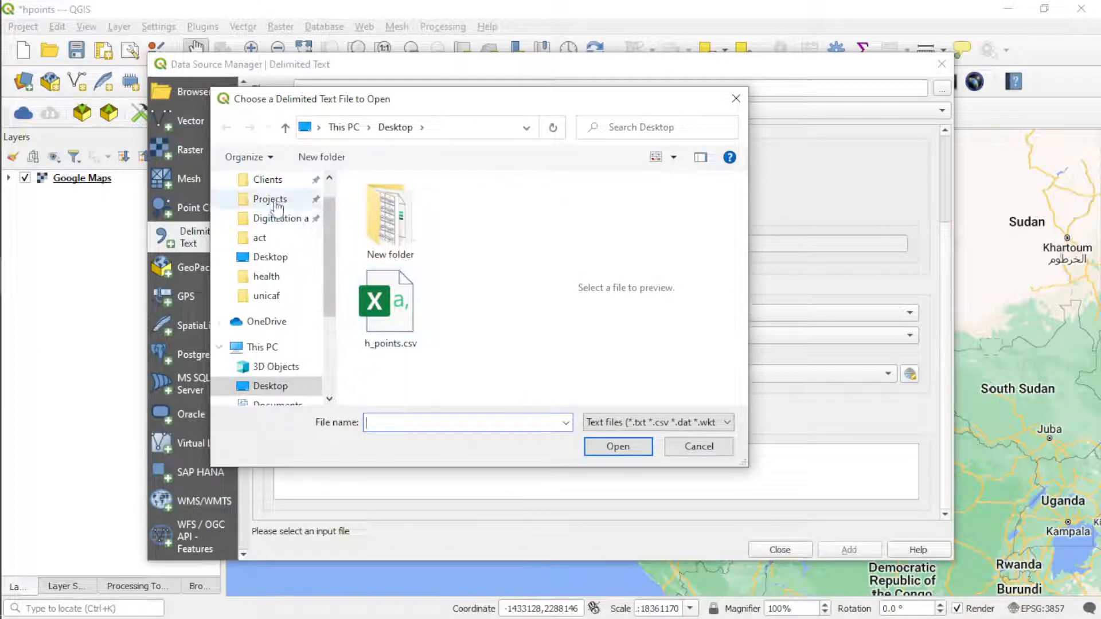
pyautogui.click(271, 259)
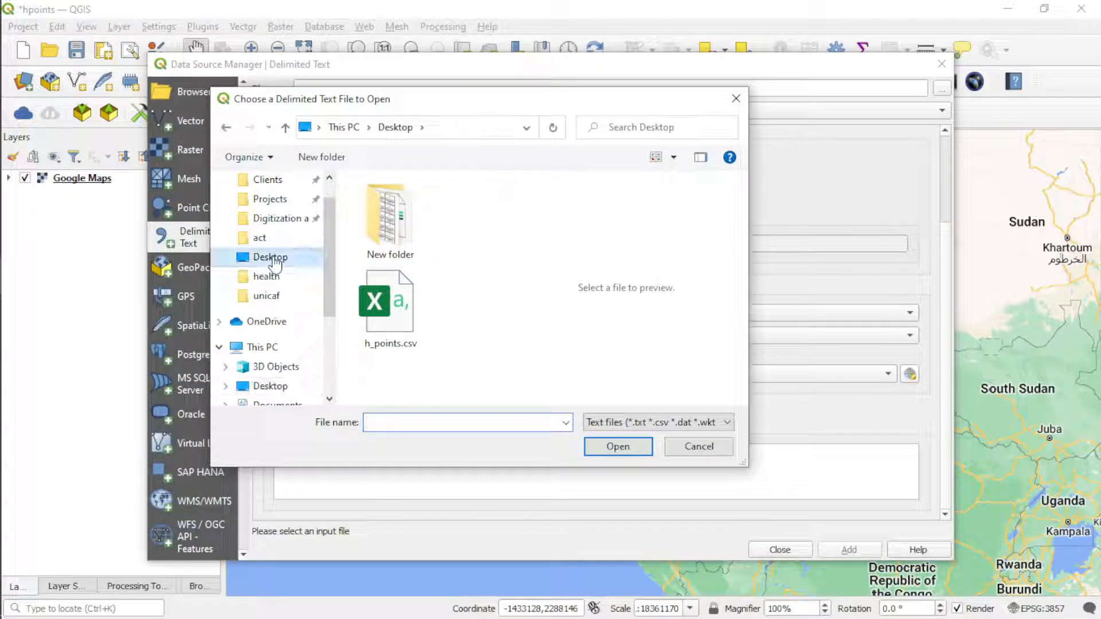
pyautogui.click(399, 322)
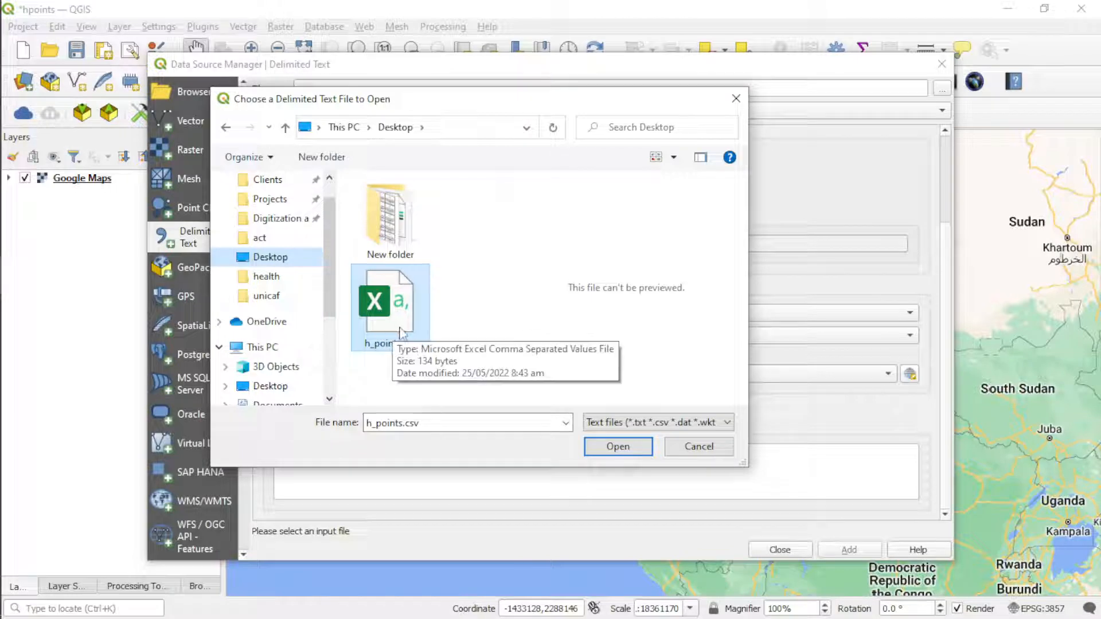
pyautogui.click(609, 447)
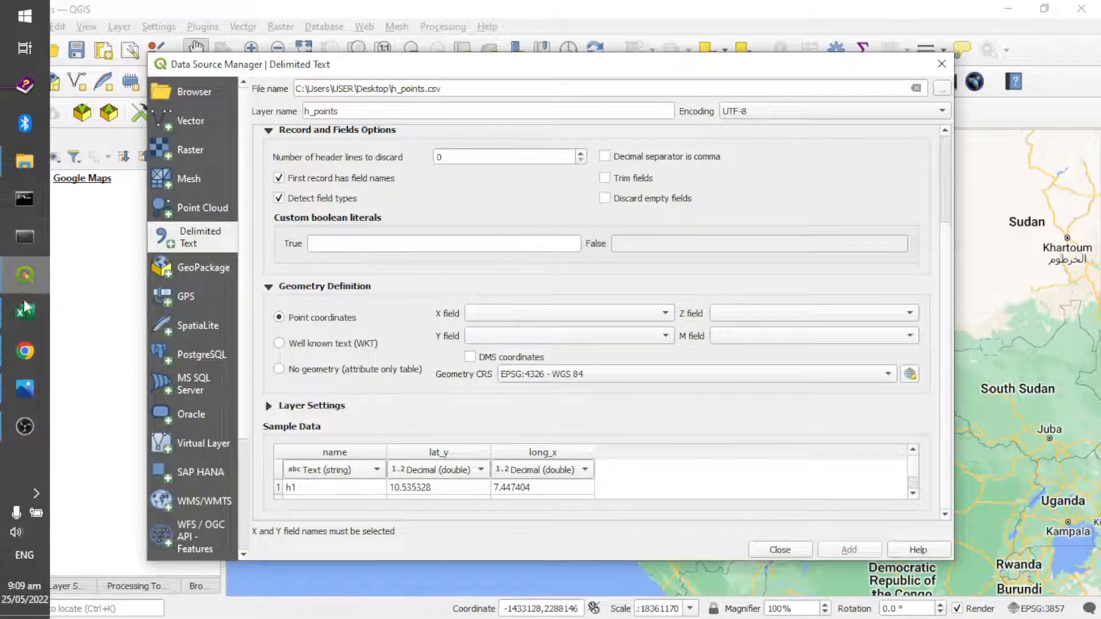
# - Check the name, lat_y and long_x headers of h_points.csv in Excel, and return to QGIS
pyautogui.click(17, 304)
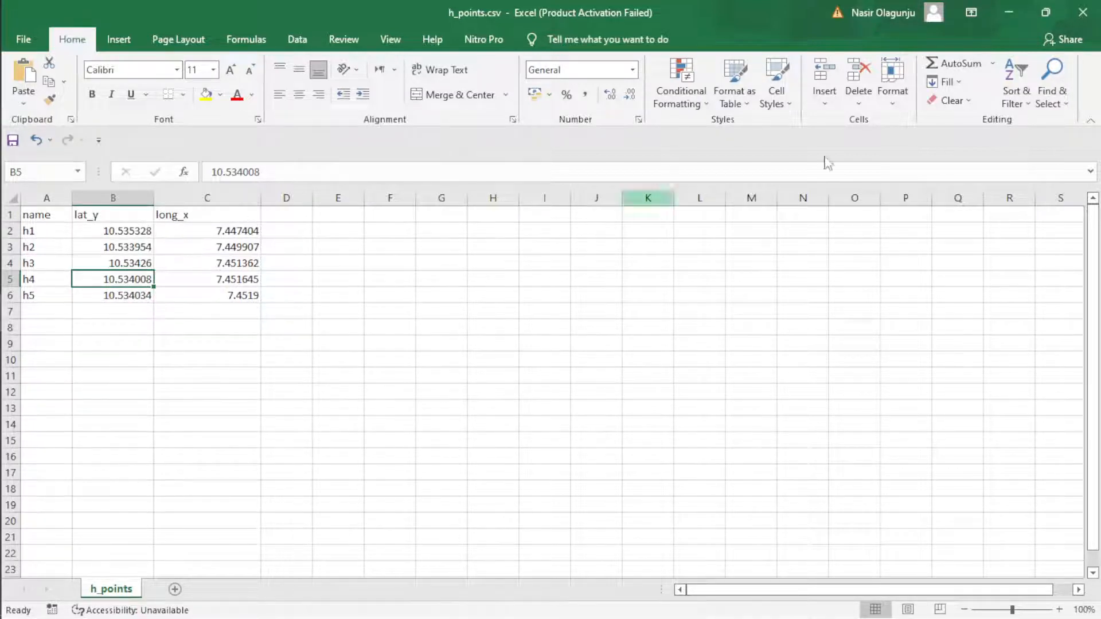
pyautogui.click(1009, 12)
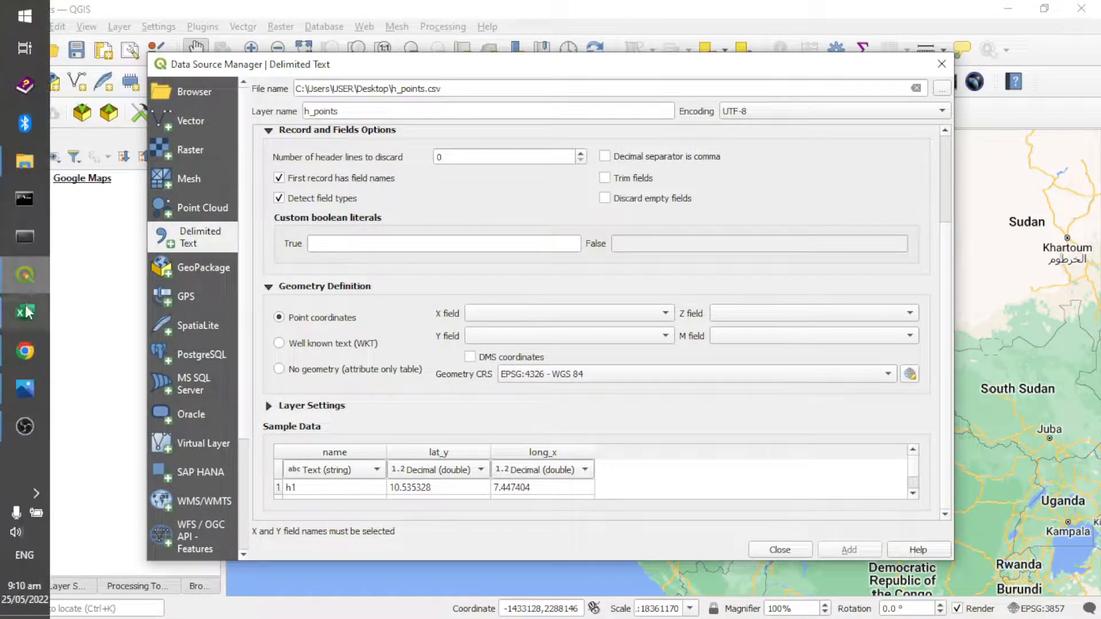
pyautogui.click(24, 312)
pyautogui.moveTo(35, 214); pyautogui.dragTo(184, 215)
pyautogui.click(211, 231)
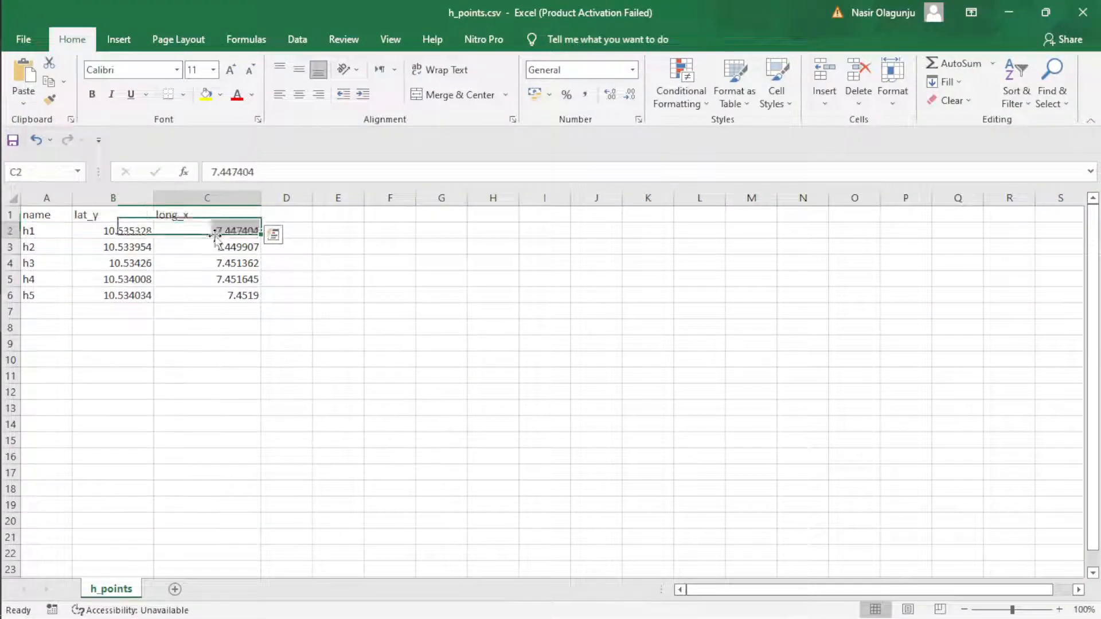
pyautogui.click(1081, 8)
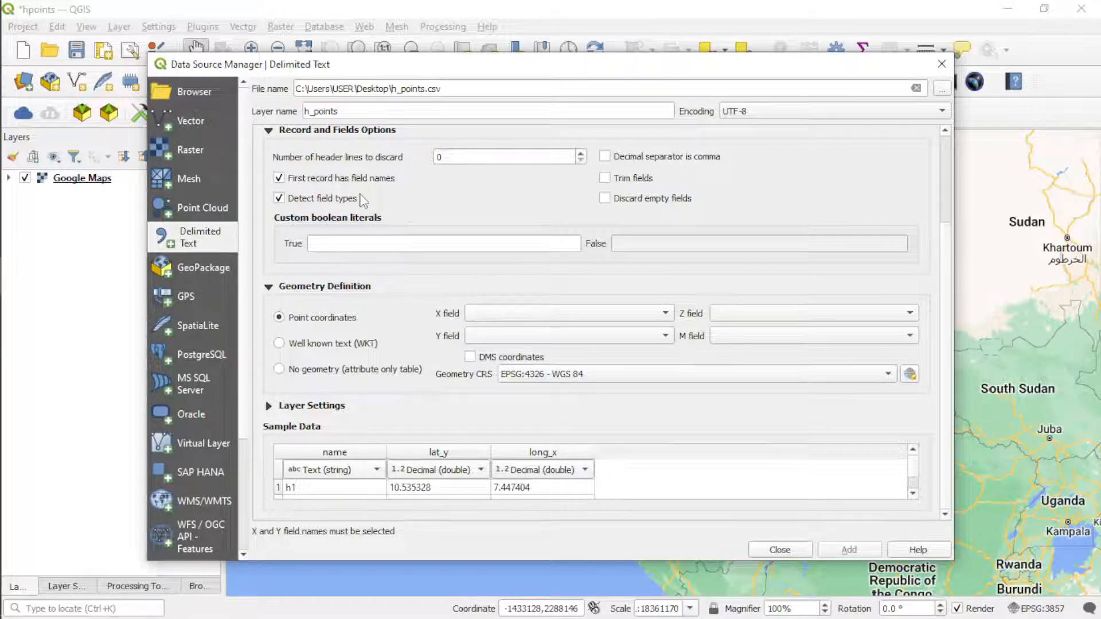
# - Review the latitude, longitude and name entries in rows 2 to 6 of the Excel sheet, and return to QGIS
pyautogui.moveTo(5, 374)
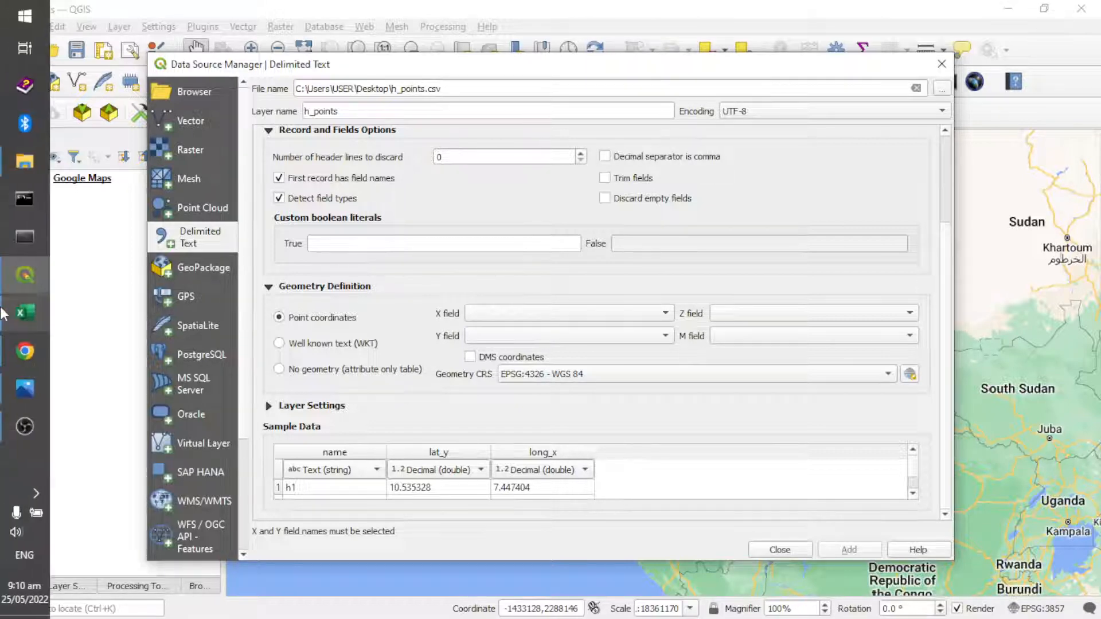
pyautogui.click(41, 302)
pyautogui.moveTo(115, 232); pyautogui.dragTo(125, 296)
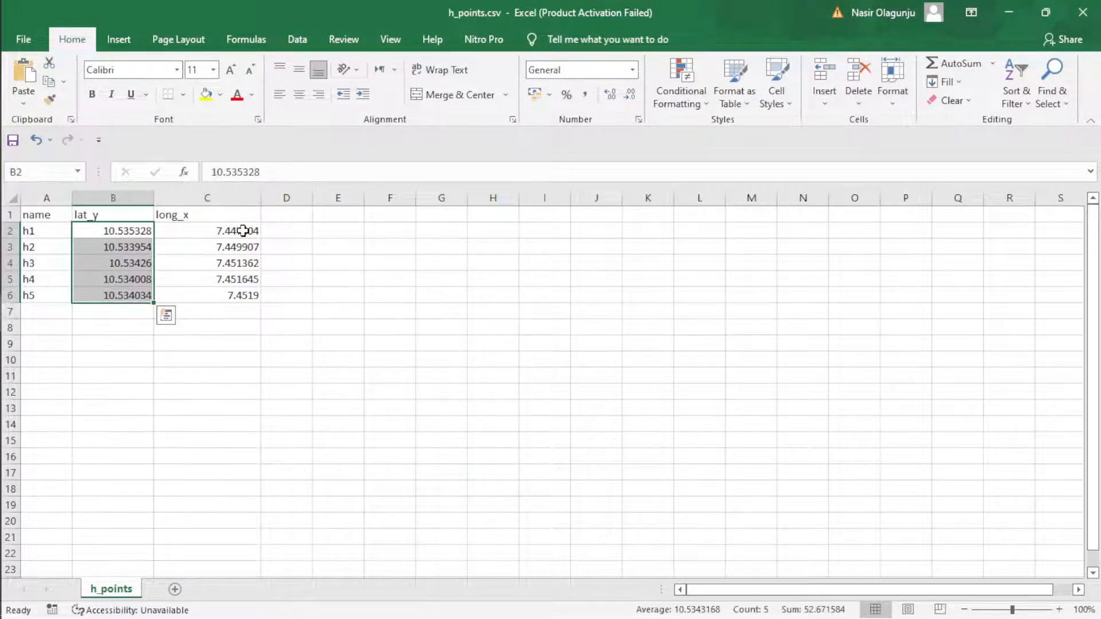
pyautogui.moveTo(243, 231); pyautogui.dragTo(215, 295)
pyautogui.moveTo(48, 233); pyautogui.dragTo(71, 293)
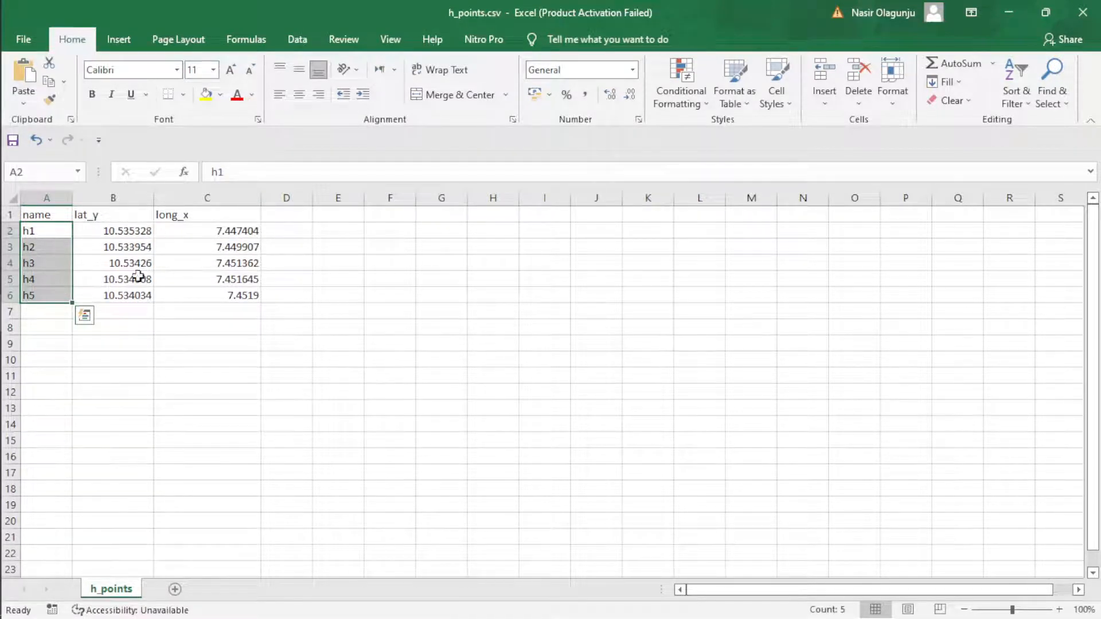
pyautogui.click(52, 268)
pyautogui.click(1007, 19)
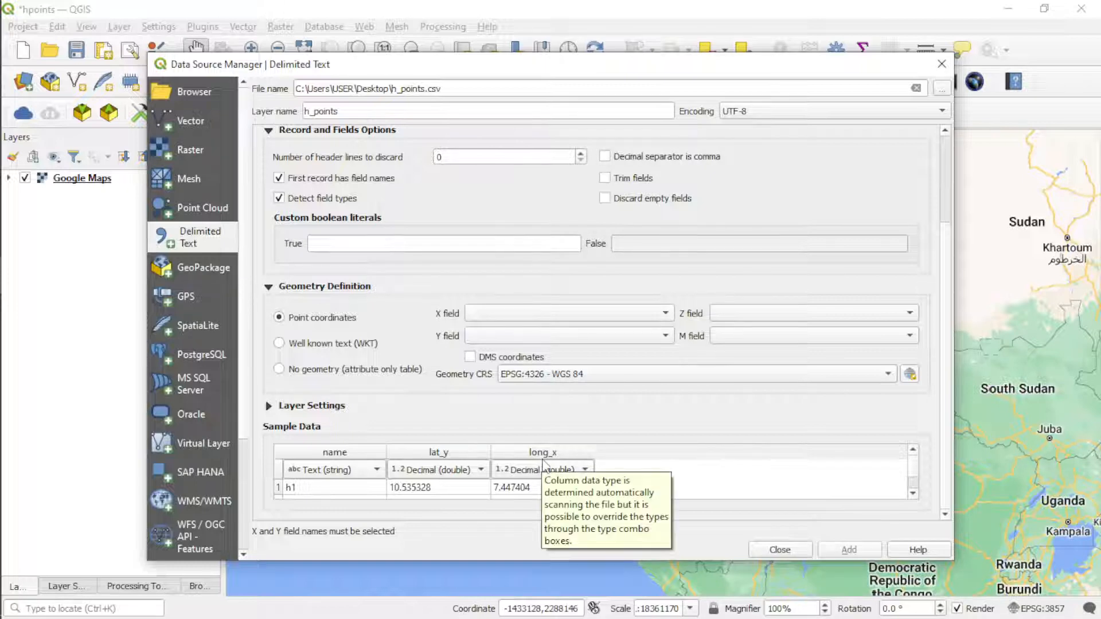
# - Set the point coordinates' X field to long_x and Y field to lat_y
pyautogui.click(585, 315)
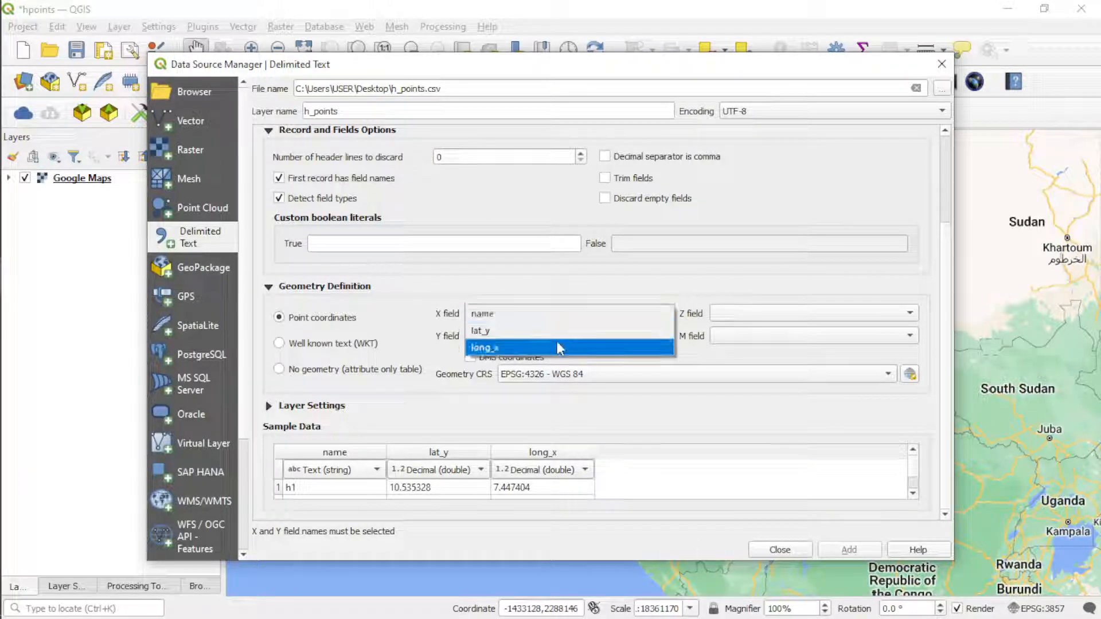
pyautogui.click(559, 348)
pyautogui.click(562, 339)
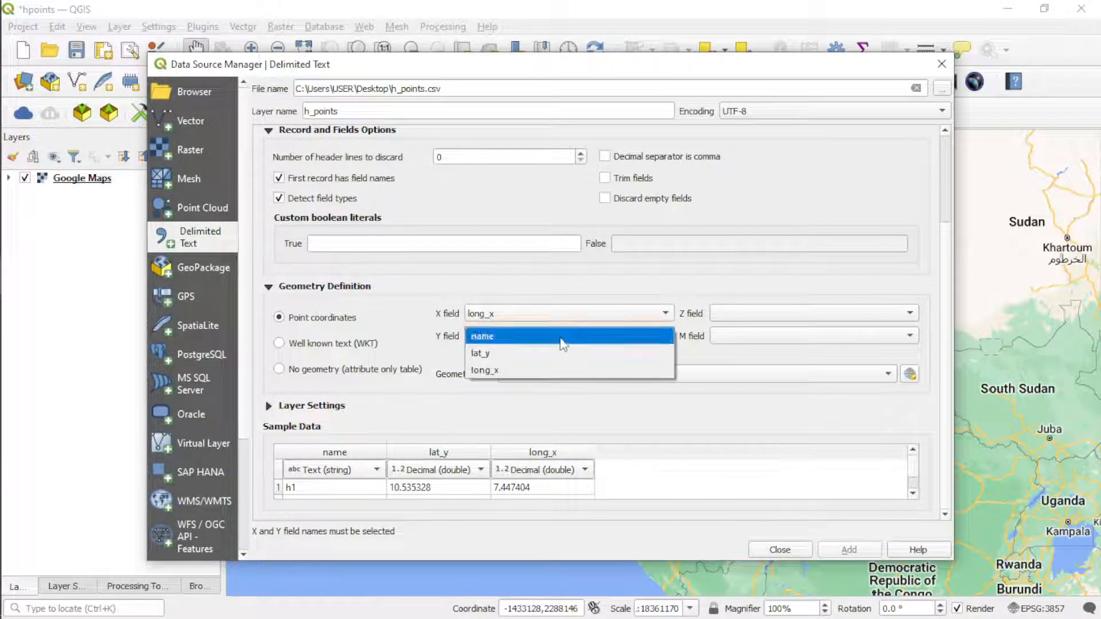
pyautogui.click(550, 353)
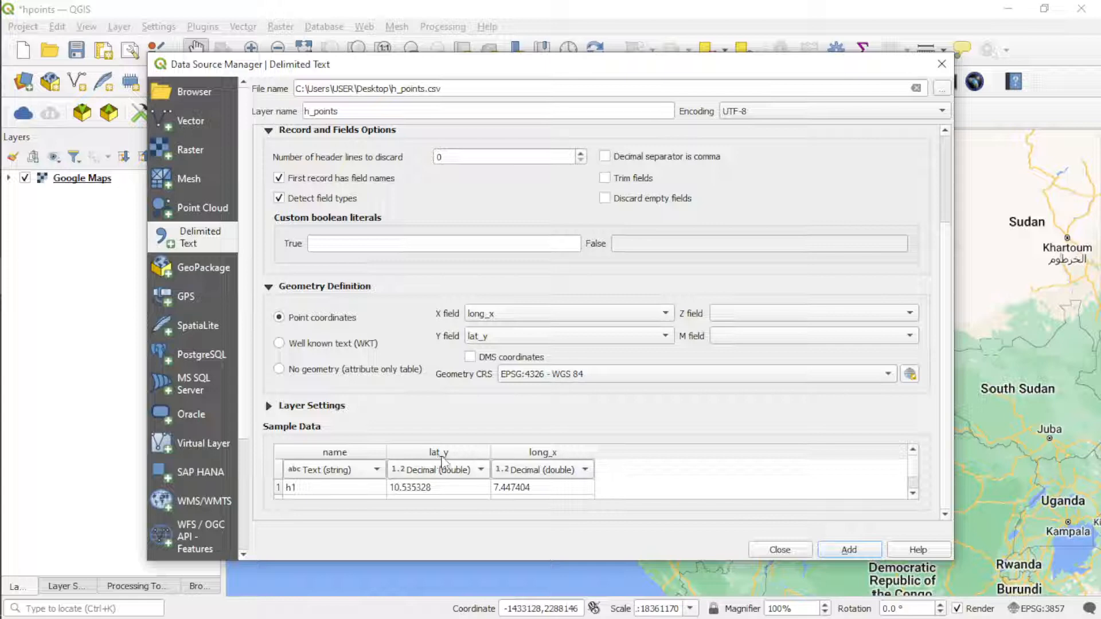
# - Examine the latitude and longitude globe diagram in Chrome's lat long image results, and return to QGIS
pyautogui.click(25, 351)
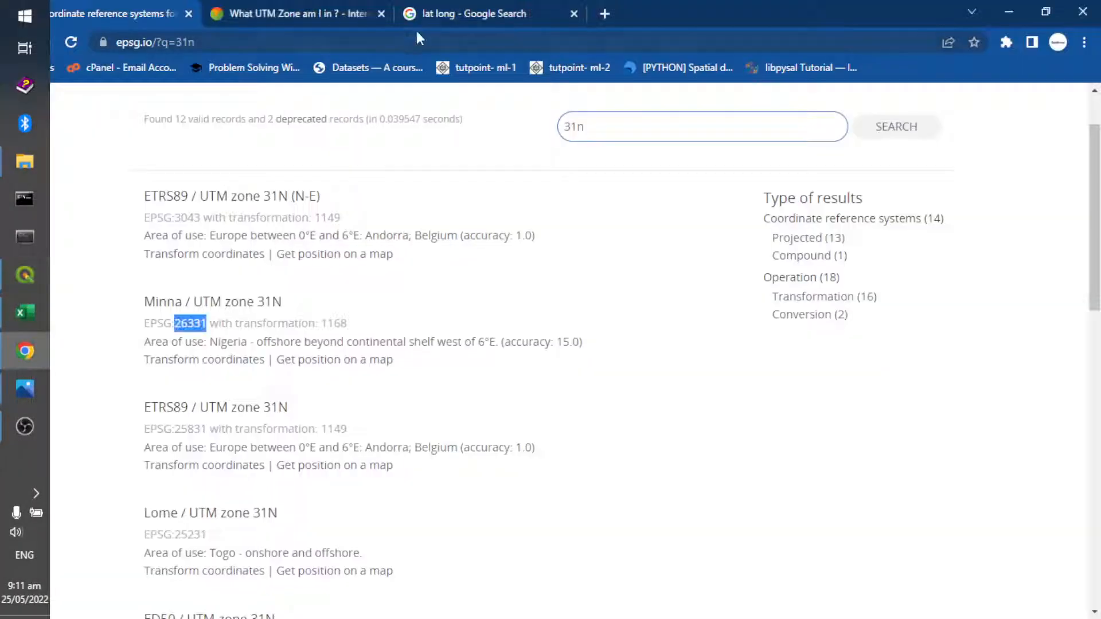
pyautogui.click(457, 13)
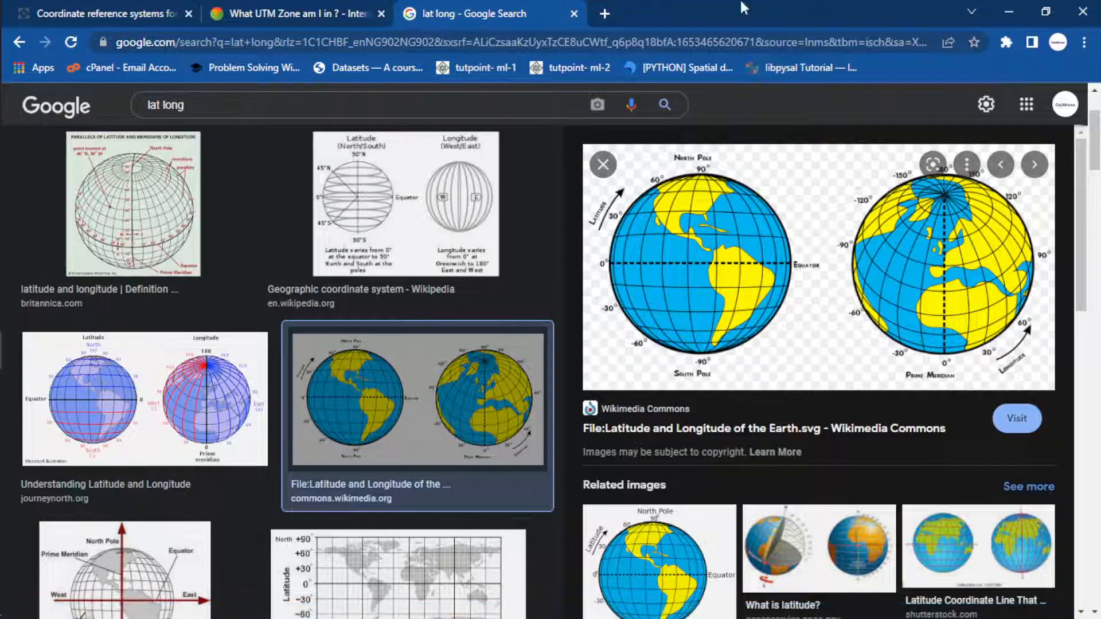
pyautogui.click(1007, 12)
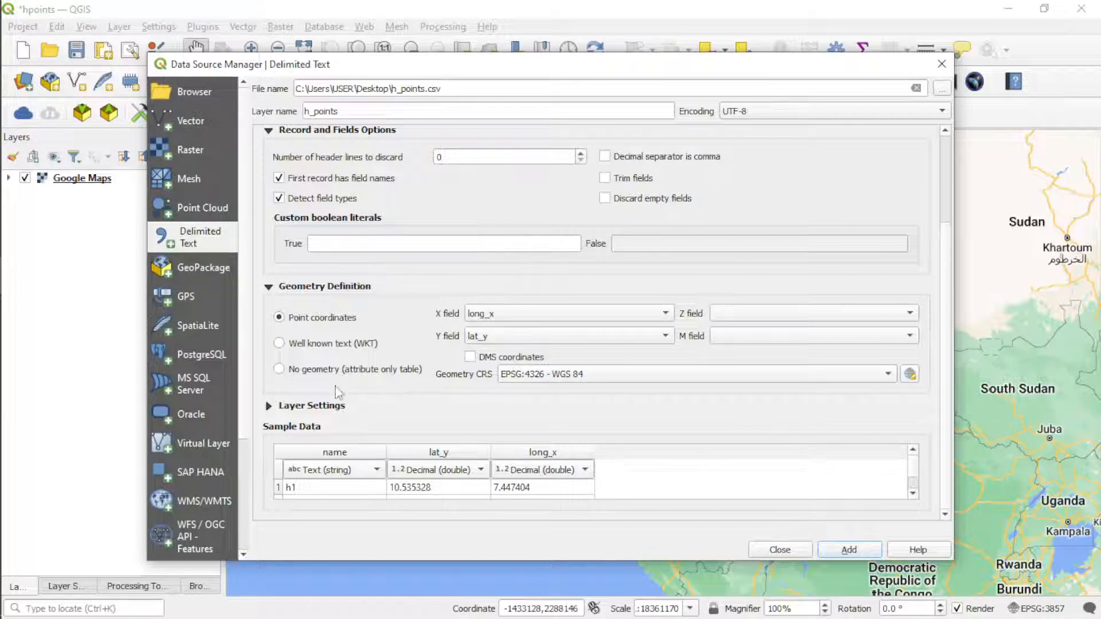
# - Check the format of the lat_y and long_x coordinates in Excel again, and return to QGIS
pyautogui.moveTo(4, 343)
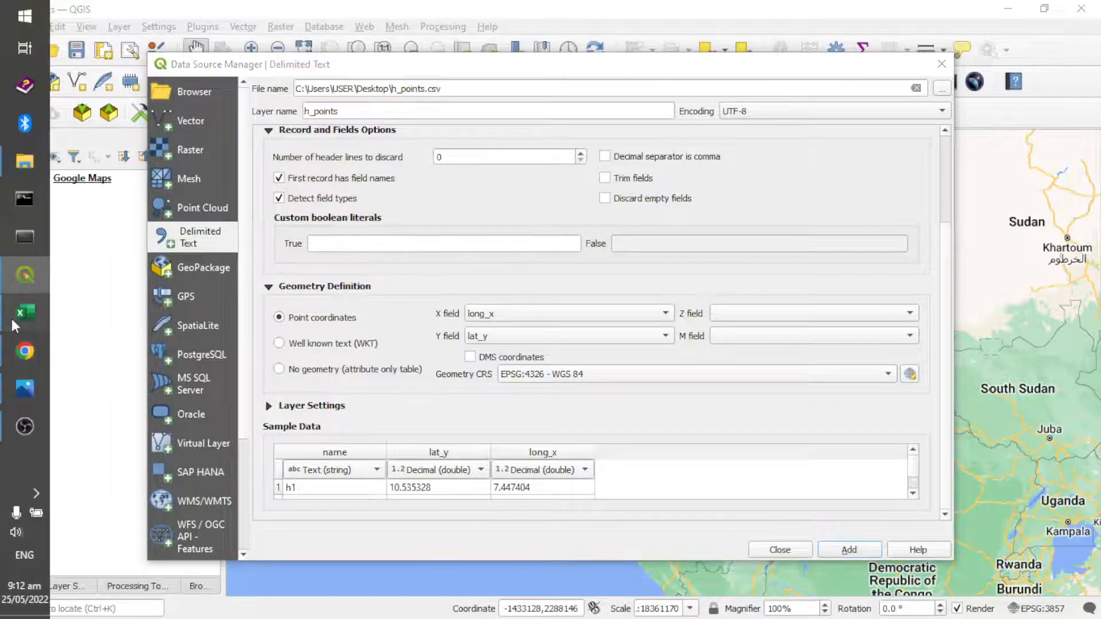
pyautogui.click(13, 323)
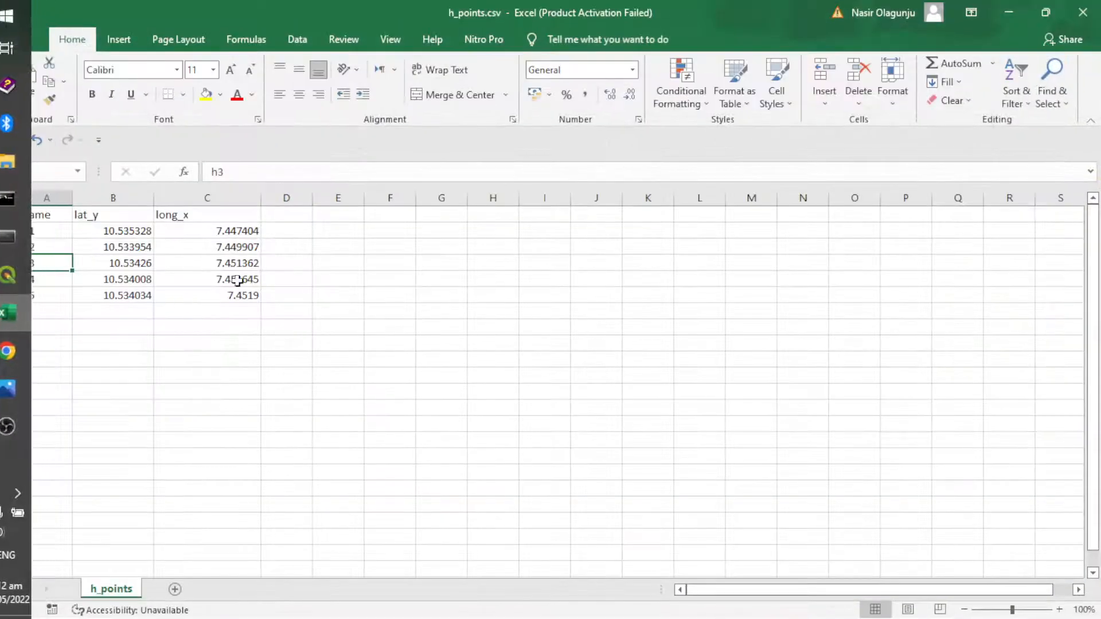
pyautogui.click(132, 280)
pyautogui.click(225, 264)
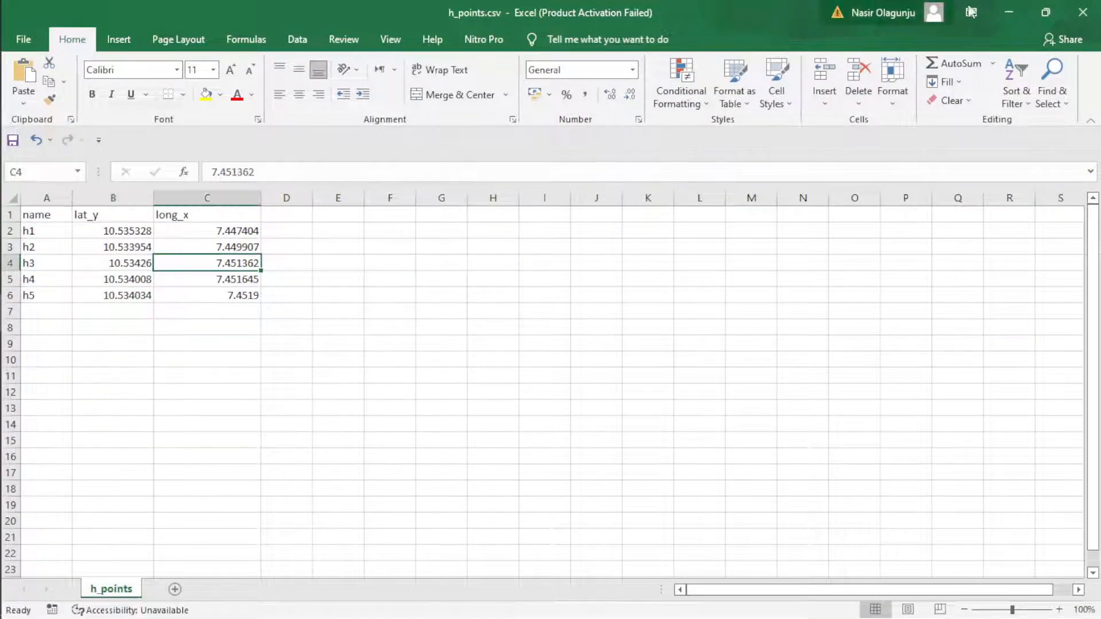
pyautogui.click(1001, 10)
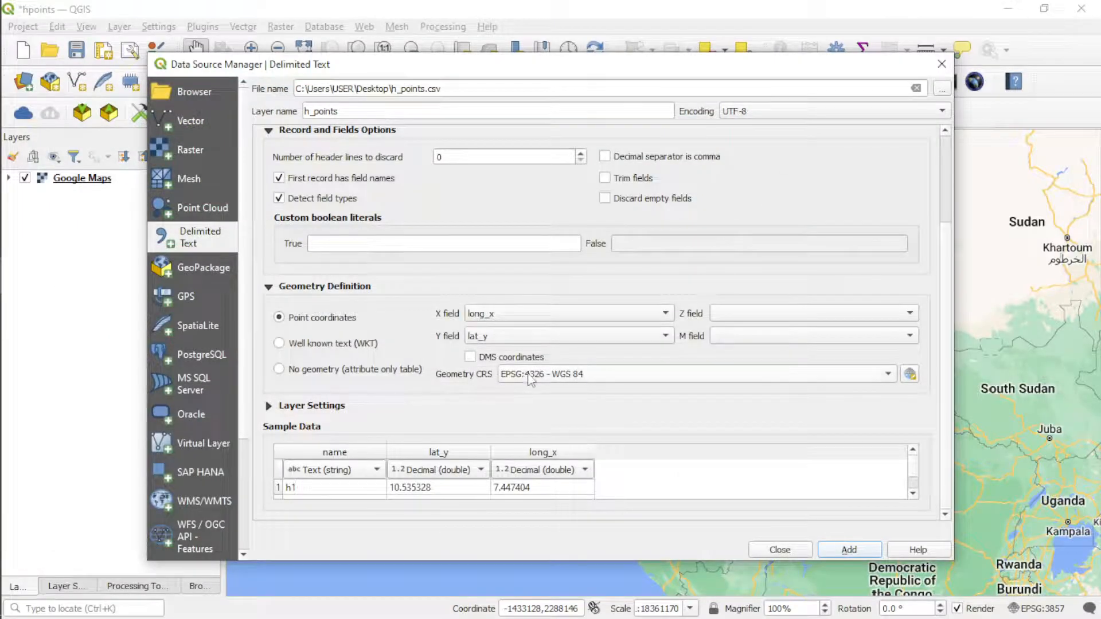
# - Add the h_points layer with geometry CRS EPSG:4326 - WGS 84 and close the Data Source Manager
pyautogui.moveTo(528, 380)
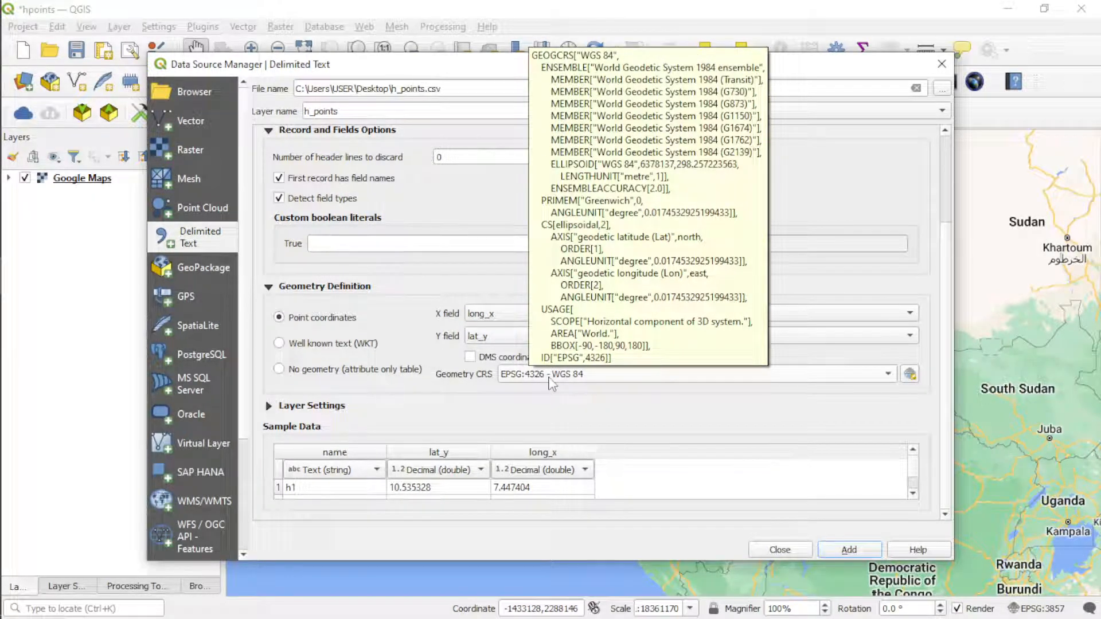
pyautogui.click(842, 552)
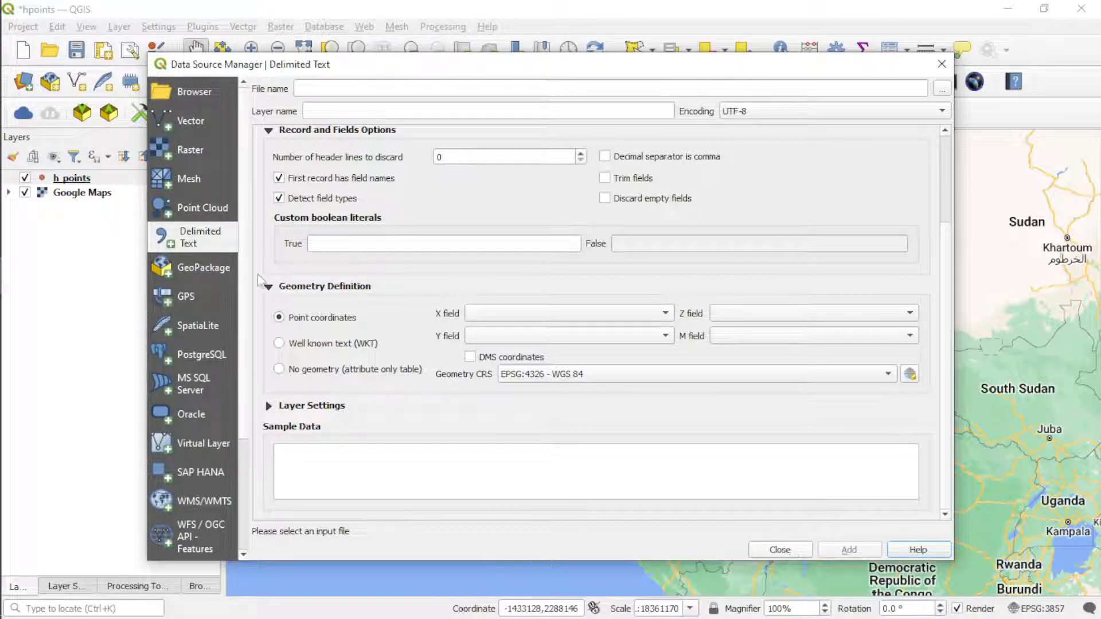
pyautogui.click(780, 550)
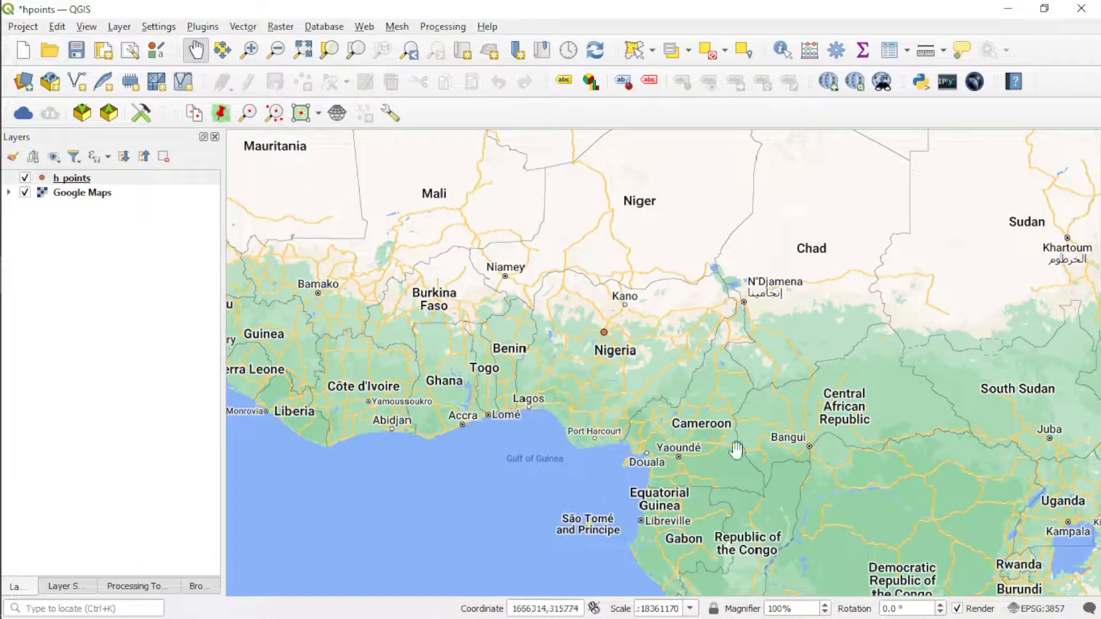
# - Examine where the h_points features fall on the Google Maps basemap, both close up and across Nigeria
pyautogui.scroll(5, 605, 341)
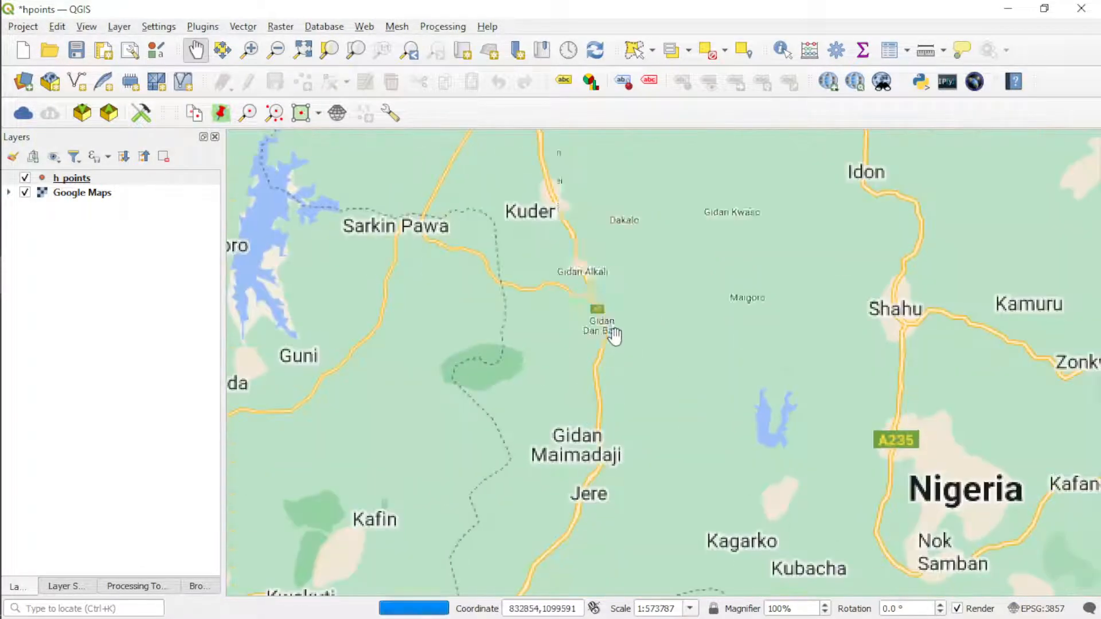
pyautogui.scroll(-1, 614, 334)
pyautogui.scroll(5, 436, 281)
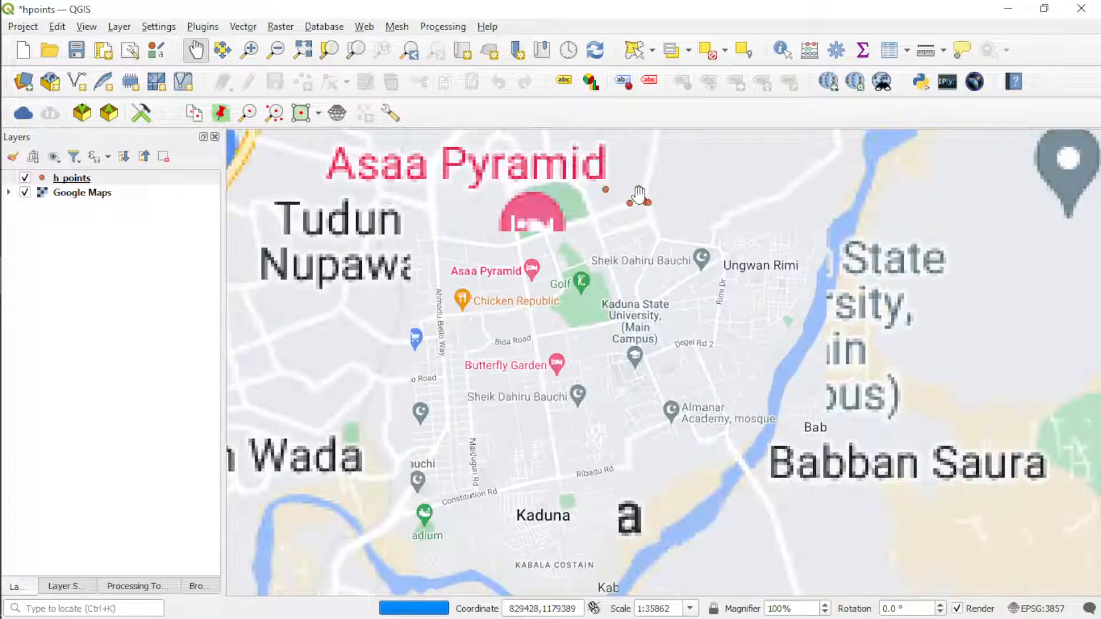
pyautogui.scroll(1, 636, 193)
pyautogui.scroll(-3, 632, 195)
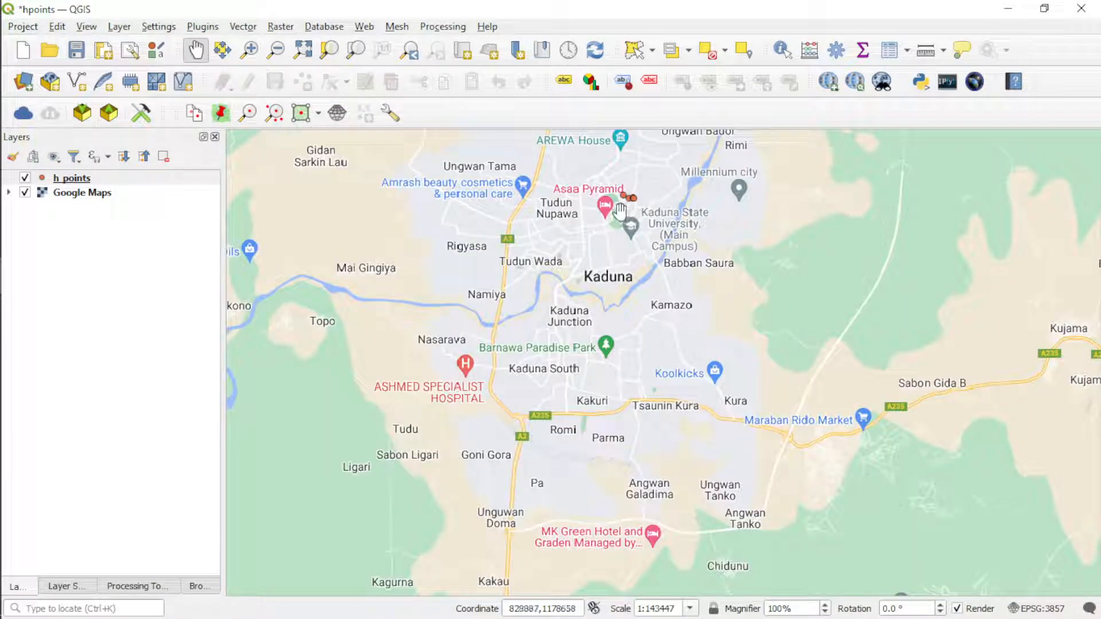
pyautogui.scroll(-1, 585, 220)
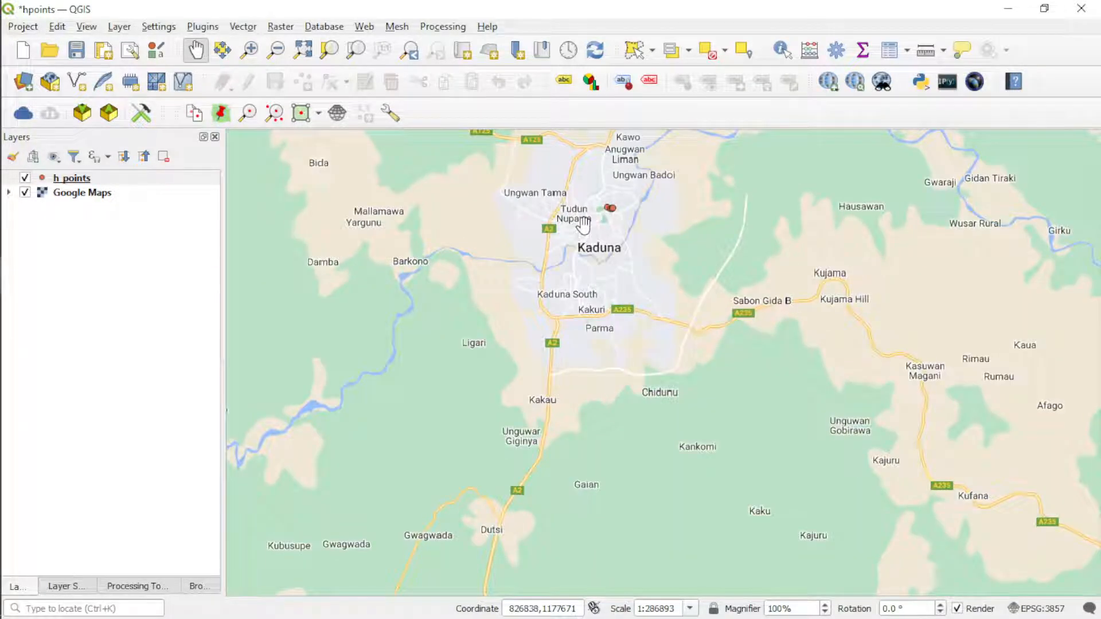
pyautogui.scroll(-2, 583, 224)
pyautogui.scroll(-1, 584, 231)
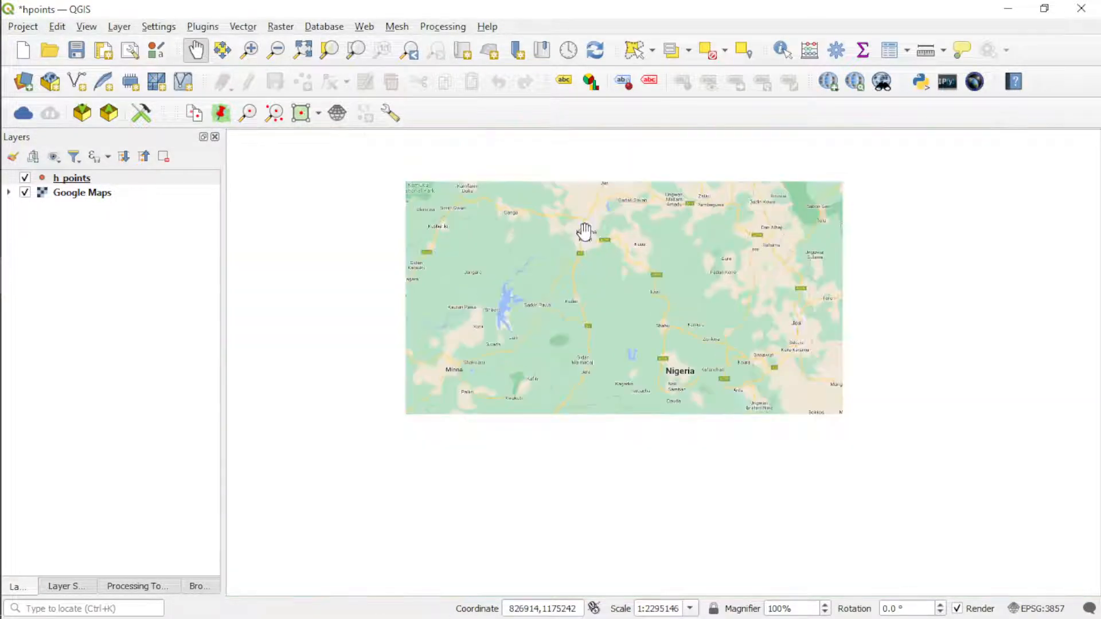
pyautogui.scroll(-1, 525, 320)
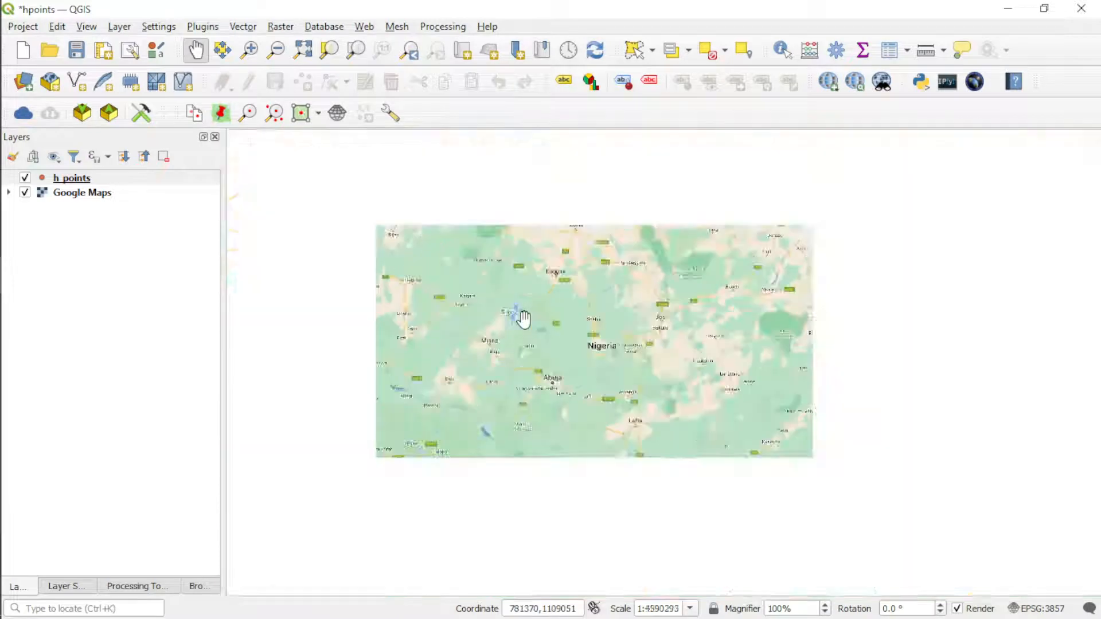
pyautogui.scroll(-1, 524, 319)
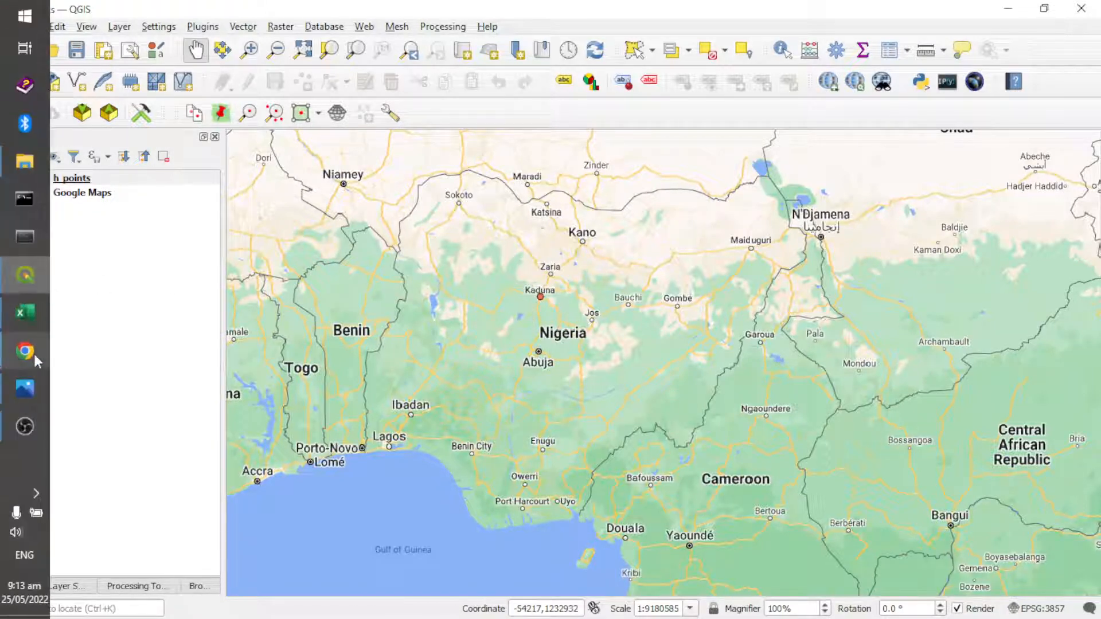
# - Switch to Chrome and examine which UTM zone covers the Kaduna area on the What UTM Zone am I in map
pyautogui.click(33, 352)
pyautogui.click(249, 15)
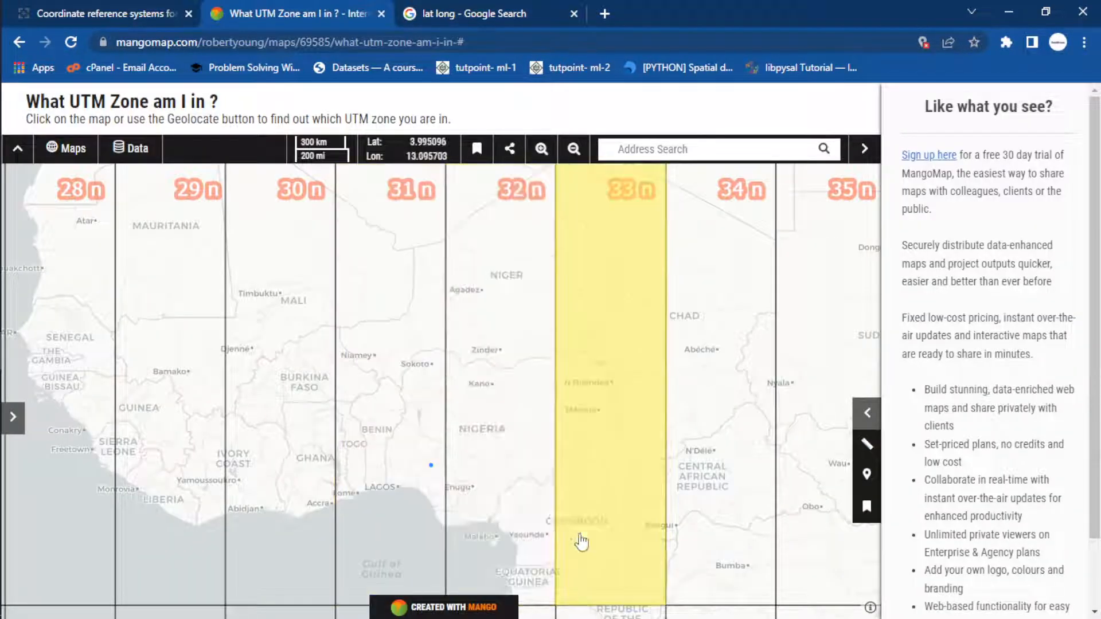
pyautogui.scroll(1, 470, 434)
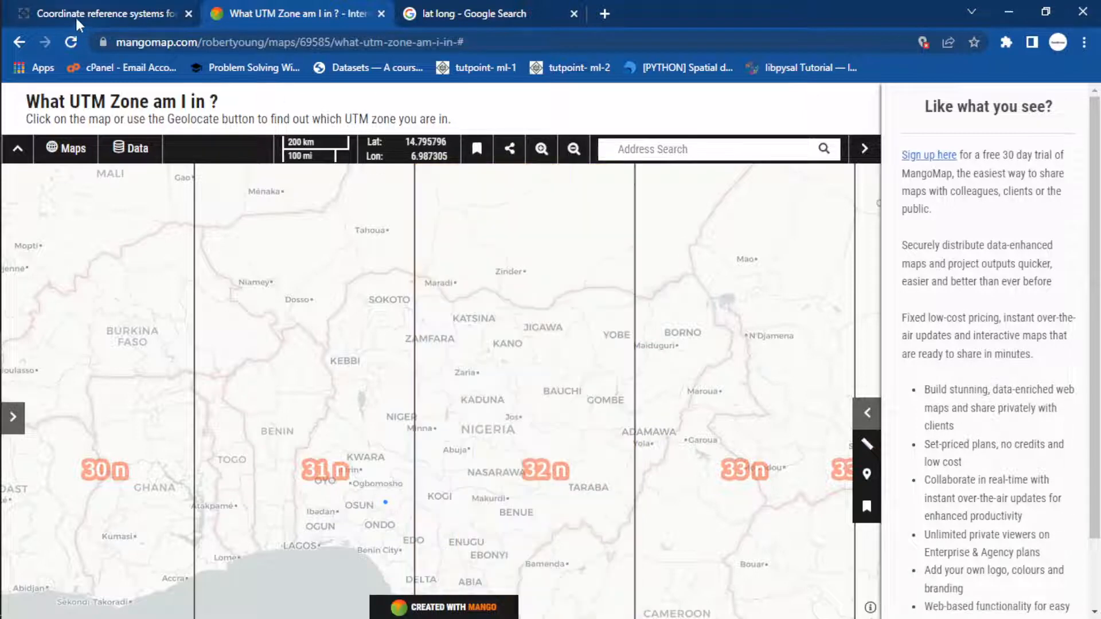
# - Search epsg.io for the coordinate reference systems matching 32n
pyautogui.click(76, 22)
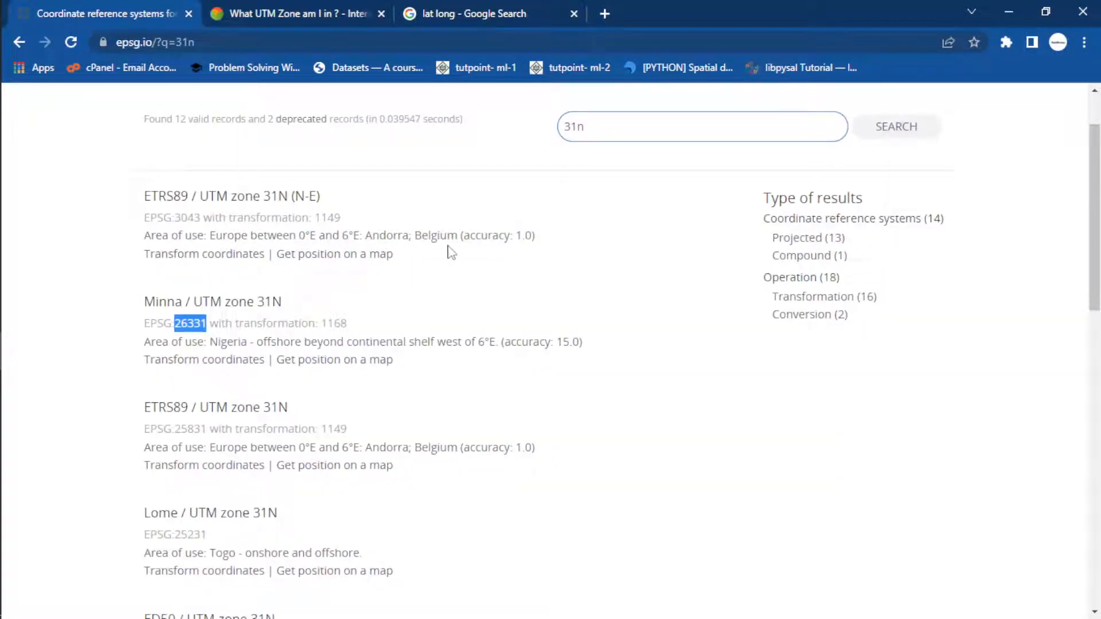
pyautogui.scroll(2, 674, 218)
pyautogui.click(604, 215)
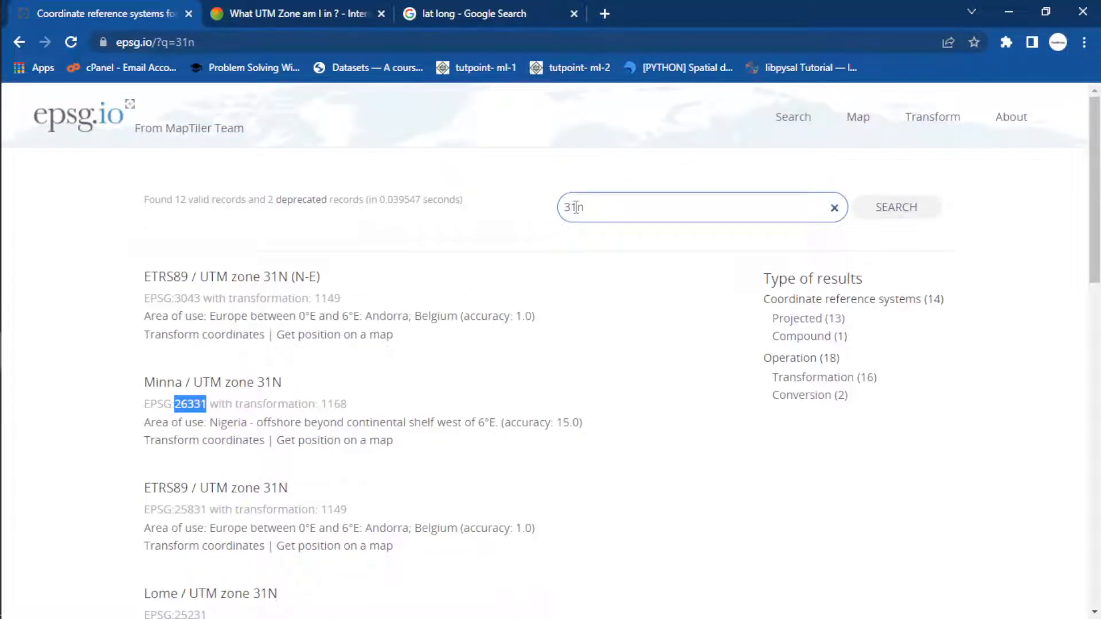
pyautogui.click(576, 207)
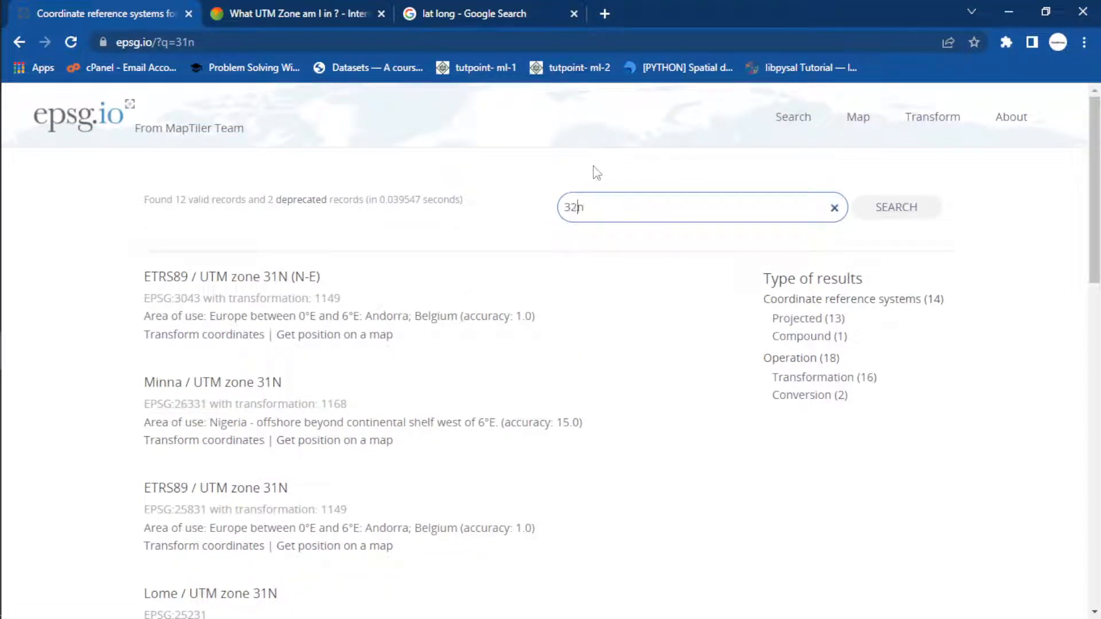
pyautogui.write('2')
pyautogui.press('Return')
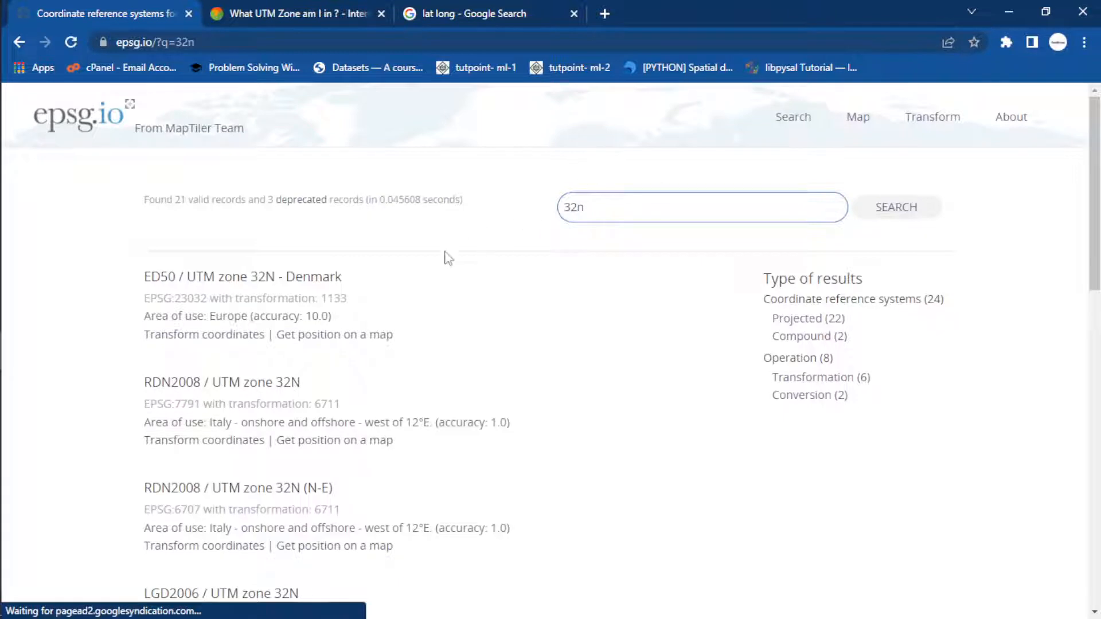
# - Copy the EPSG code 26332 of Minna / UTM zone 32N from the search results, and return to QGIS
pyautogui.scroll(-3, 351, 401)
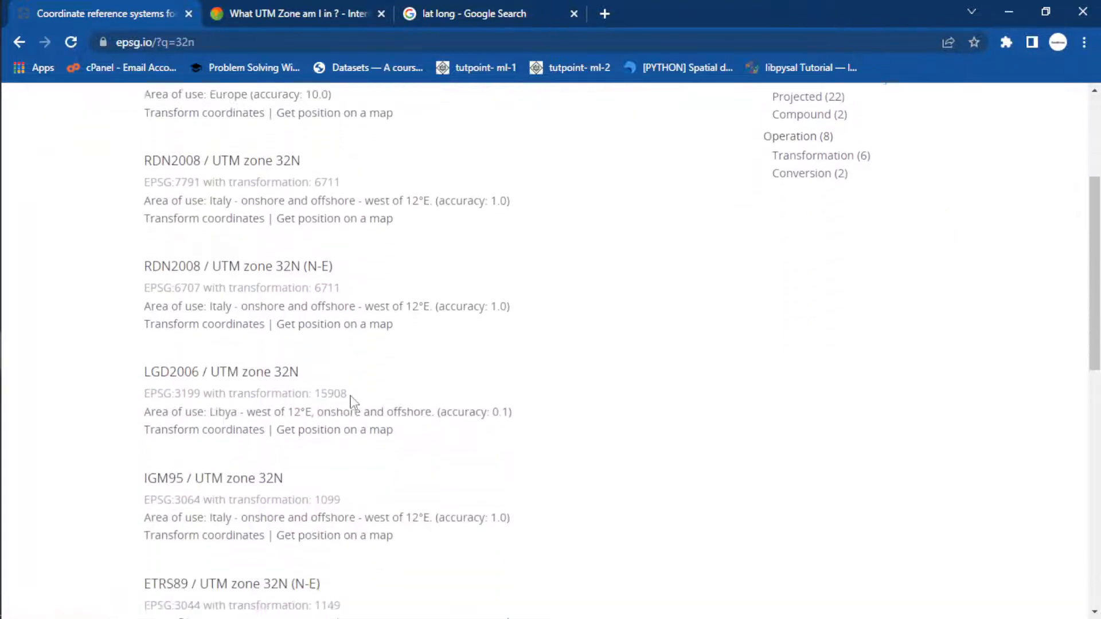
pyautogui.scroll(-9, 352, 402)
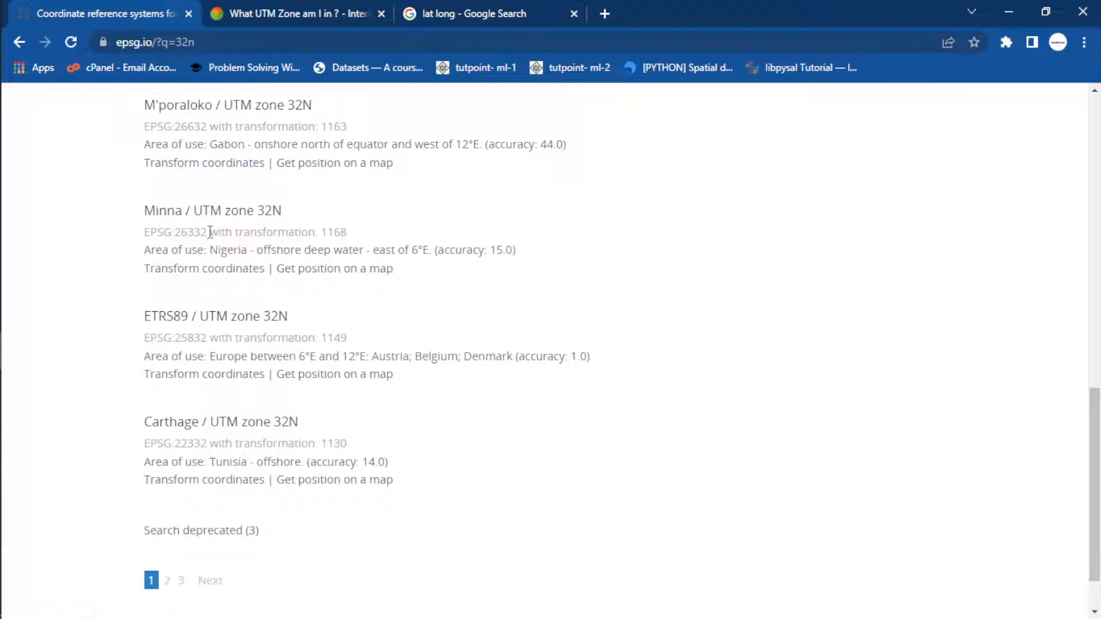
pyautogui.moveTo(210, 231); pyautogui.dragTo(175, 239)
pyautogui.scroll(8, 422, 291)
pyautogui.scroll(6, 423, 287)
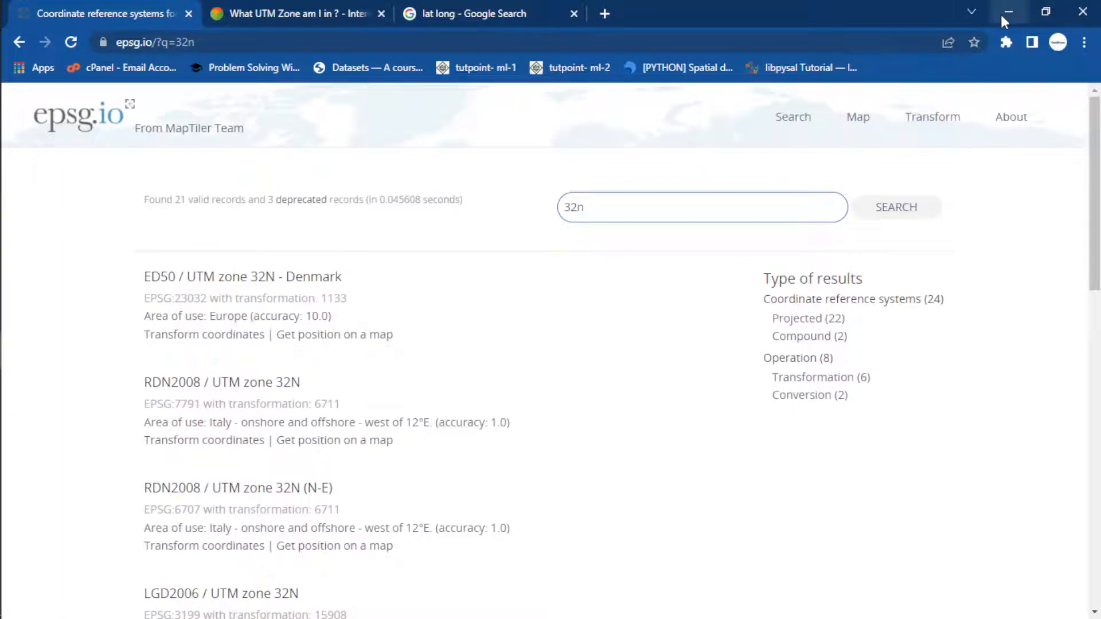
pyautogui.click(1008, 12)
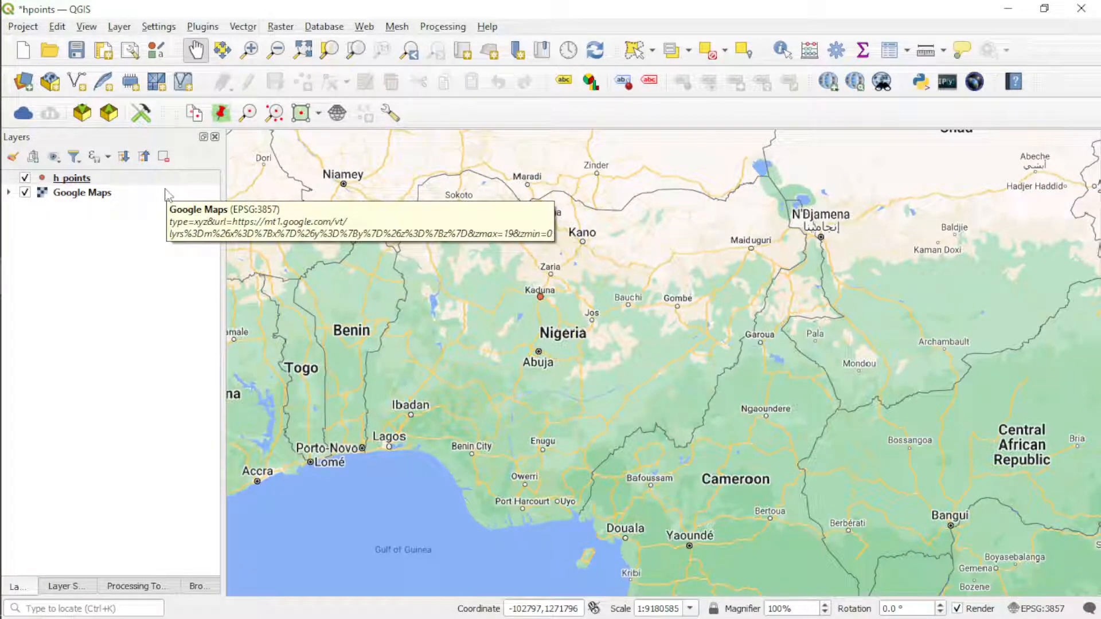
# - Check the h_points layer's CRS options and the source coordinates of h_points.csv in Excel, and return to QGIS
pyautogui.click(69, 182)
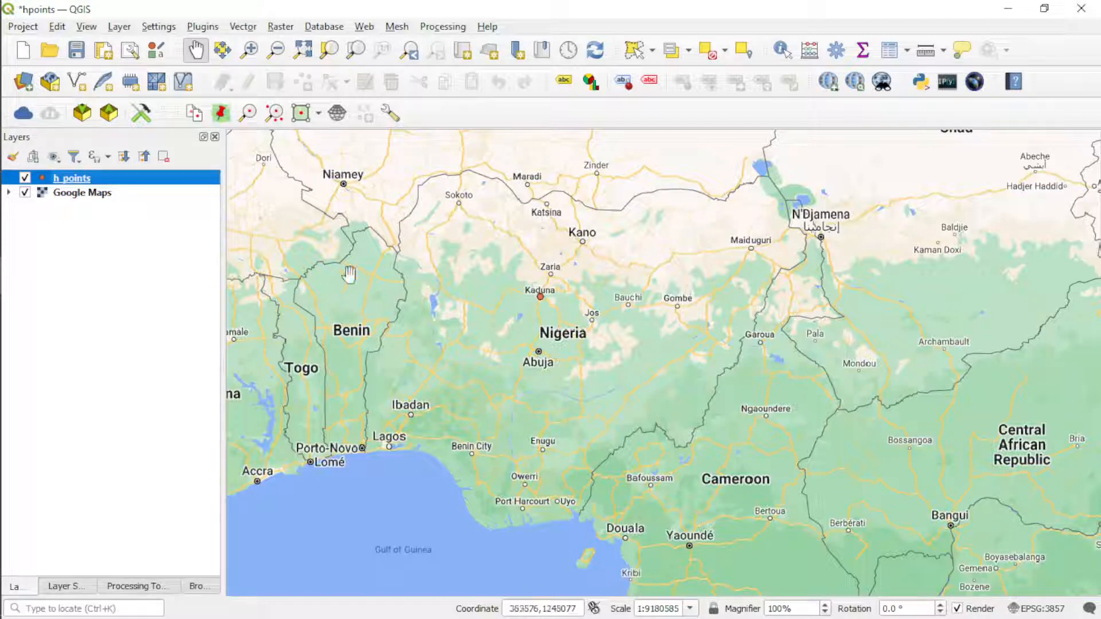
pyautogui.rightClick(79, 182)
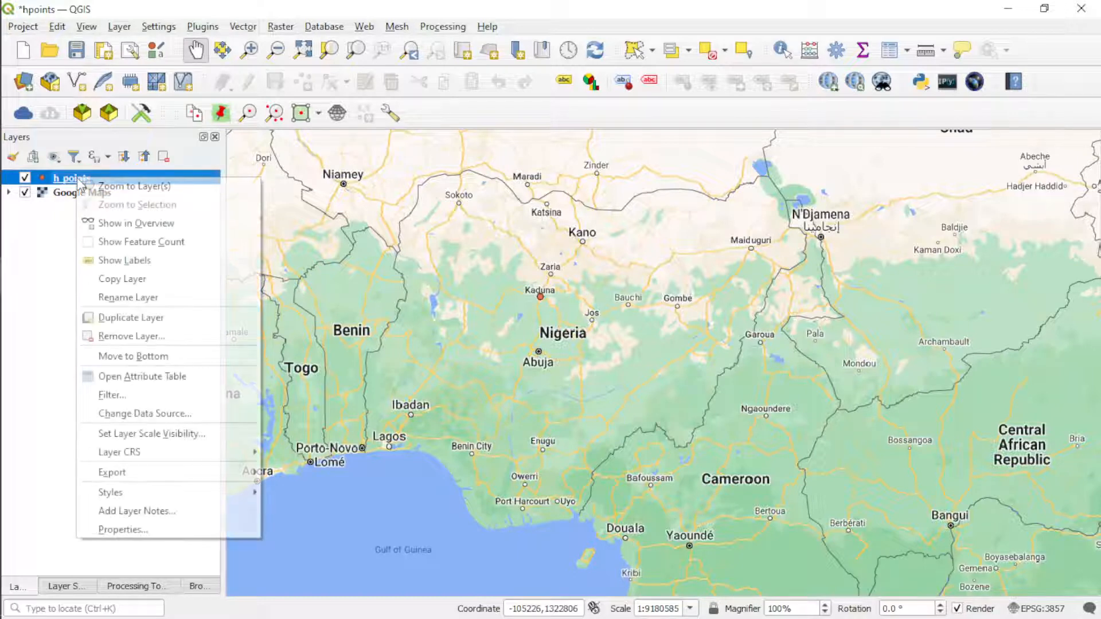
pyautogui.moveTo(251, 476)
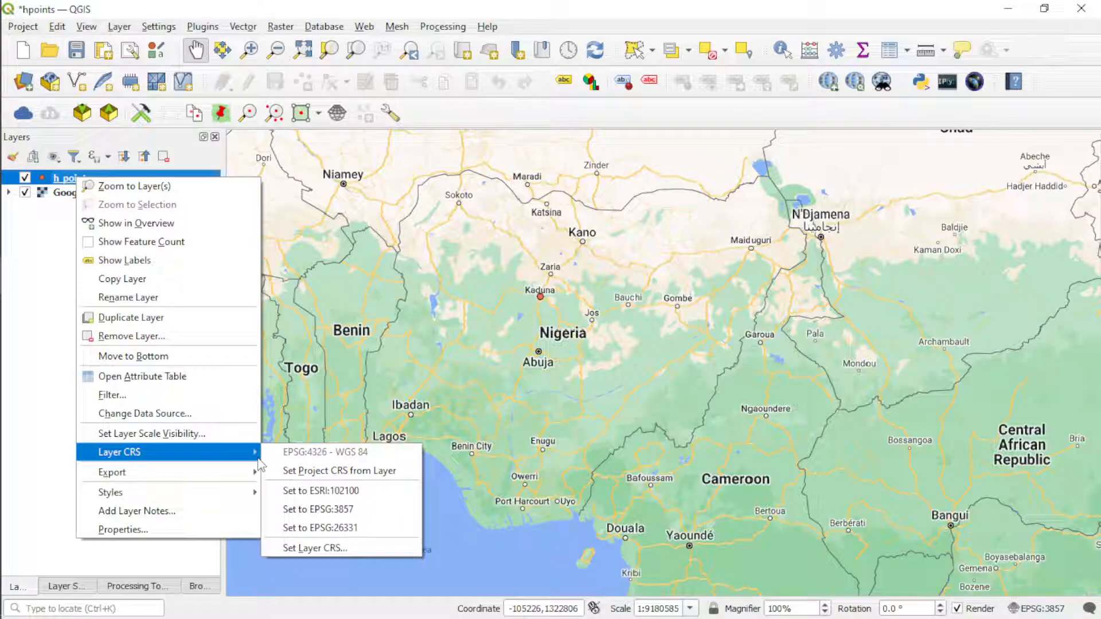
pyautogui.moveTo(1, 387)
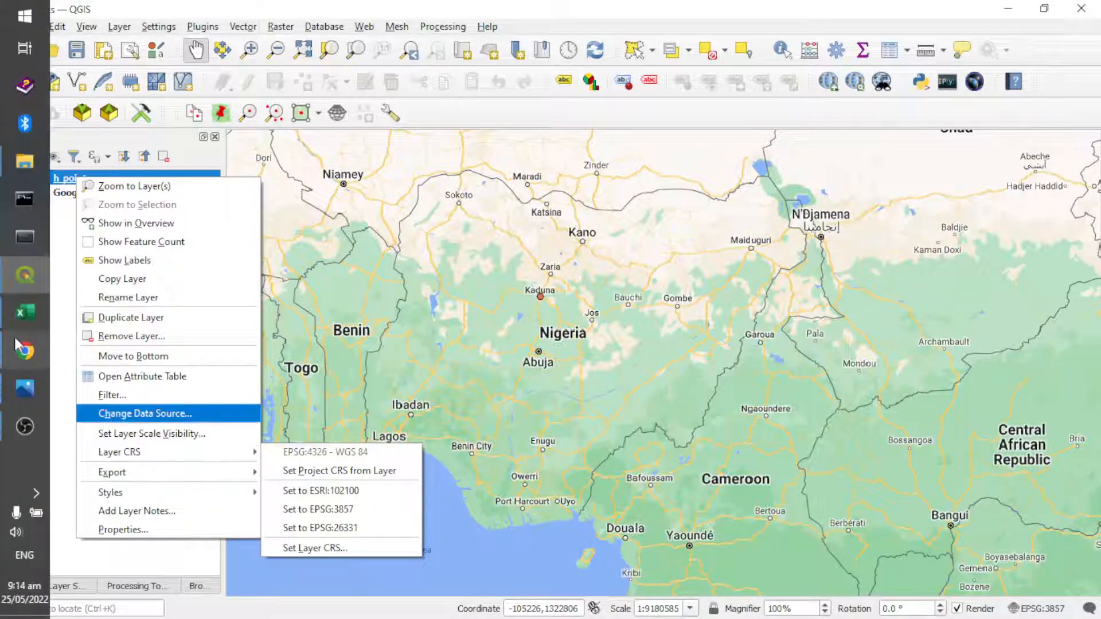
pyautogui.click(19, 326)
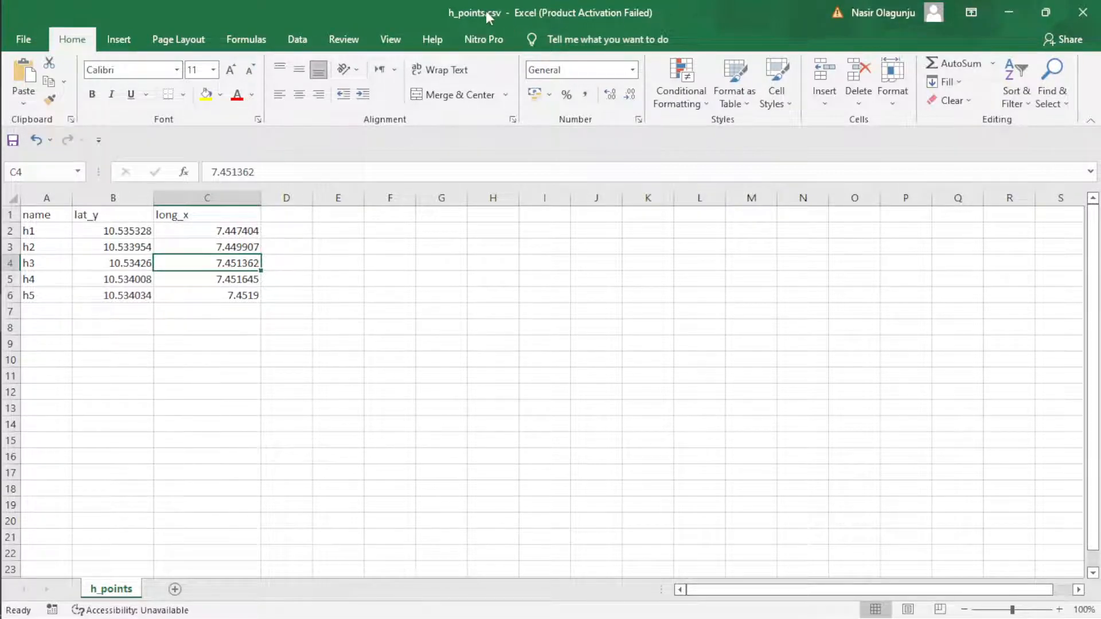
pyautogui.click(1008, 12)
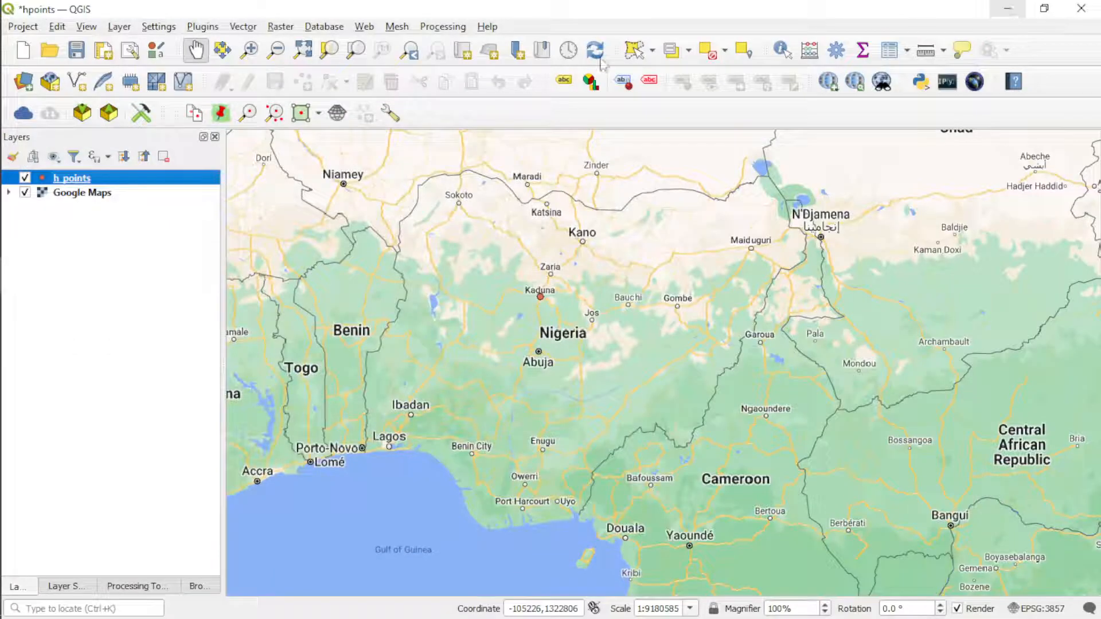
# - Start exporting the h_points features as a Comma Separated Value file named h_points_utm.csv on the Desktop
pyautogui.rightClick(99, 185)
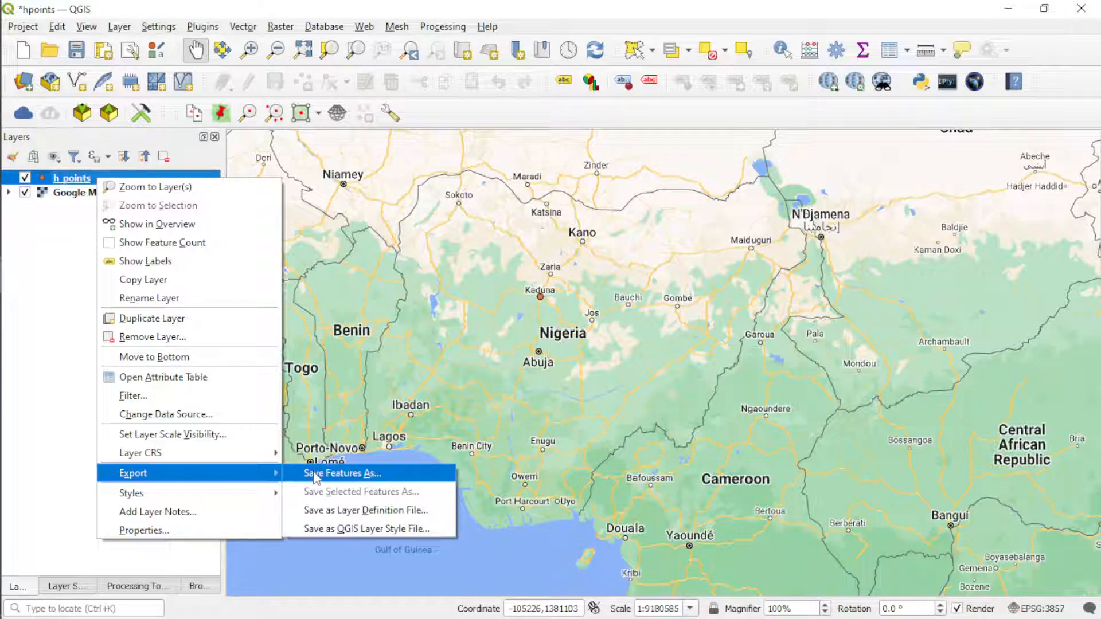
pyautogui.click(315, 475)
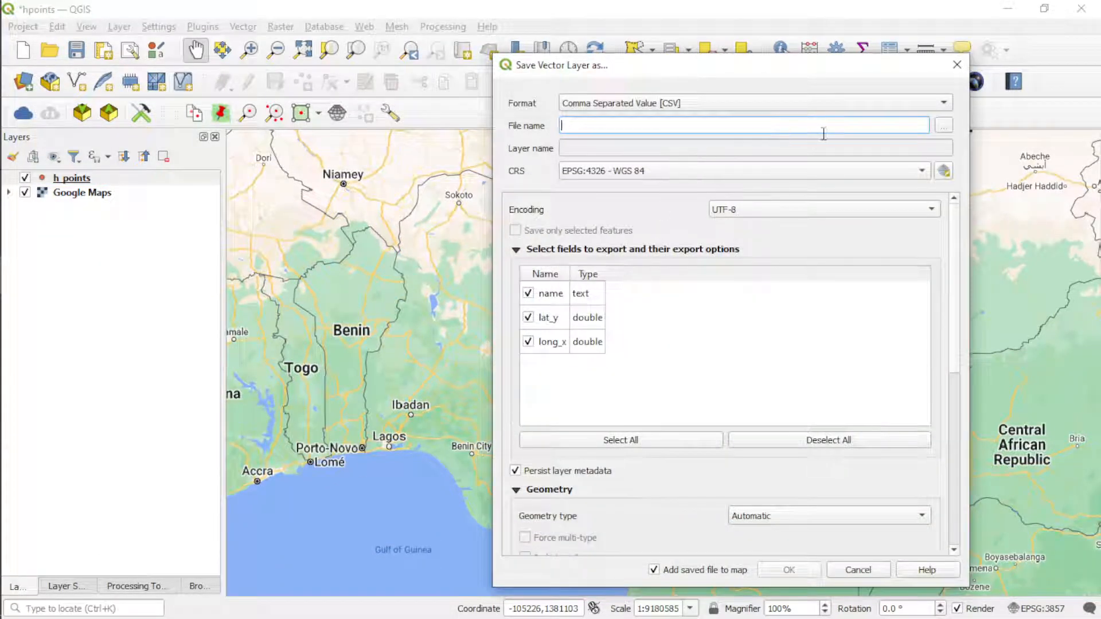
pyautogui.click(944, 127)
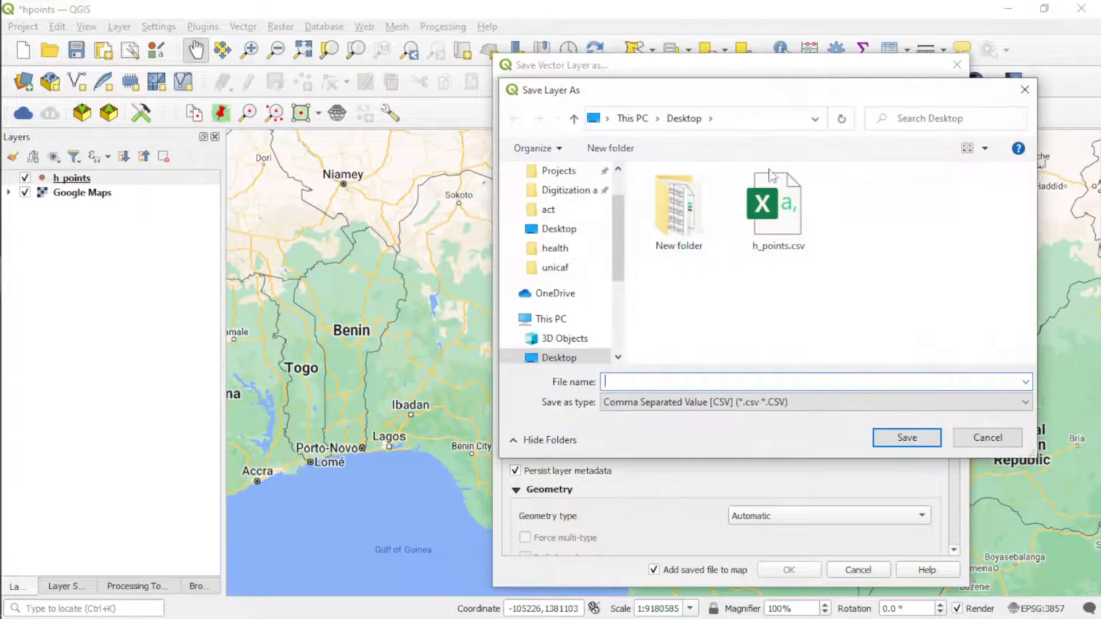
pyautogui.click(552, 230)
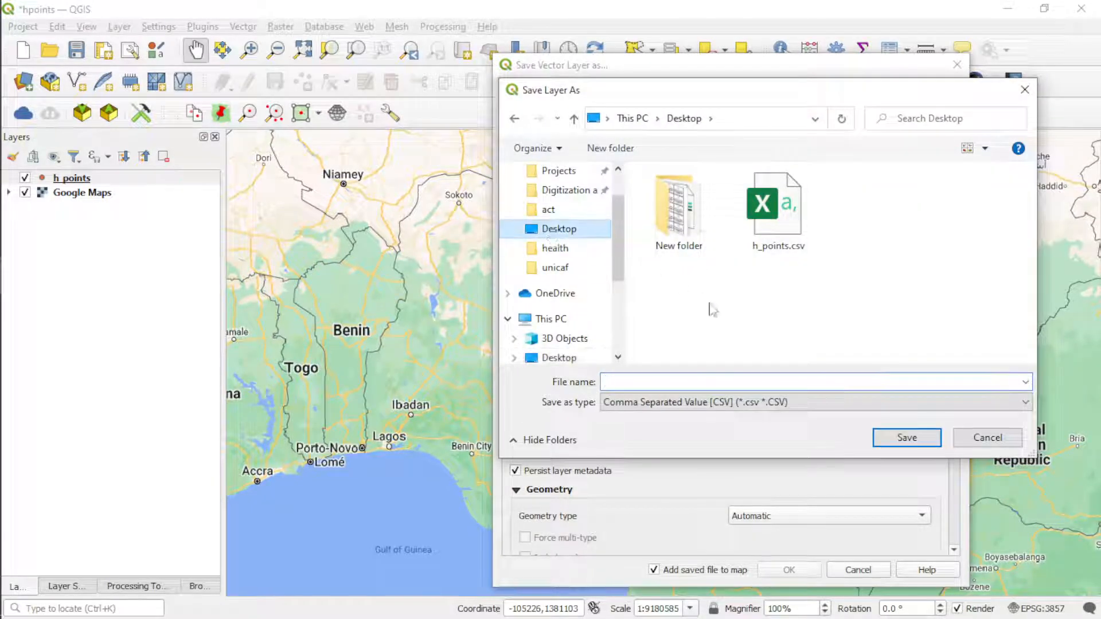
pyautogui.click(772, 252)
pyautogui.click(642, 382)
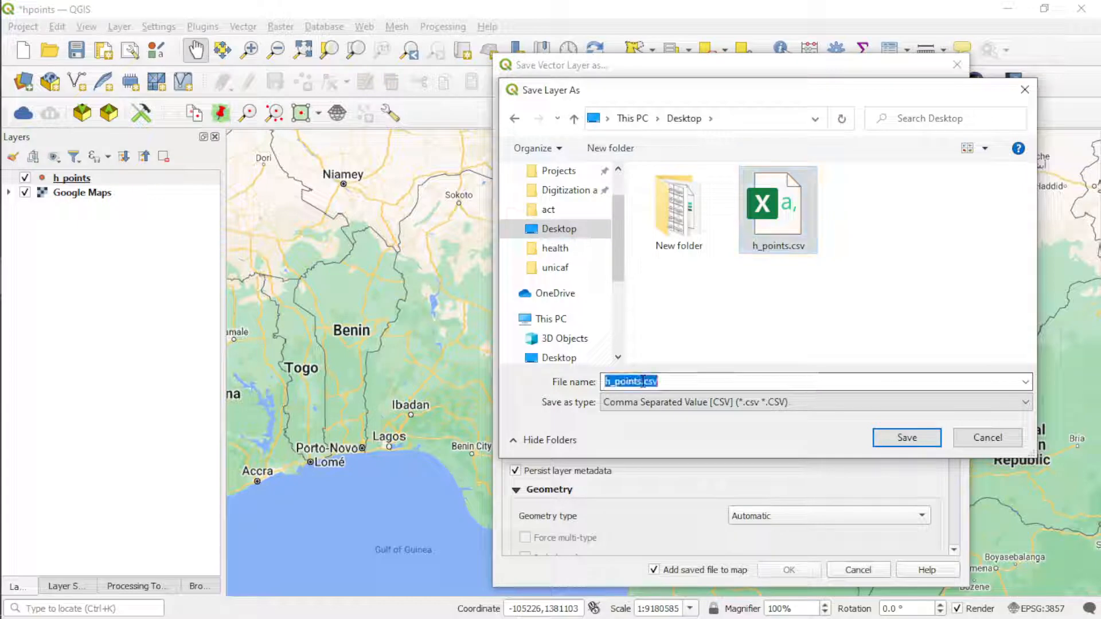
pyautogui.click(641, 381)
pyautogui.write('_utm')
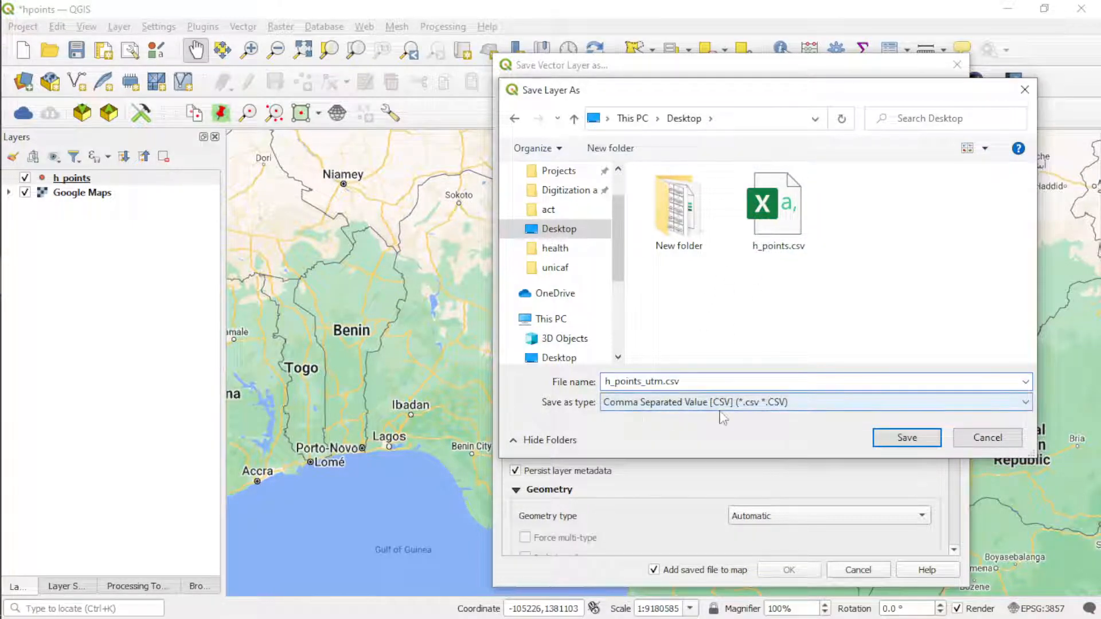
pyautogui.click(905, 438)
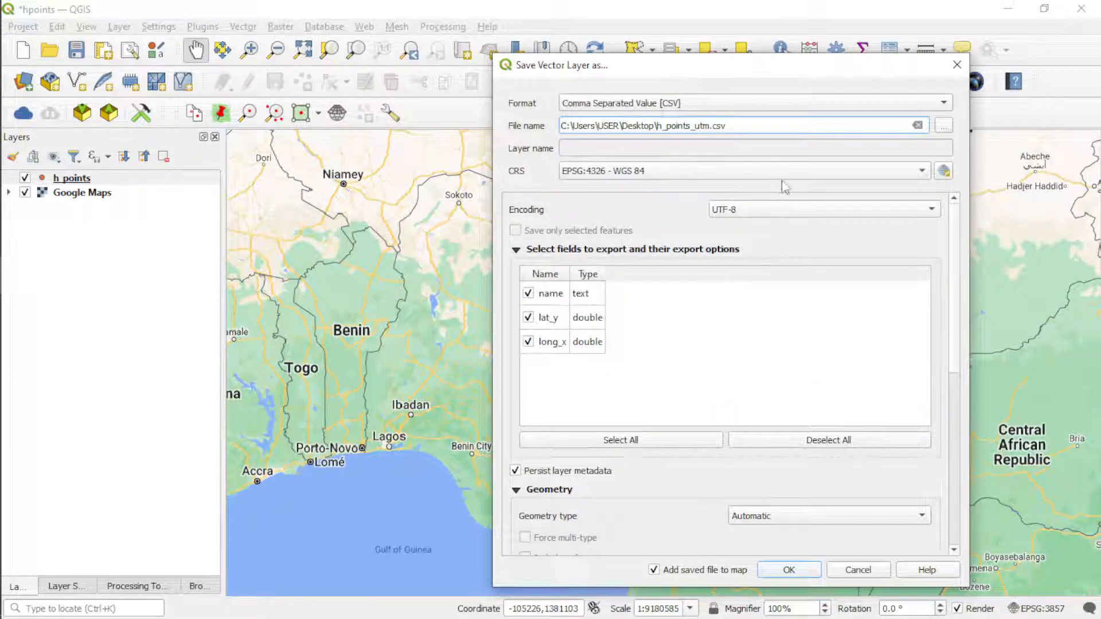
# - Open the CRS selection for the export and filter the coordinate reference systems by the copied code 26332
pyautogui.click(944, 171)
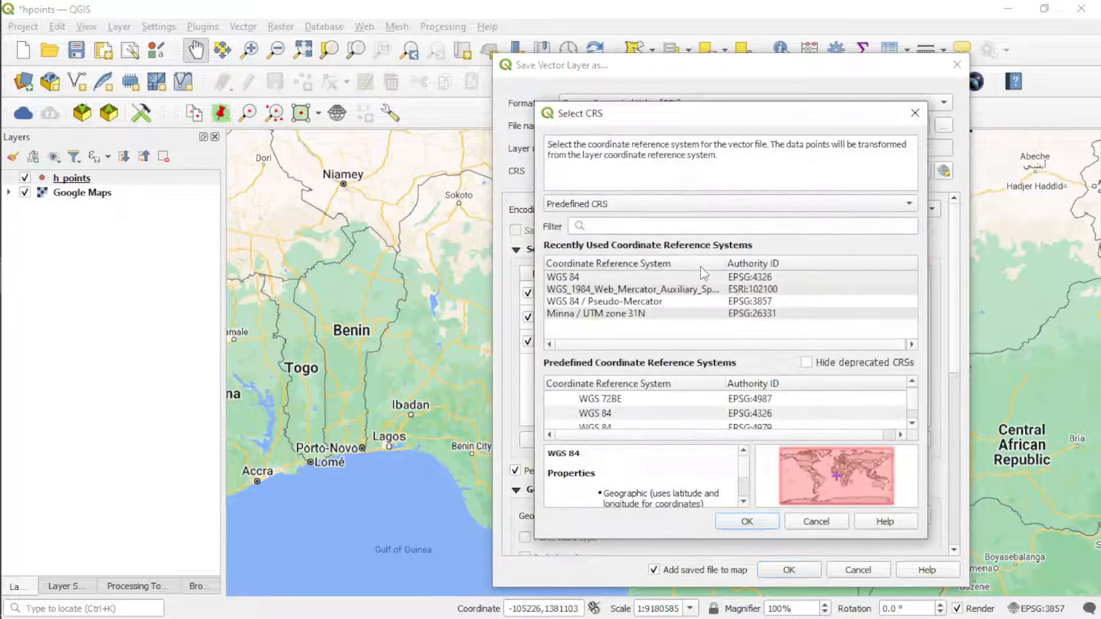
pyautogui.click(626, 229)
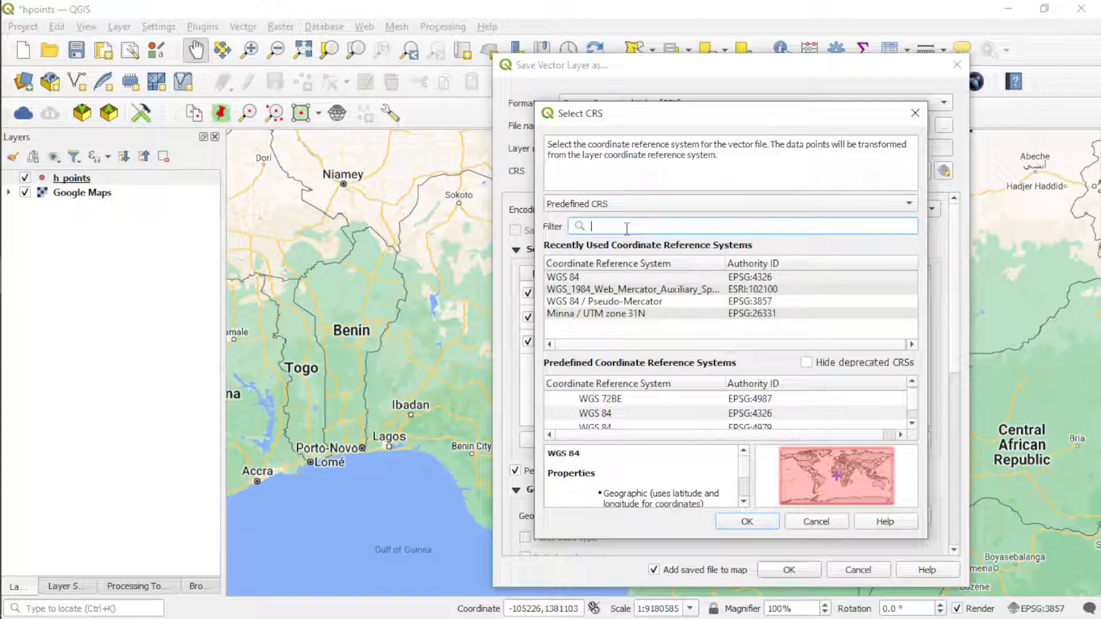
pyautogui.rightClick(627, 228)
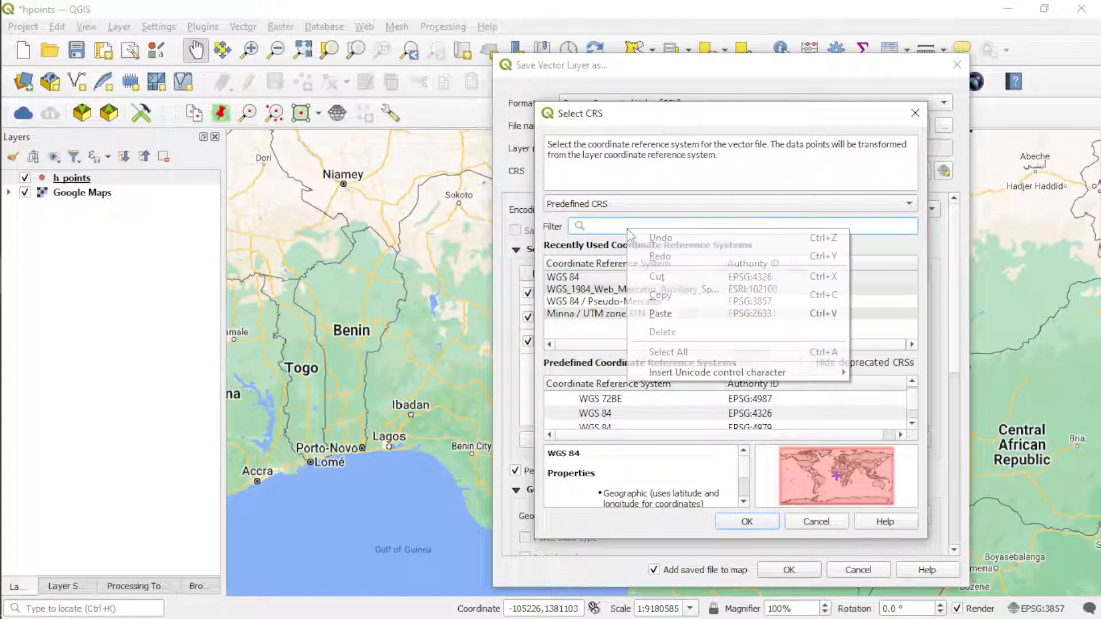
pyautogui.click(659, 313)
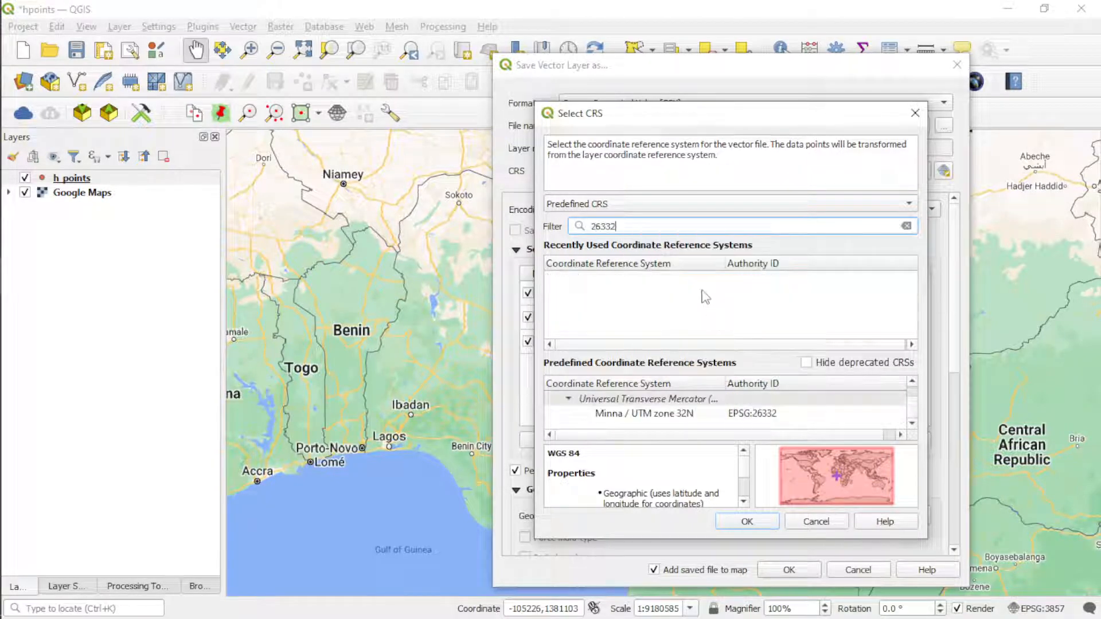
# - Verify the code against the epsg.io results in Chrome, and set the QGIS export CRS to EPSG:26332 - Minna / UTM zone 32N
pyautogui.click(24, 351)
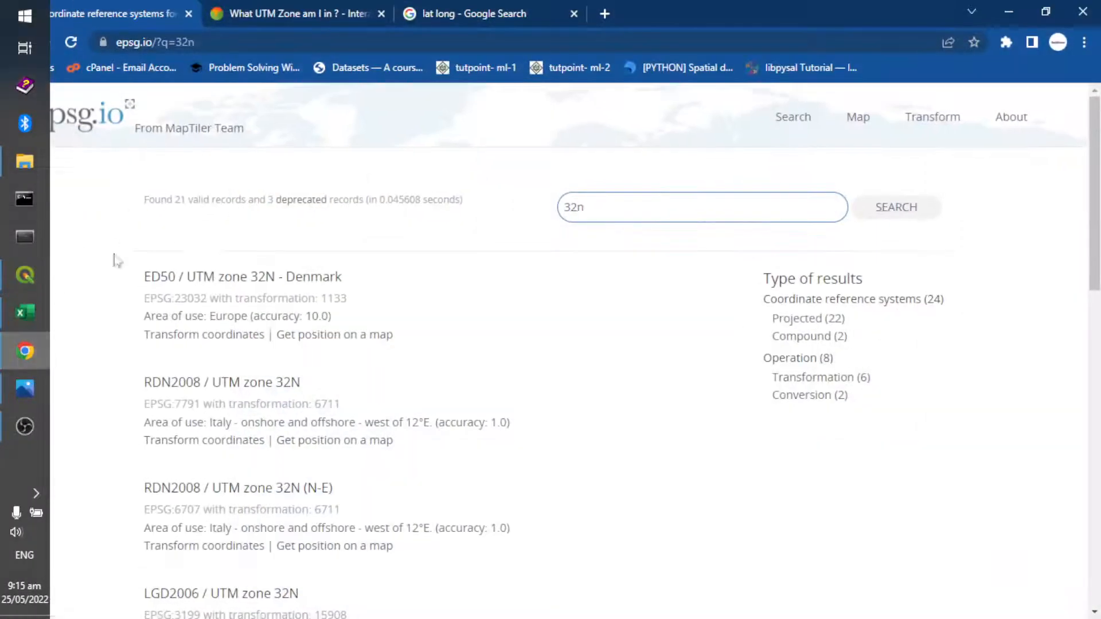
pyautogui.scroll(-5, 172, 447)
pyautogui.scroll(-8, 188, 450)
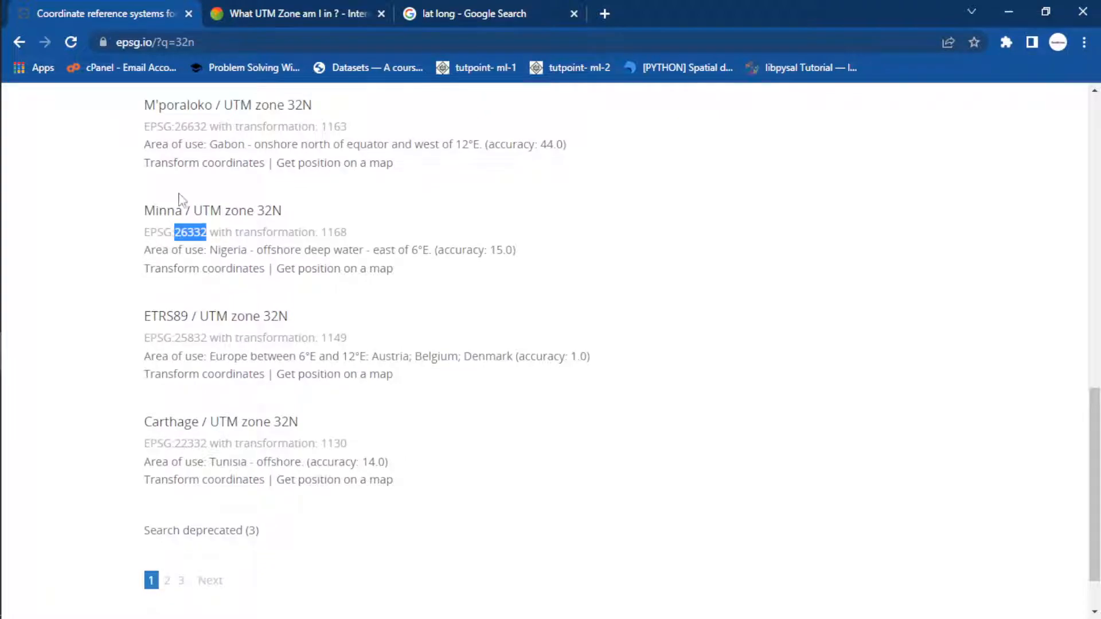
pyautogui.click(1022, 13)
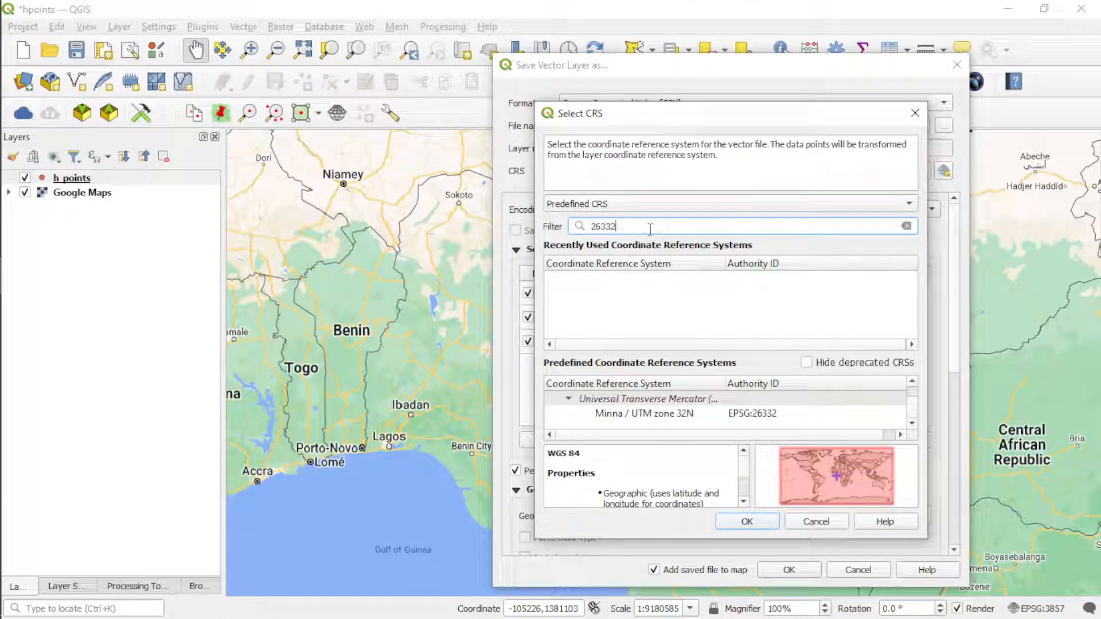
pyautogui.click(672, 418)
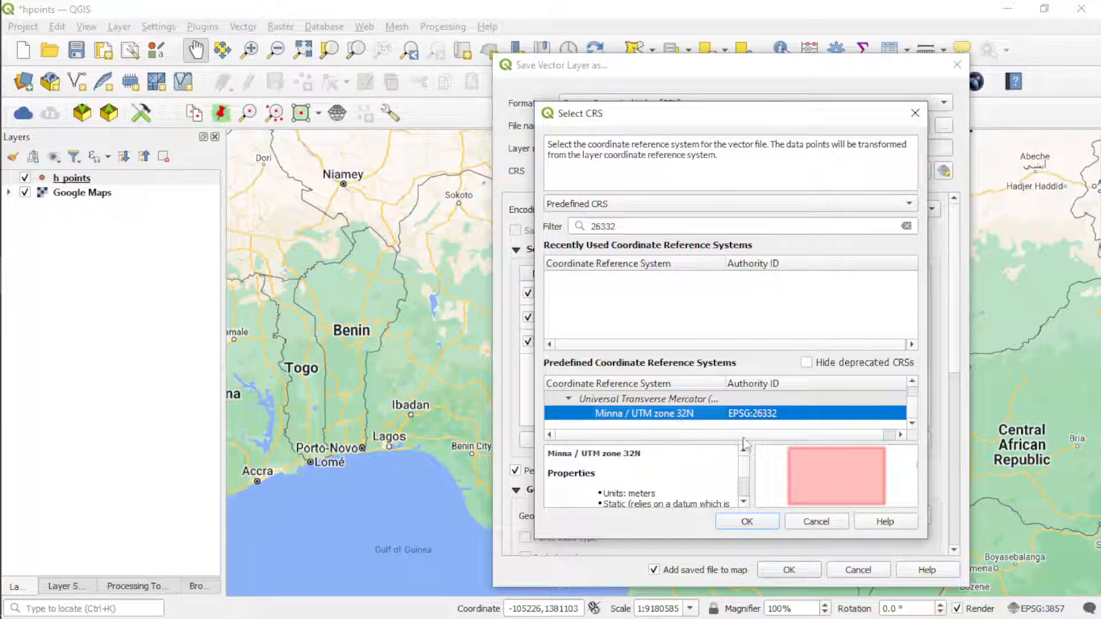
pyautogui.click(772, 526)
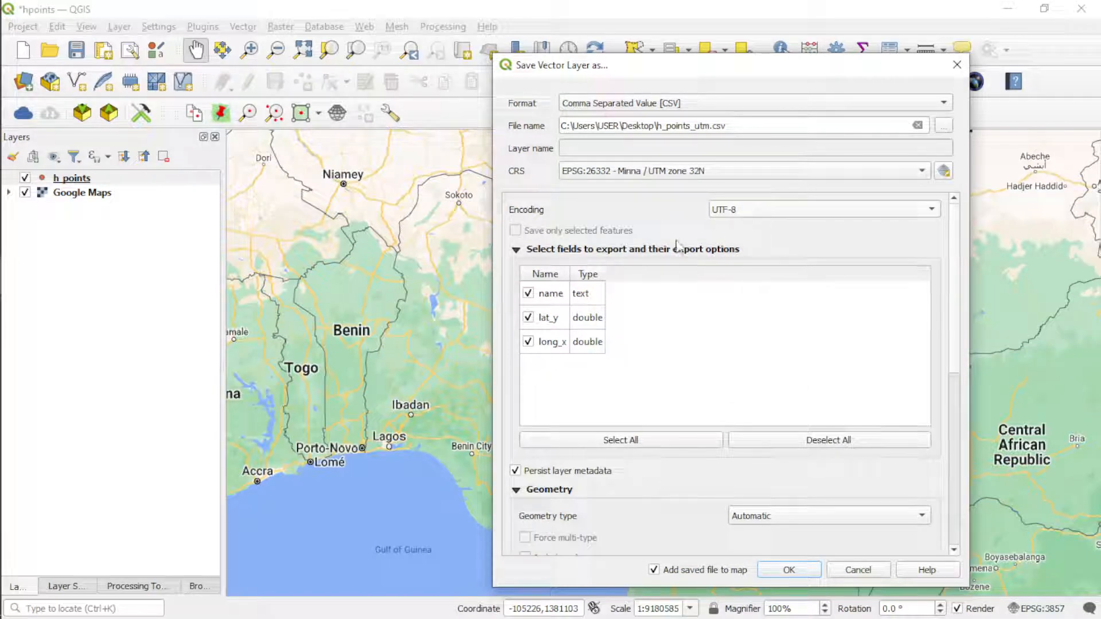
# - Review the export's geometry options and compare them with the lat_y and long_x columns of h_points.csv in Excel
pyautogui.moveTo(956, 282); pyautogui.dragTo(939, 419)
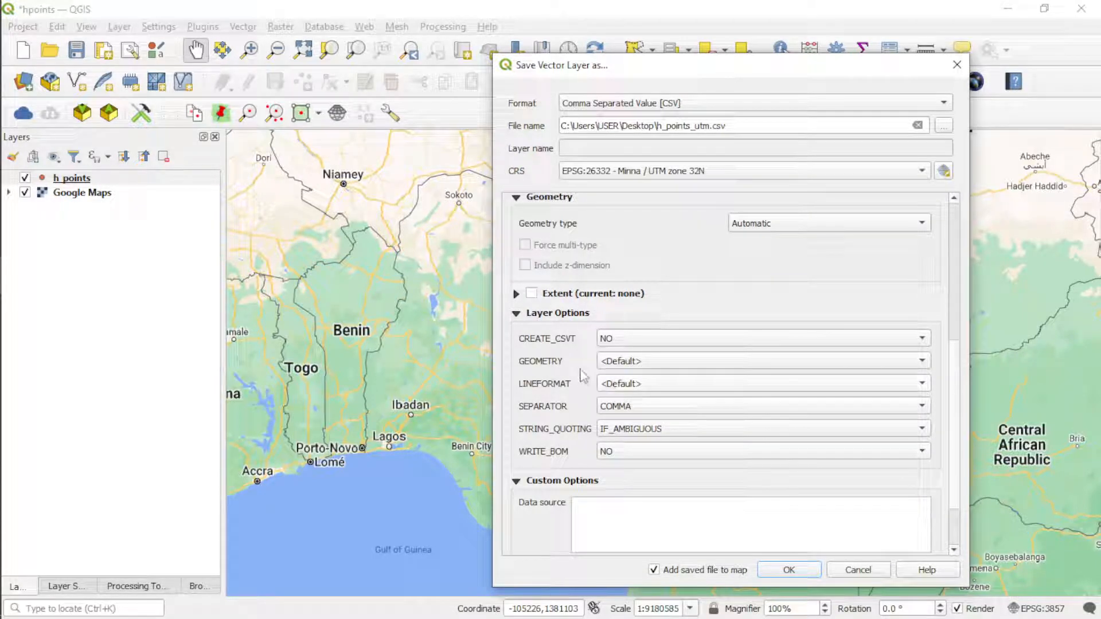
pyautogui.click(637, 366)
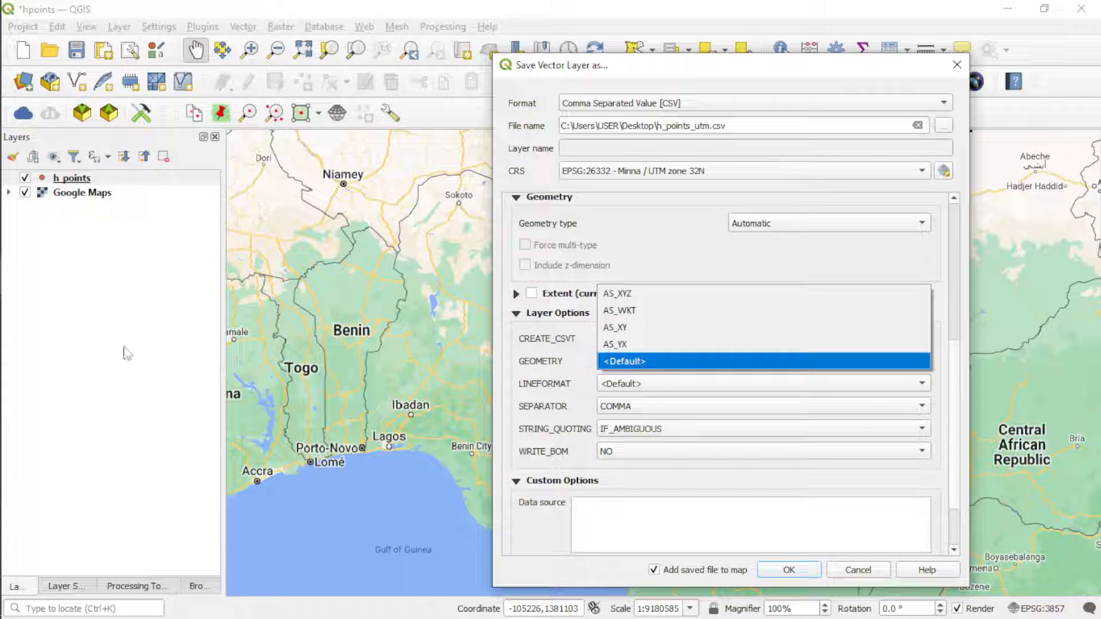
pyautogui.click(16, 317)
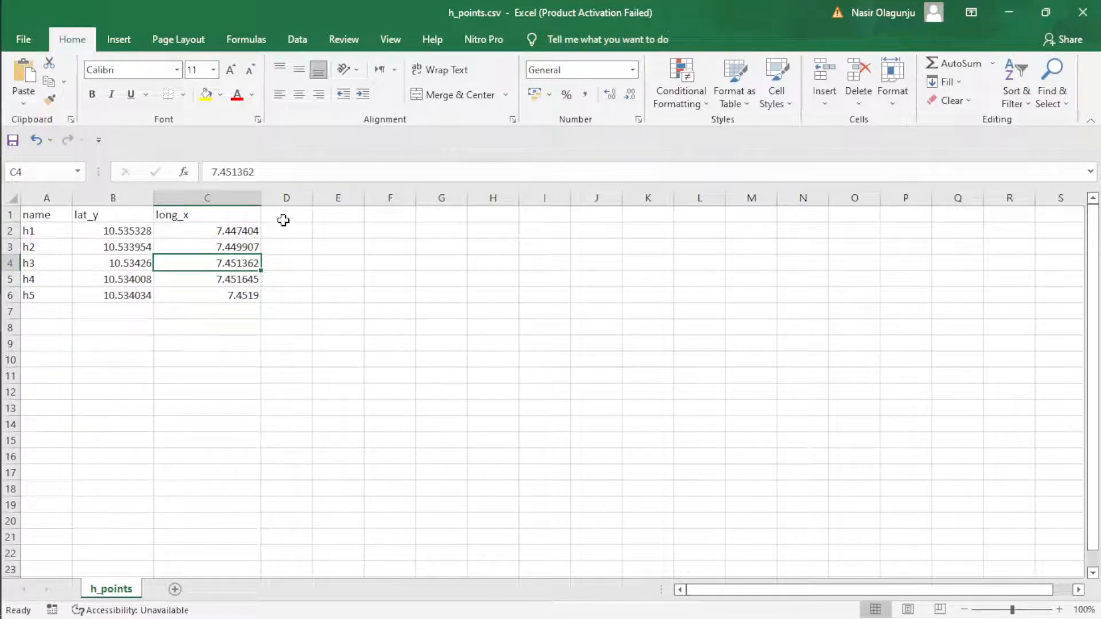
pyautogui.moveTo(275, 217)
pyautogui.mouseDown()
pyautogui.moveTo(377, 214)
pyautogui.moveTo(290, 219)
pyautogui.mouseUp()
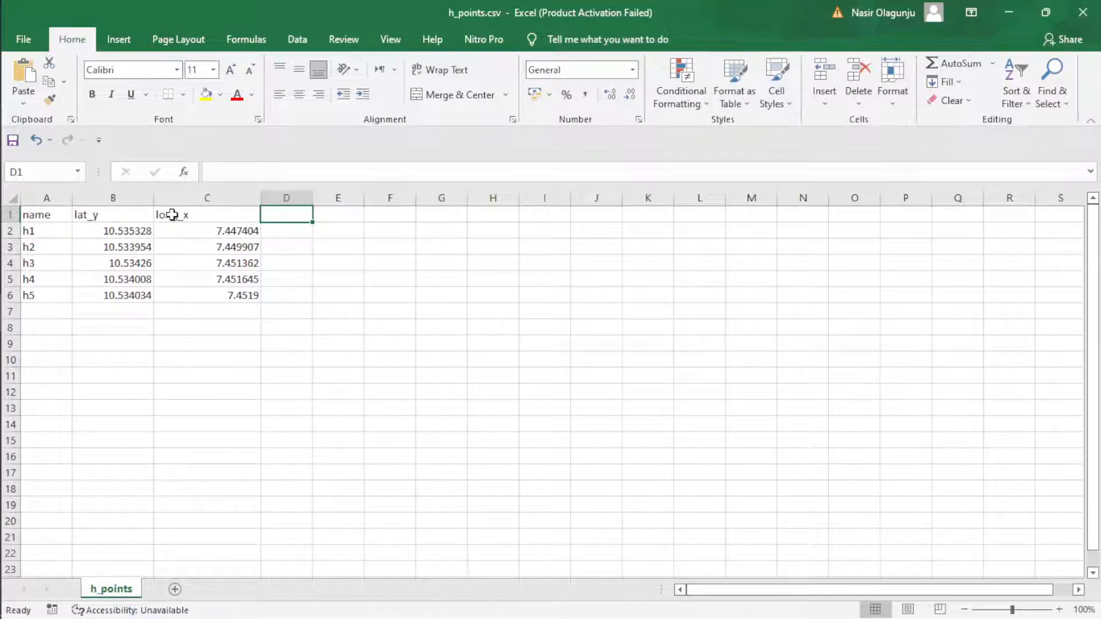
pyautogui.click(202, 217)
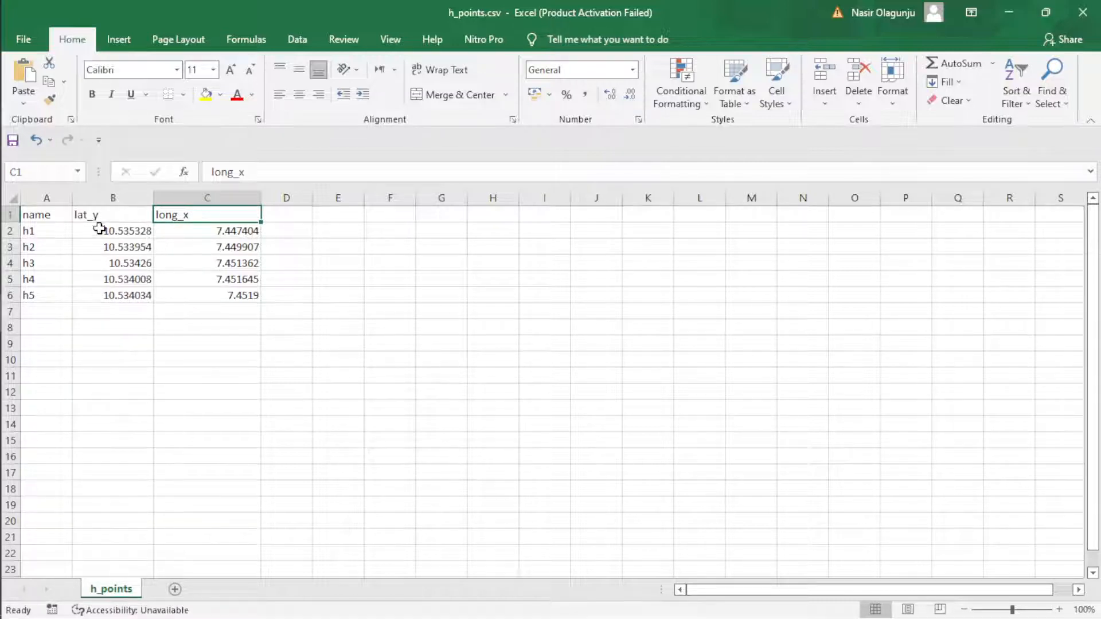
# - Enter northing in cell C11 and easting in cell D11 of the h_points sheet, and return to QGIS
pyautogui.click(229, 377)
pyautogui.write('northing')
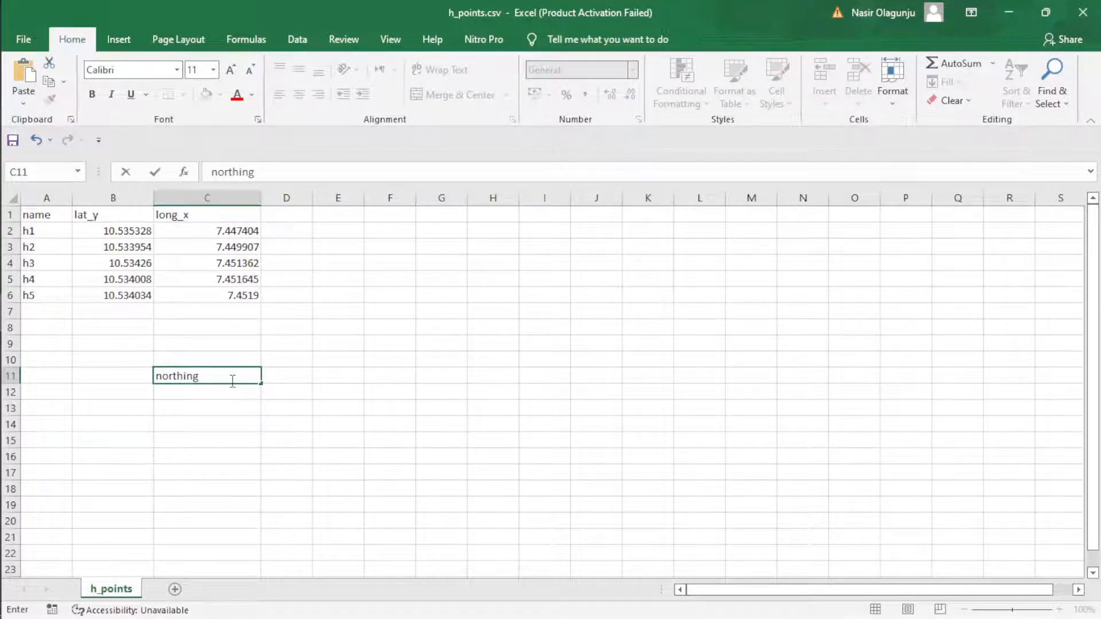
pyautogui.press('Tab')
pyautogui.write('ea')
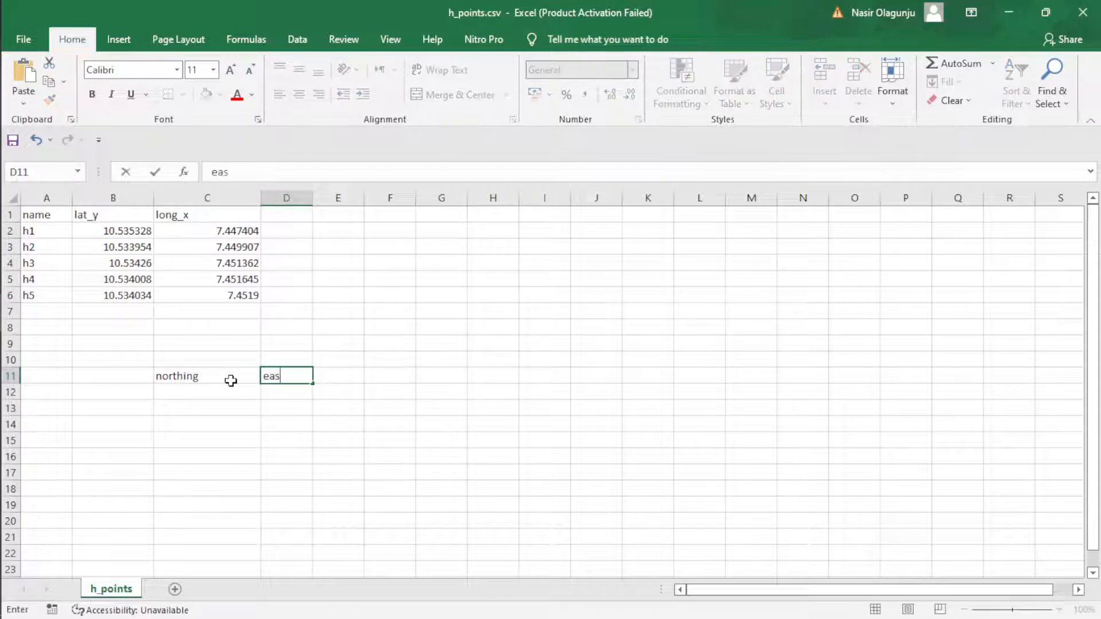
pyautogui.write('sting')
pyautogui.click(228, 361)
pyautogui.click(233, 383)
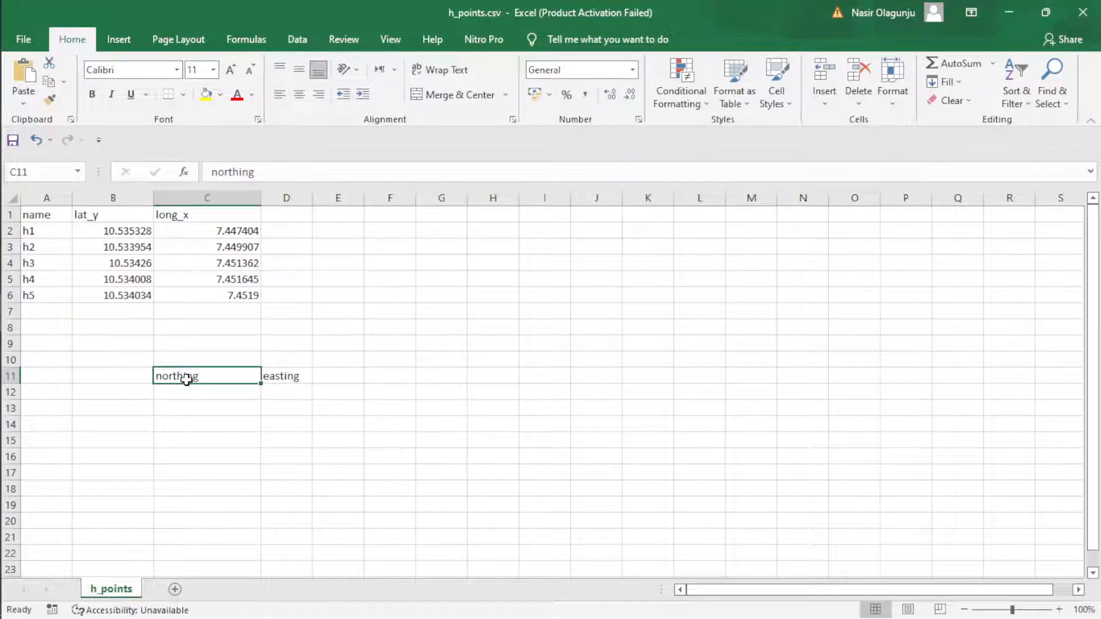
pyautogui.click(287, 383)
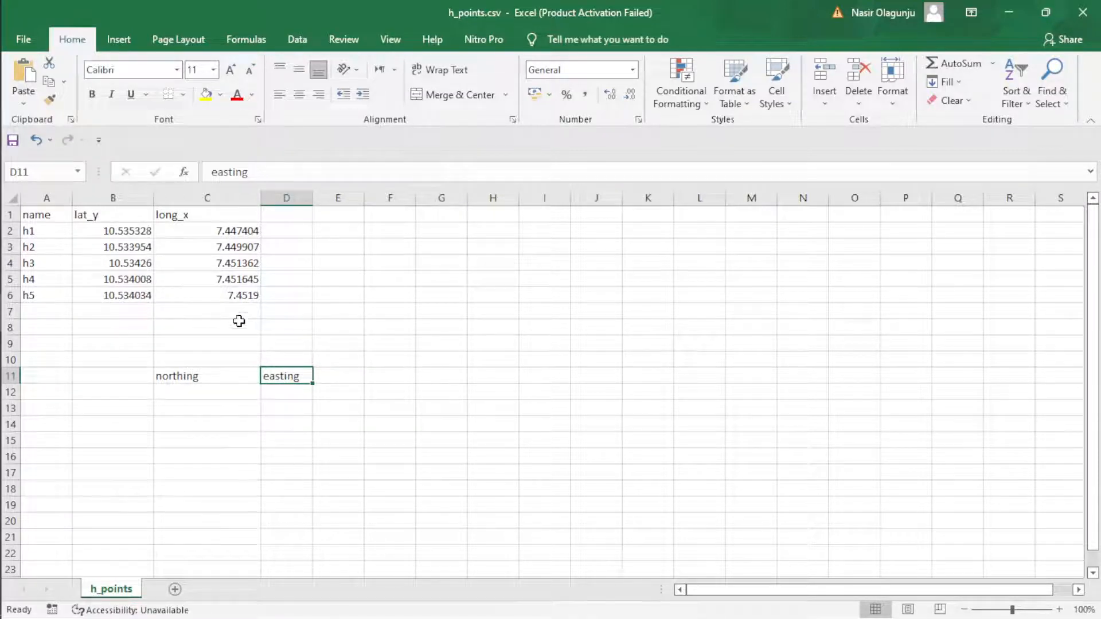
pyautogui.click(184, 376)
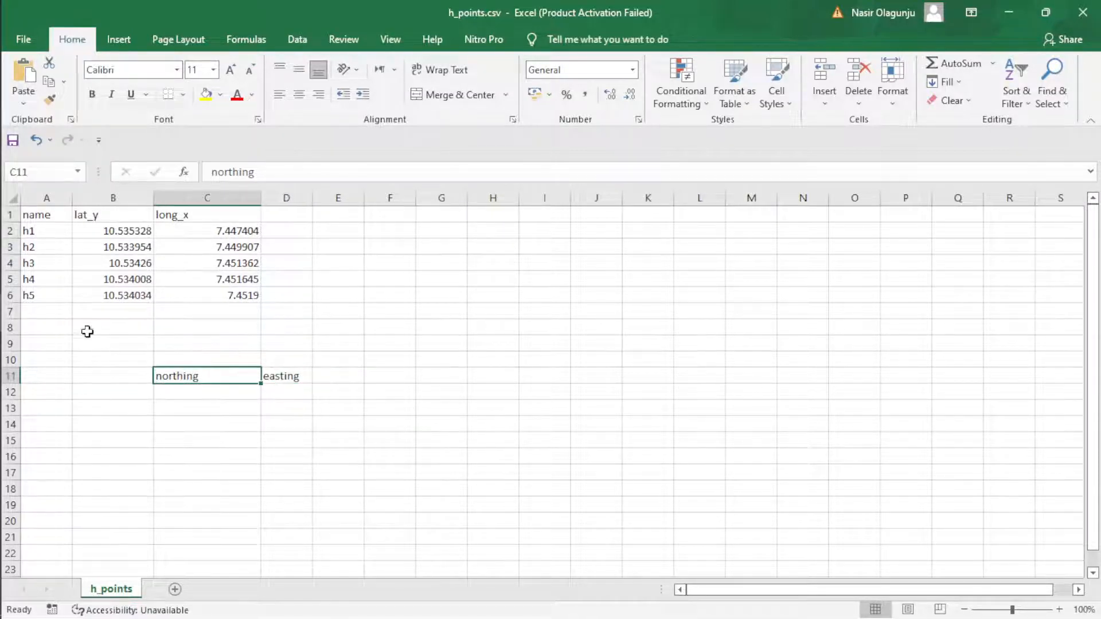
pyautogui.click(1009, 10)
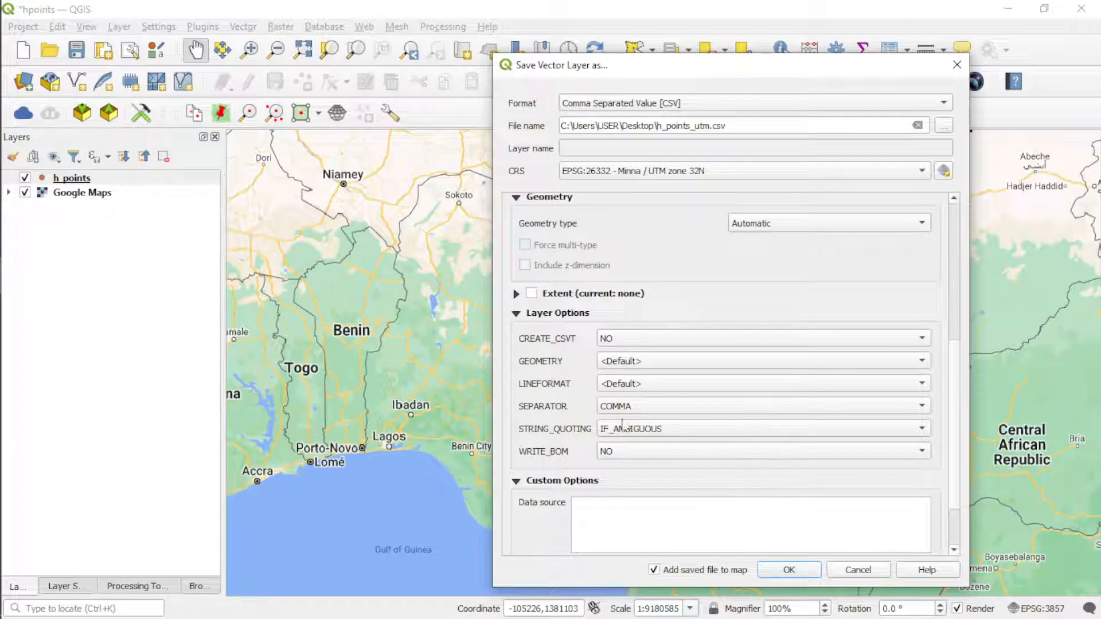
# - Set the export's GEOMETRY layer option to AS_XY, and check the h_points sheet in Excel before returning to QGIS
pyautogui.click(638, 361)
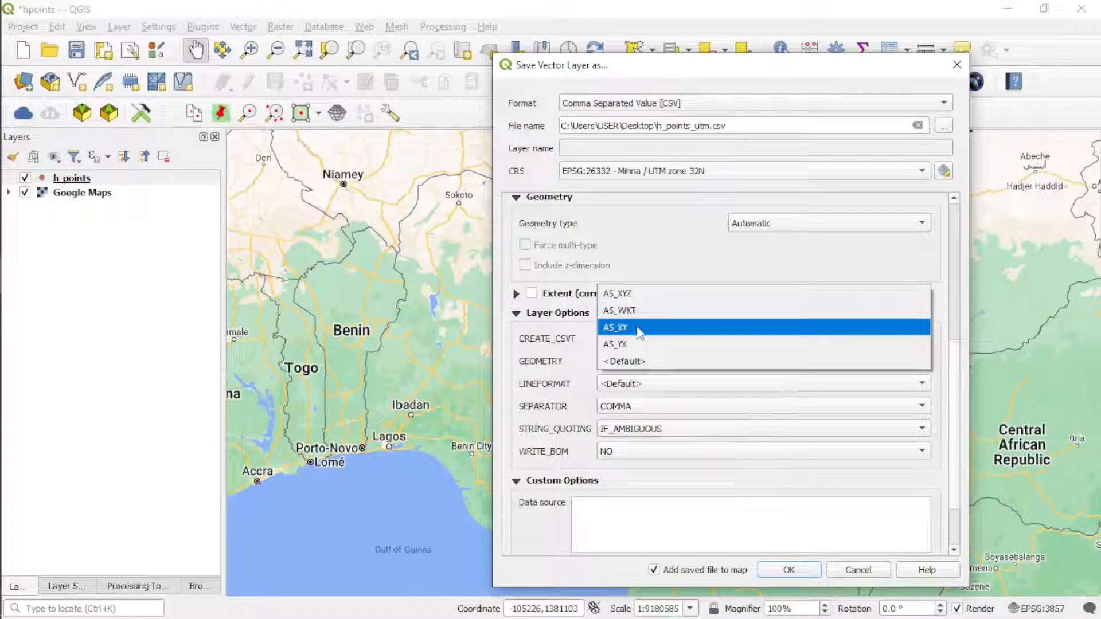
pyautogui.click(625, 334)
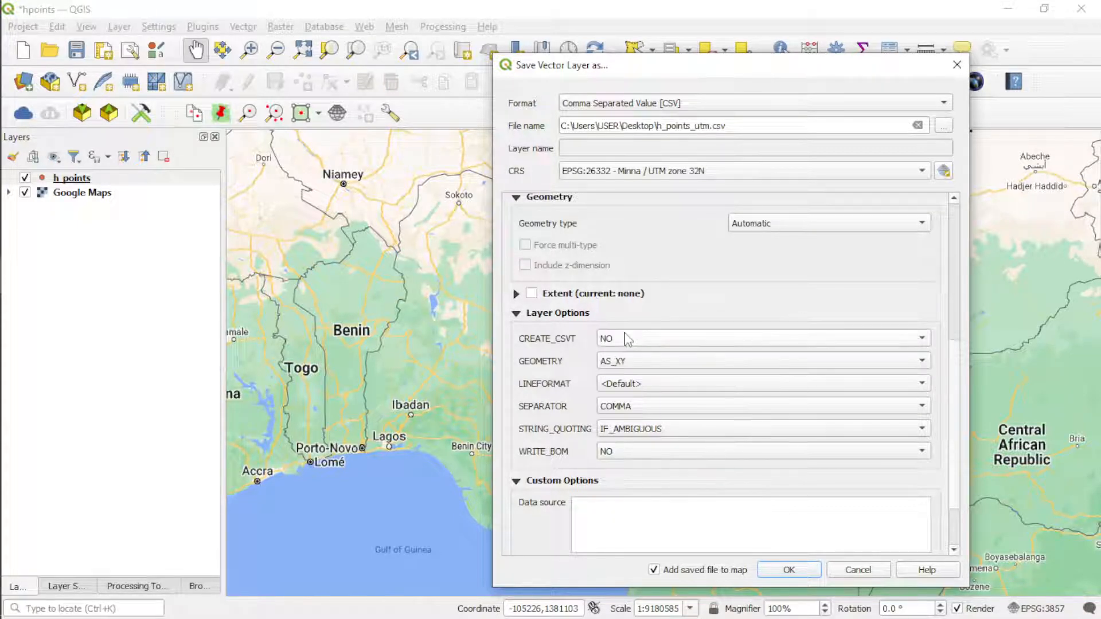
pyautogui.moveTo(3, 333)
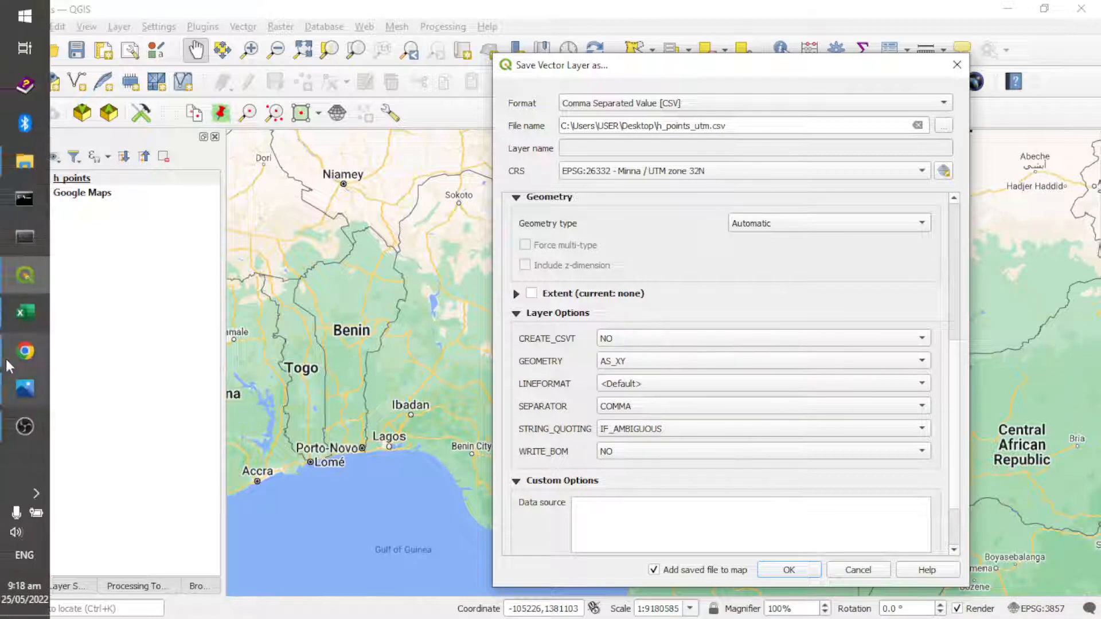
pyautogui.click(23, 315)
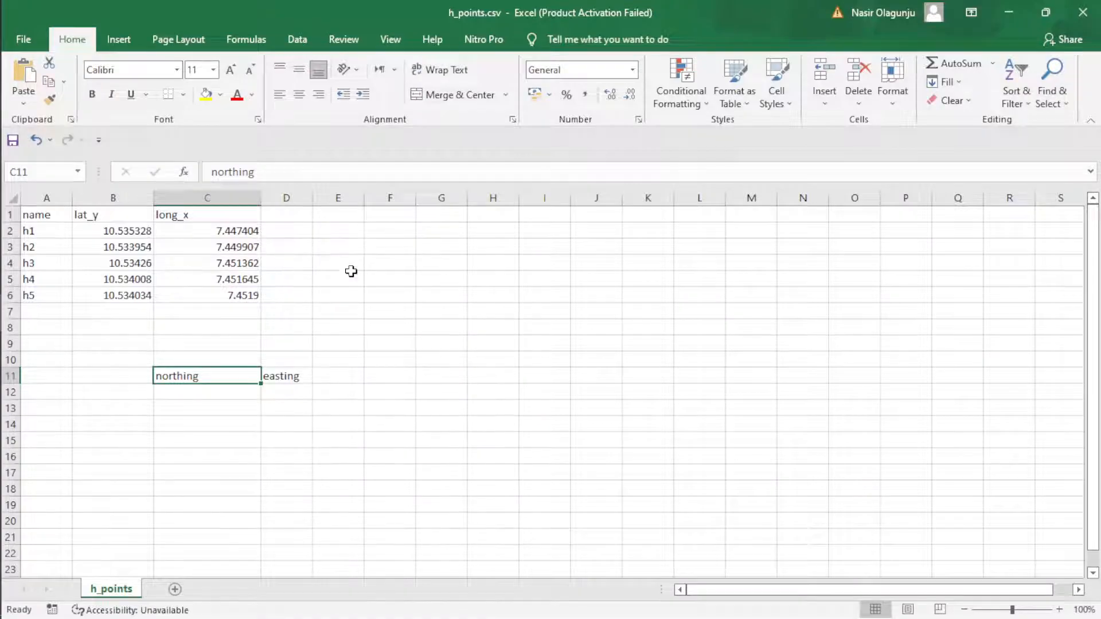
pyautogui.click(1009, 12)
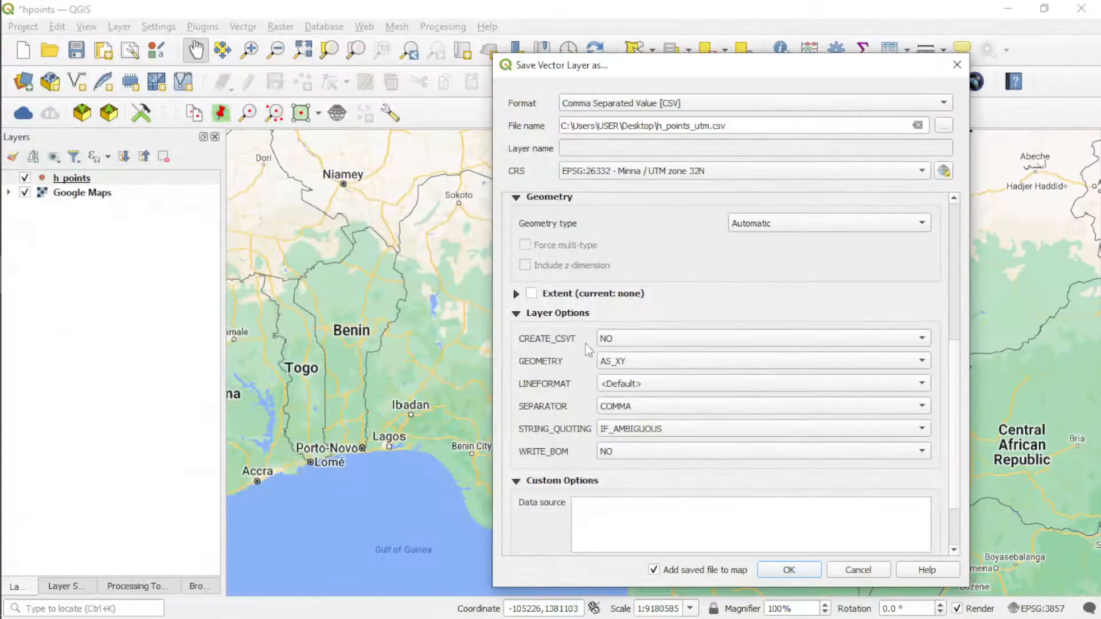
# - Turn off adding the saved file to the map and export the layer as h_points_utm.csv
pyautogui.scroll(-3, 570, 406)
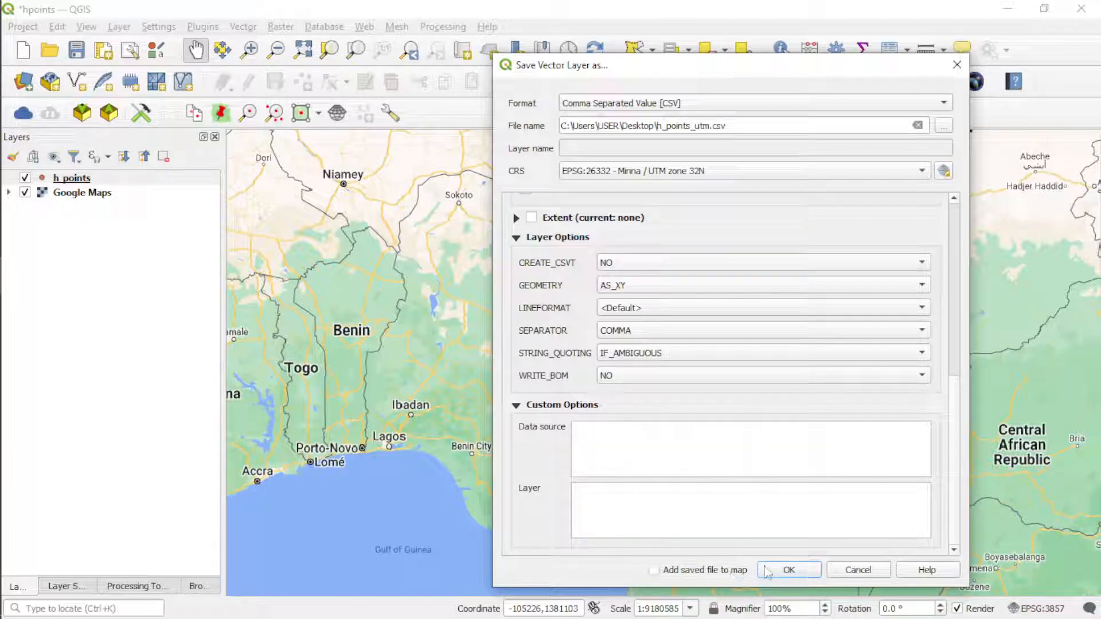
pyautogui.click(716, 571)
pyautogui.click(797, 571)
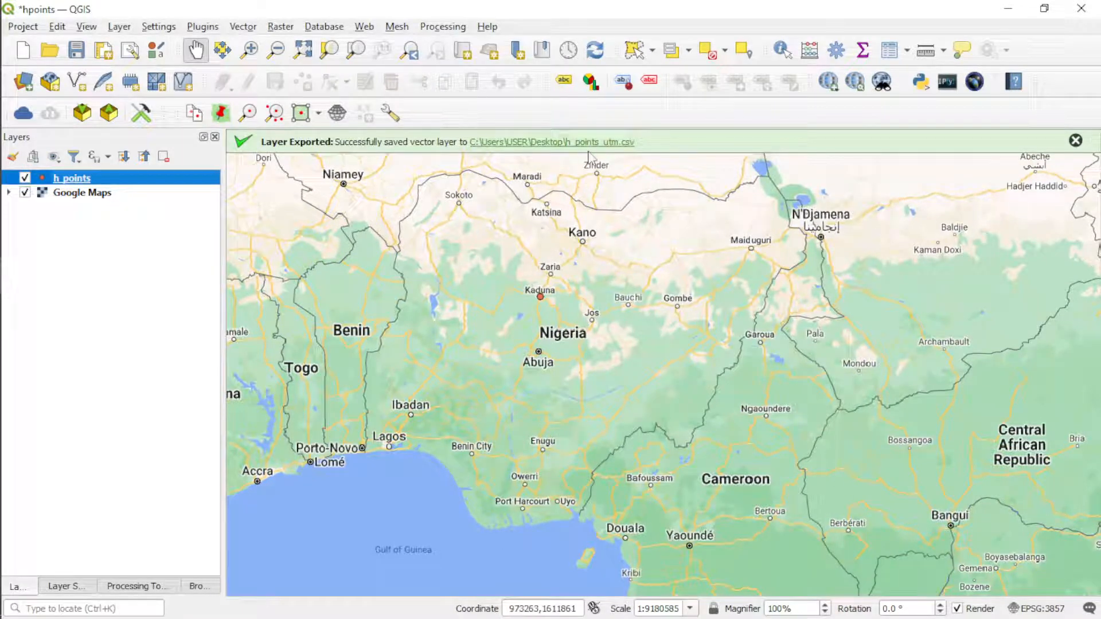
# - Open h_points_utm.csv from the Desktop in Excel and widen its X and Y columns
pyautogui.click(1007, 8)
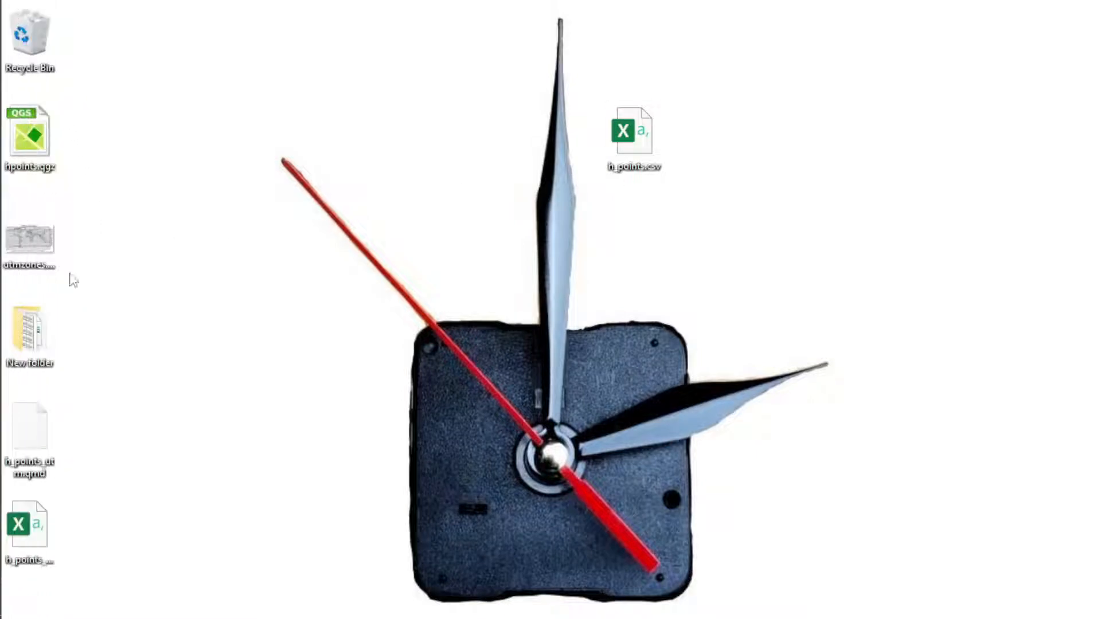
pyautogui.moveTo(48, 543); pyautogui.dragTo(485, 155)
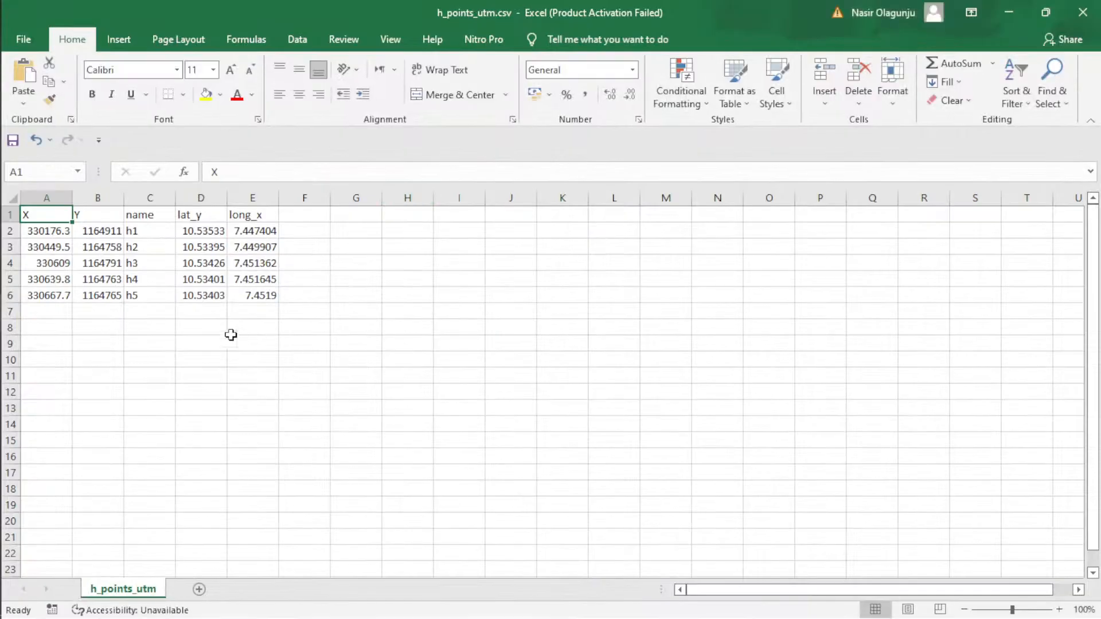
pyautogui.moveTo(72, 197); pyautogui.dragTo(252, 198)
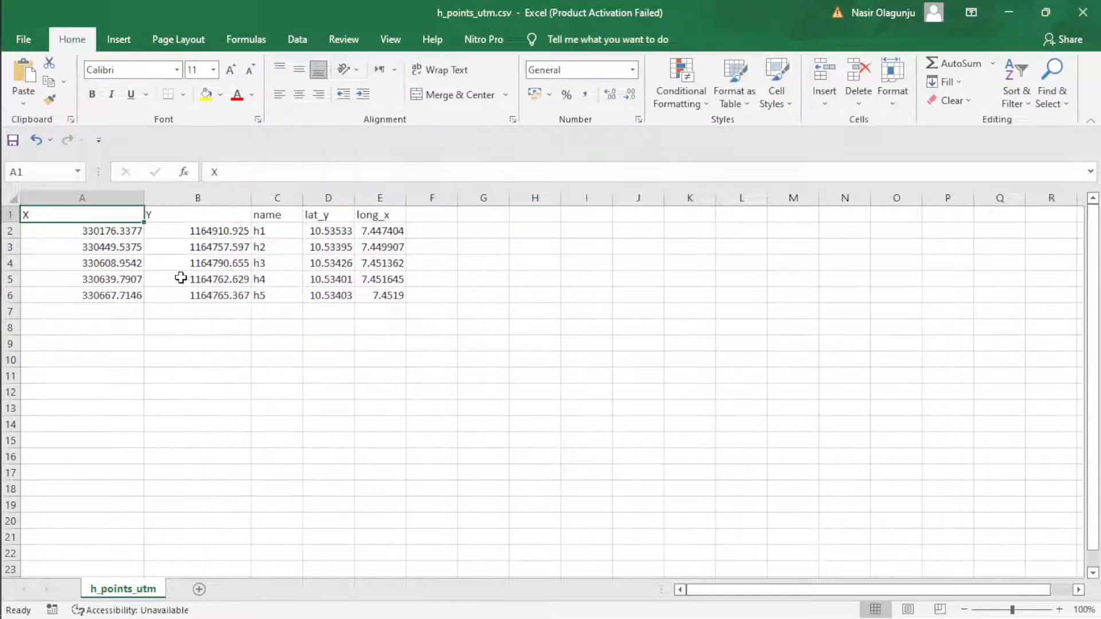
# - Widen the lat_y and long_x columns and examine the UTM coordinates beside the original latitude and longitude values
pyautogui.click(113, 231)
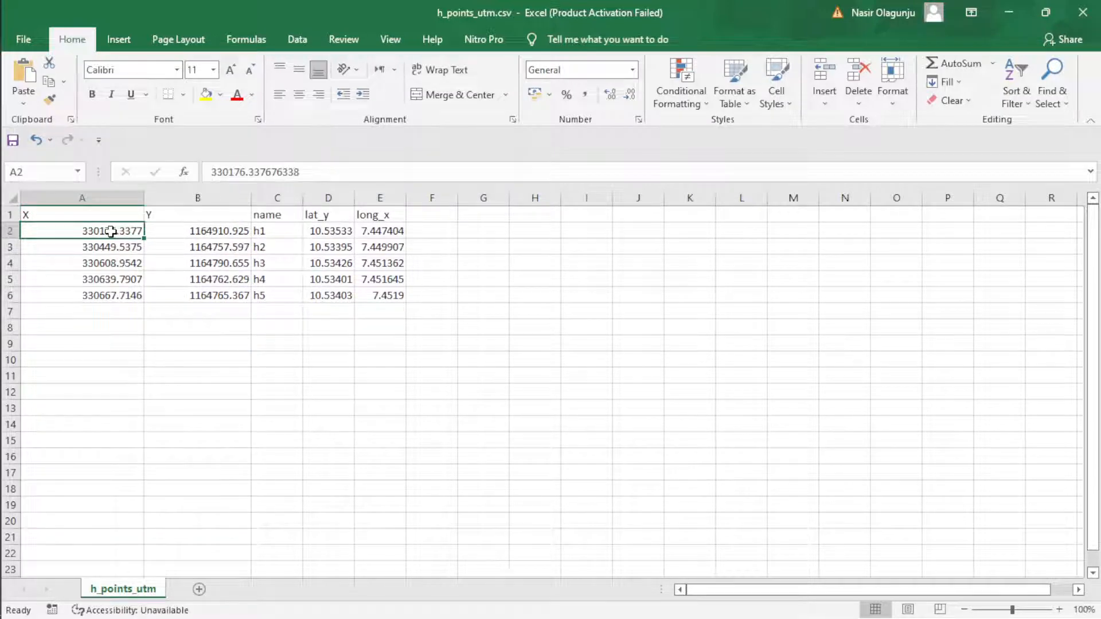
pyautogui.click(97, 306)
pyautogui.click(326, 233)
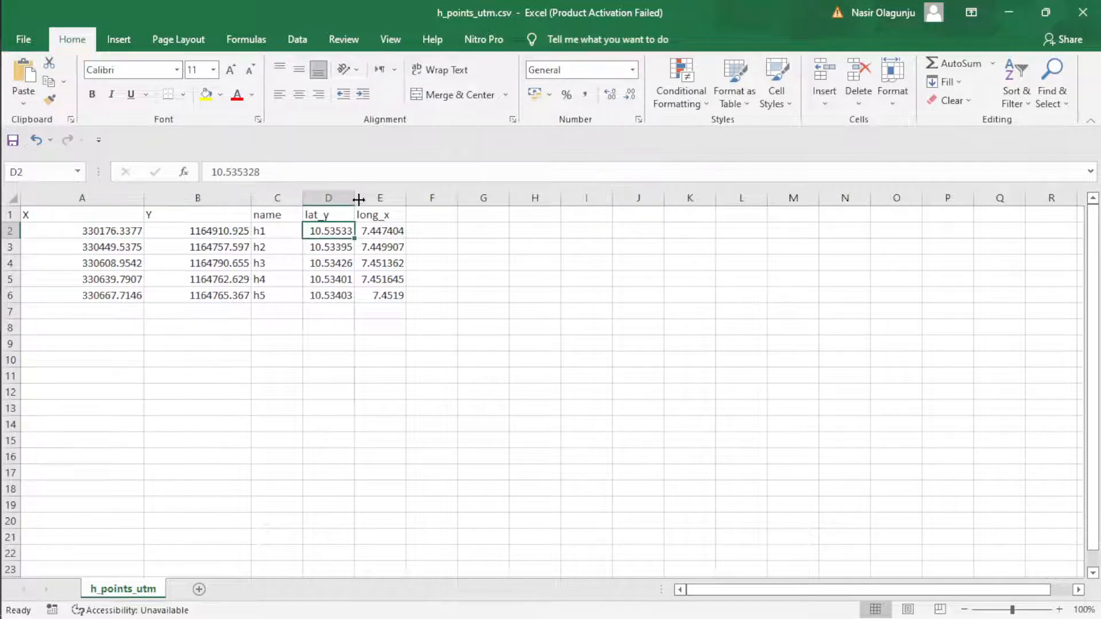
pyautogui.moveTo(358, 199); pyautogui.dragTo(501, 193)
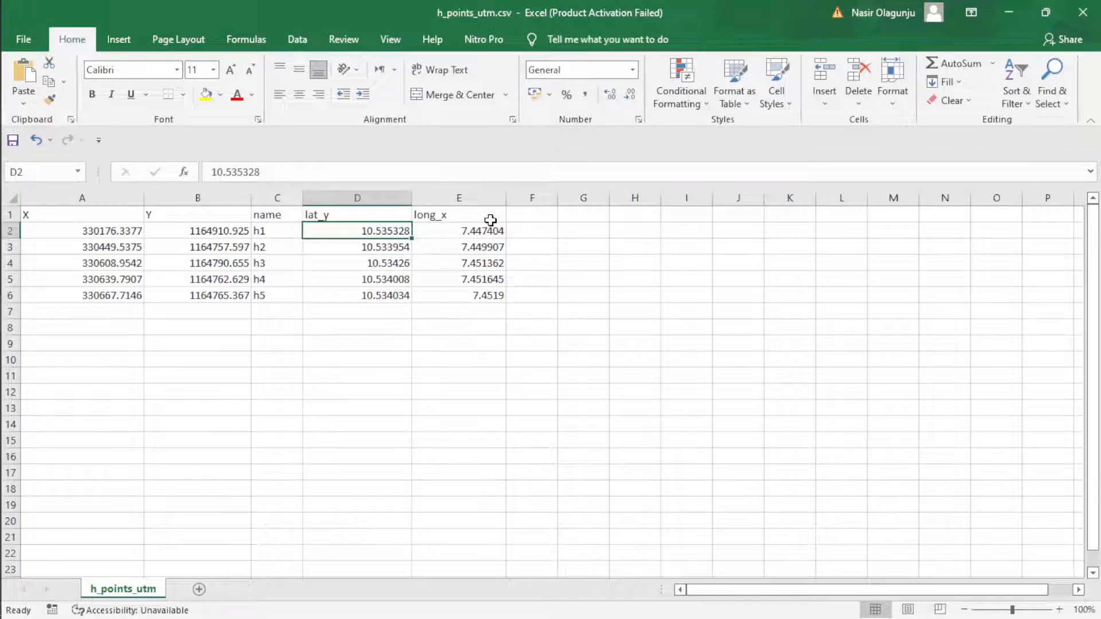
pyautogui.click(209, 269)
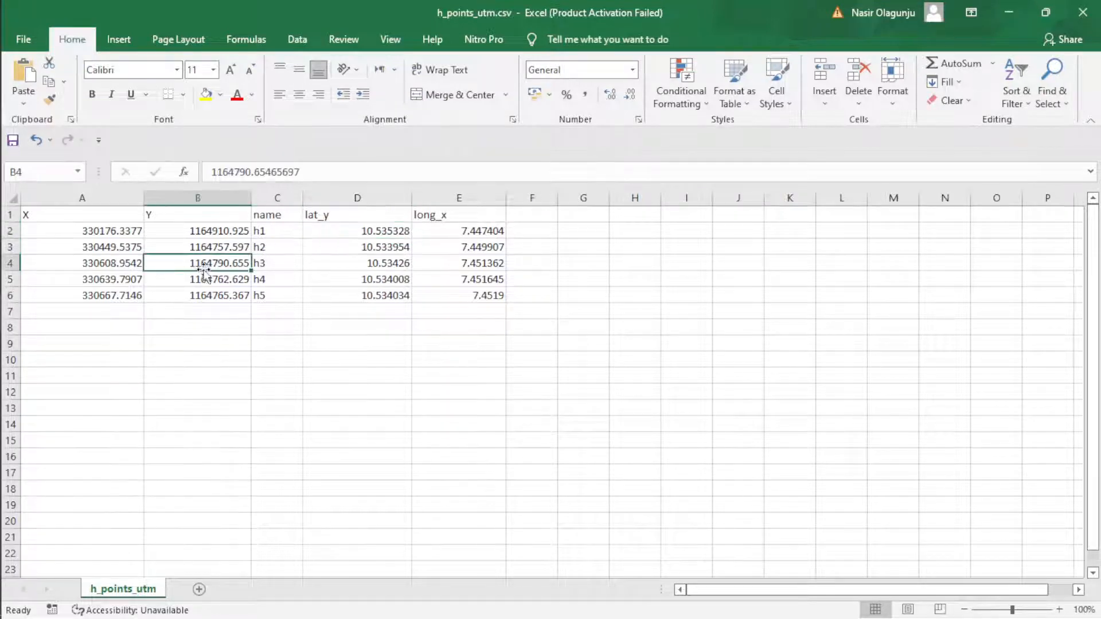
pyautogui.click(207, 242)
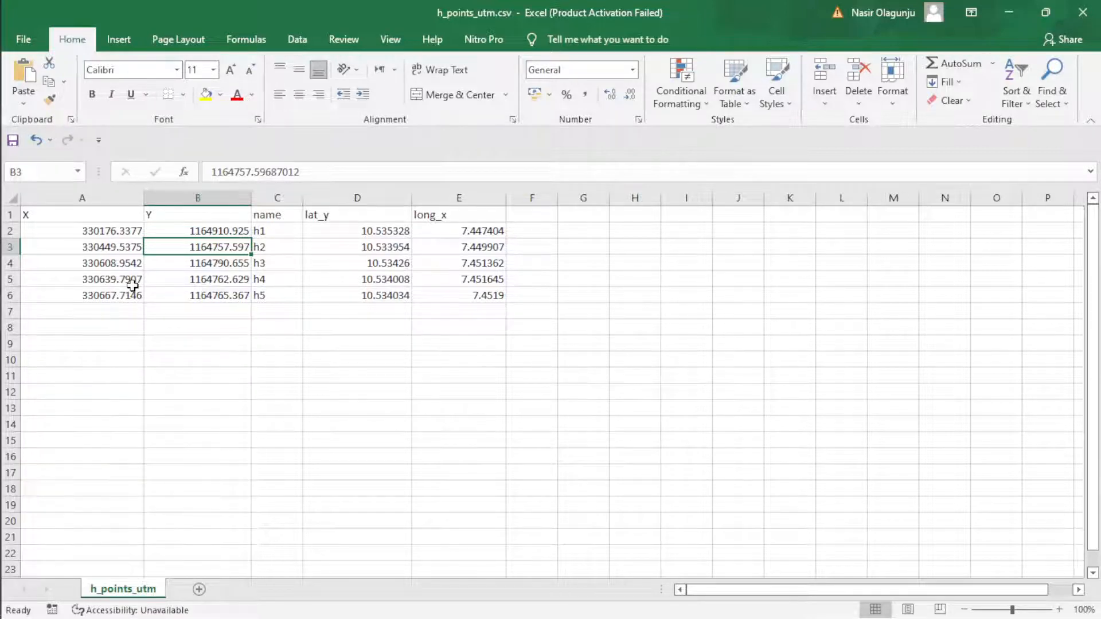
# - Switch back to QGIS from Excel and dismiss the layer export notification
pyautogui.click(1004, 10)
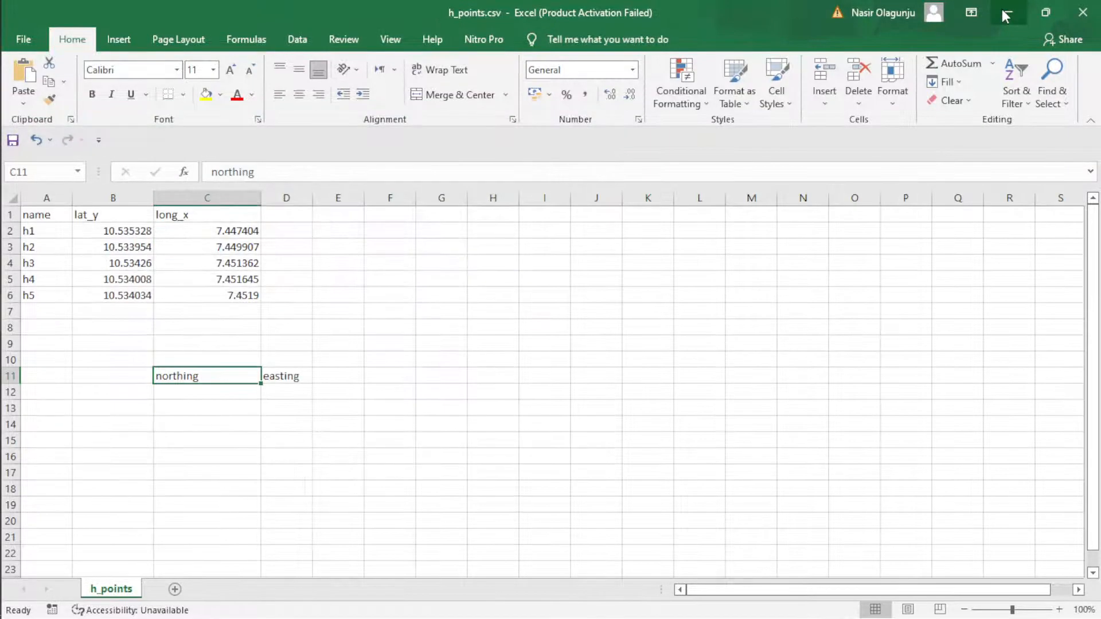
pyautogui.moveTo(5, 321)
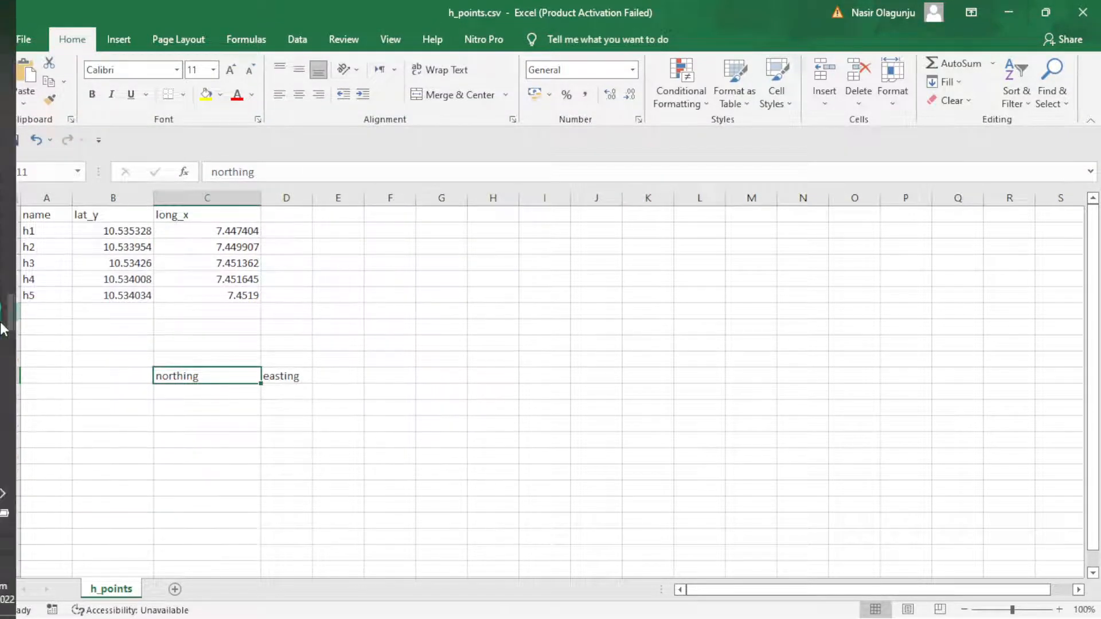
pyautogui.click(26, 283)
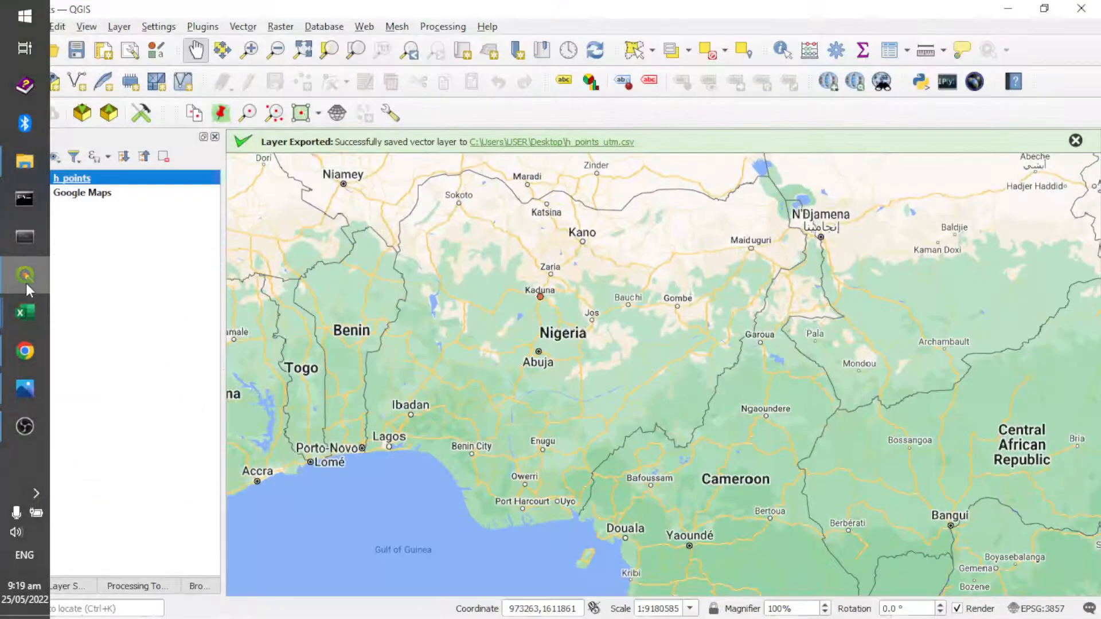
pyautogui.click(1076, 141)
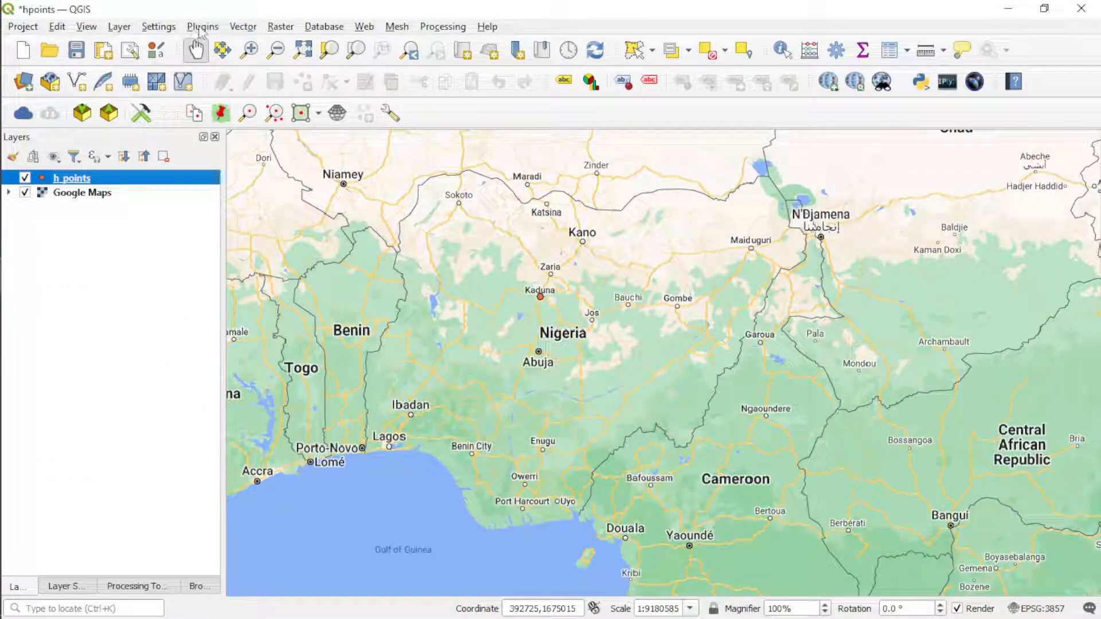
# - Start adding a delimited text layer and choose h_points_utm.csv from the Desktop as its source file
pyautogui.click(119, 26)
pyautogui.moveTo(158, 27)
pyautogui.moveTo(119, 27)
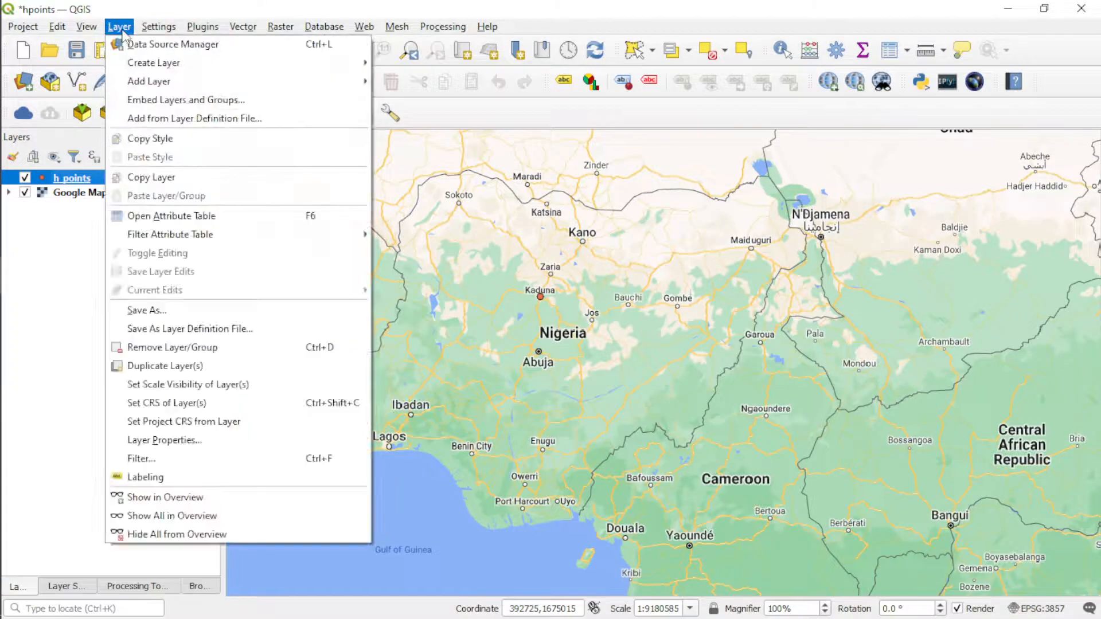
pyautogui.moveTo(146, 82)
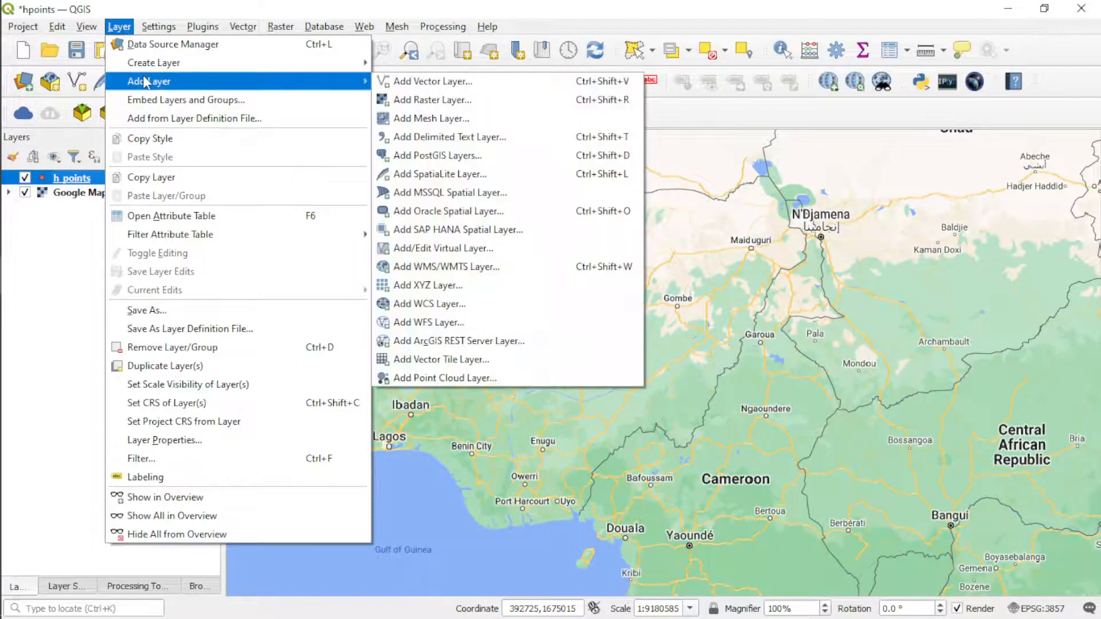
pyautogui.click(488, 137)
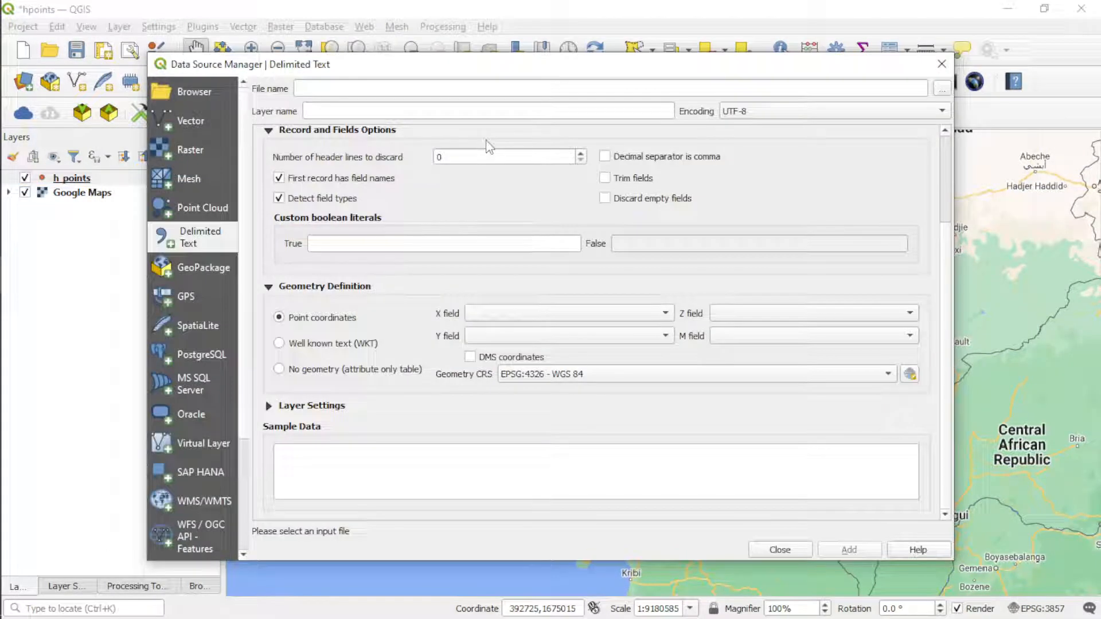
pyautogui.click(942, 90)
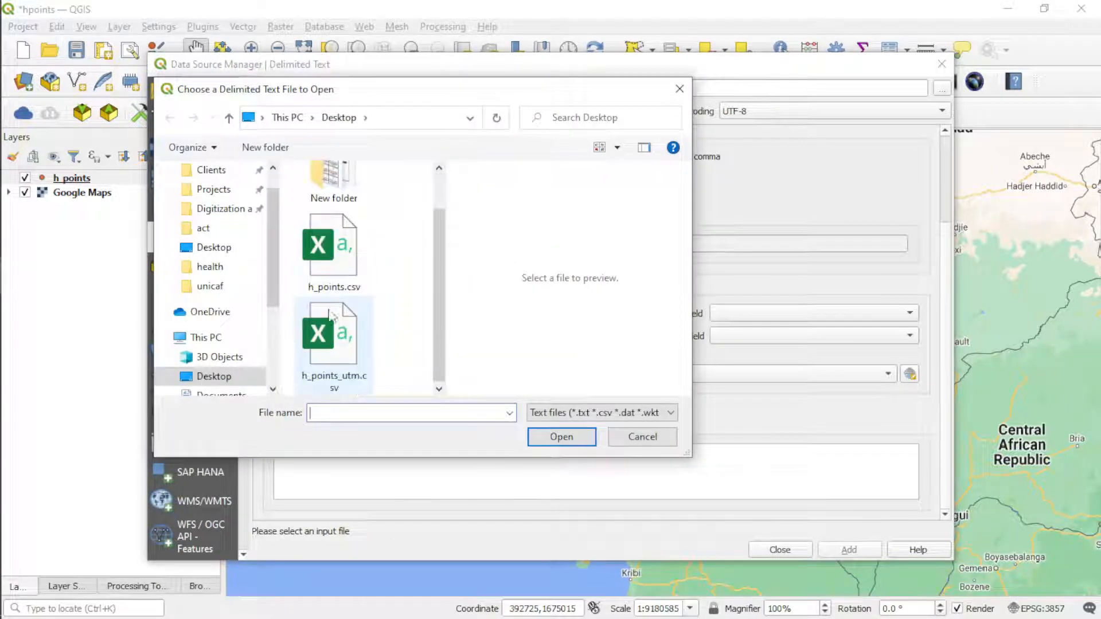
pyautogui.click(332, 319)
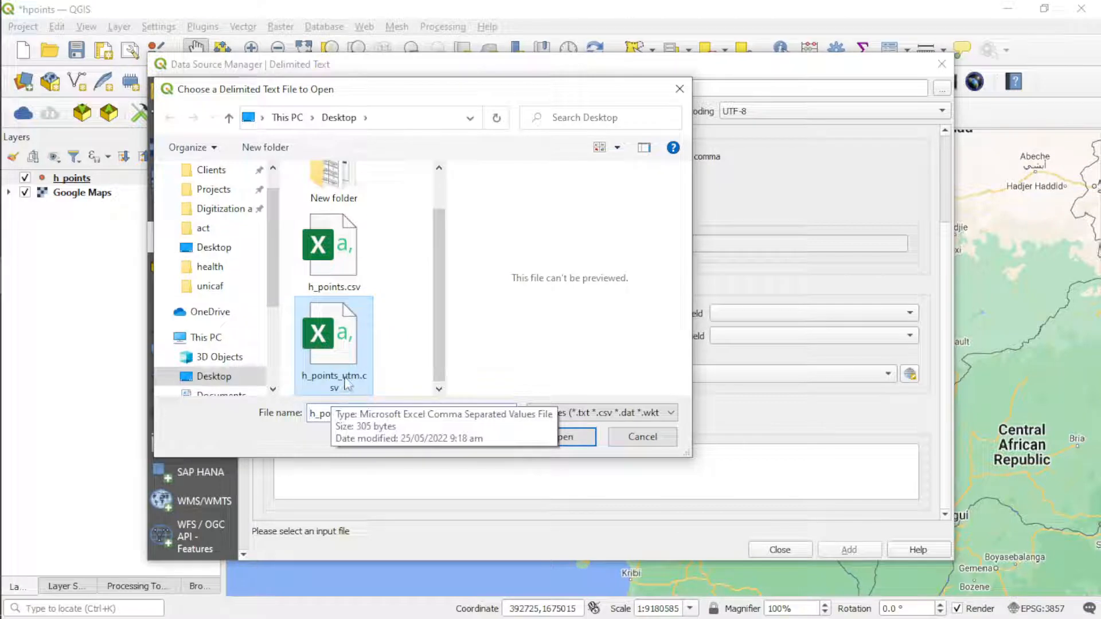
pyautogui.click(569, 437)
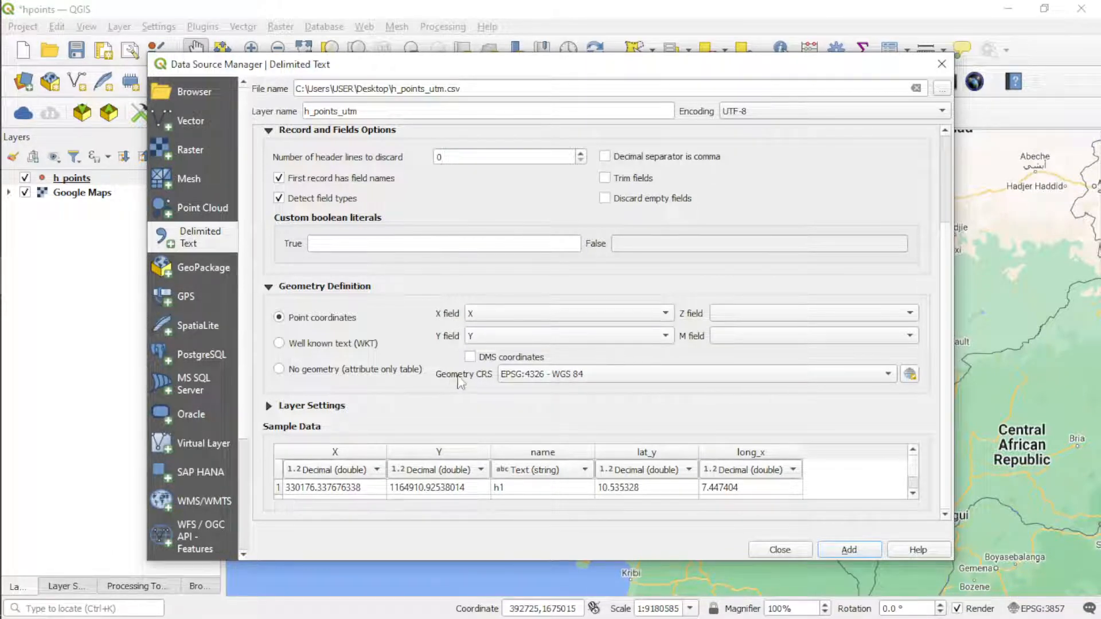
# - Set the geometry CRS to EPSG:26332 - Minna / UTM zone 32N, add the h_points_utm layer to the map and close the Data Source Manager
pyautogui.moveTo(528, 383)
pyautogui.click(910, 374)
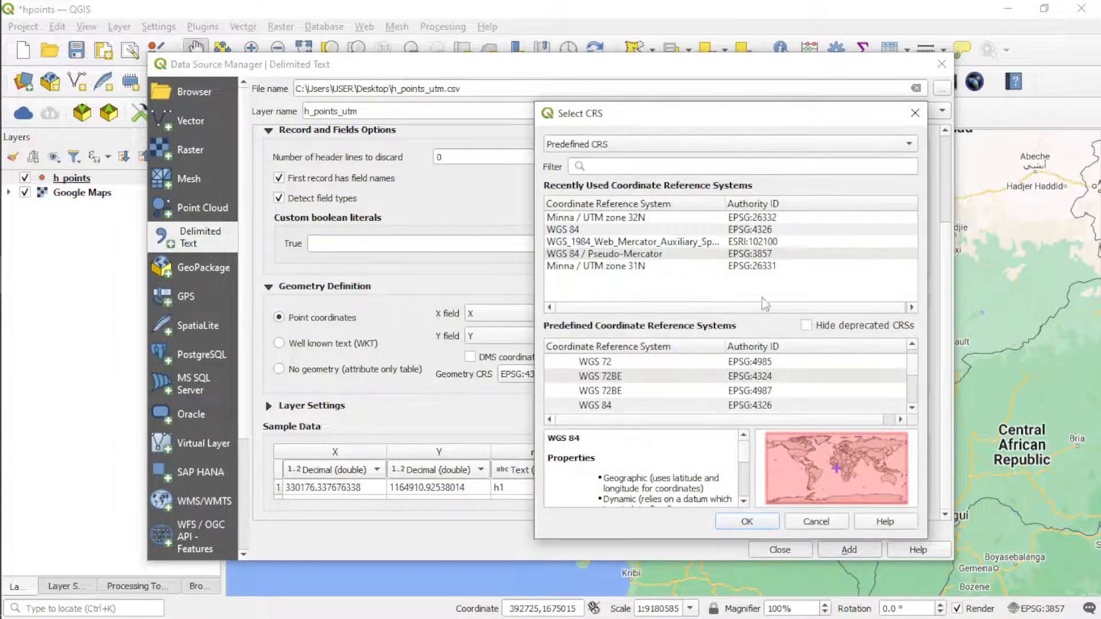
pyautogui.click(757, 219)
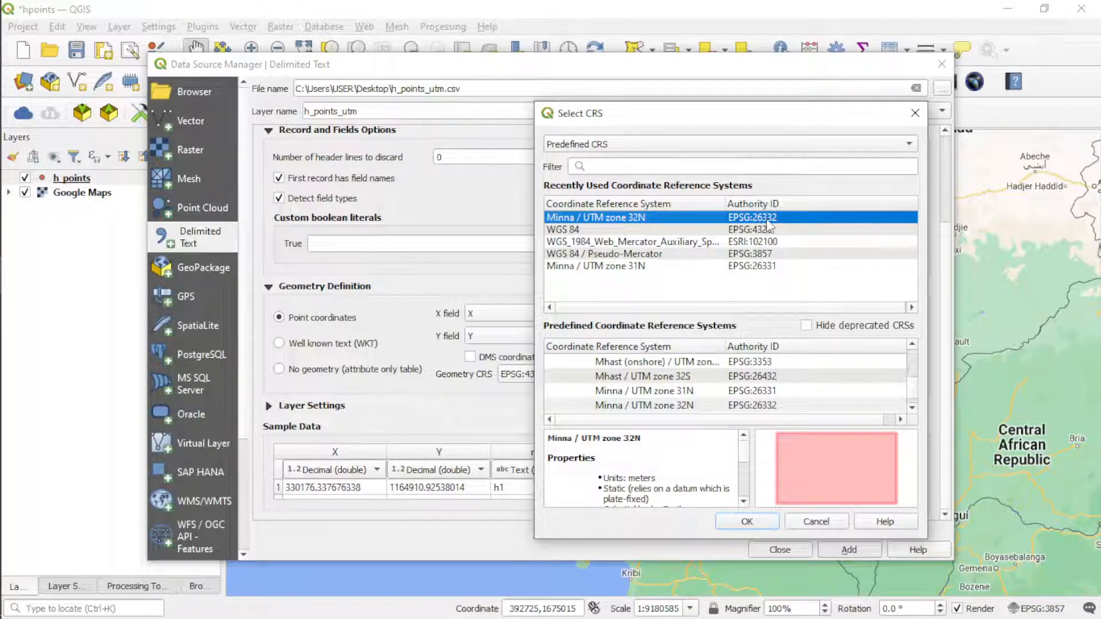
pyautogui.click(747, 522)
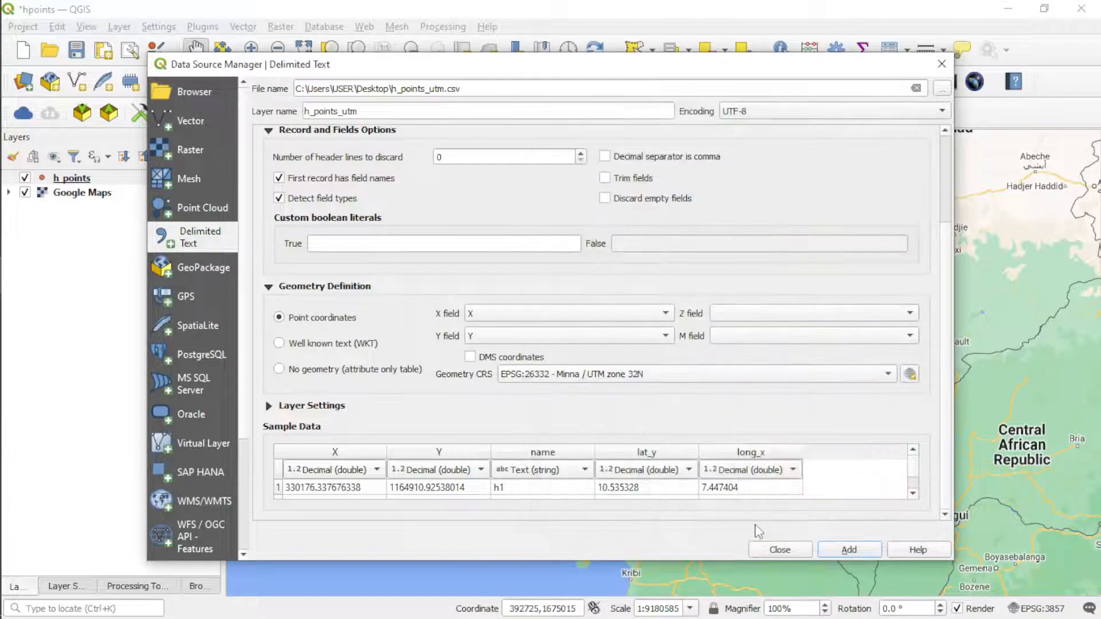
pyautogui.click(849, 550)
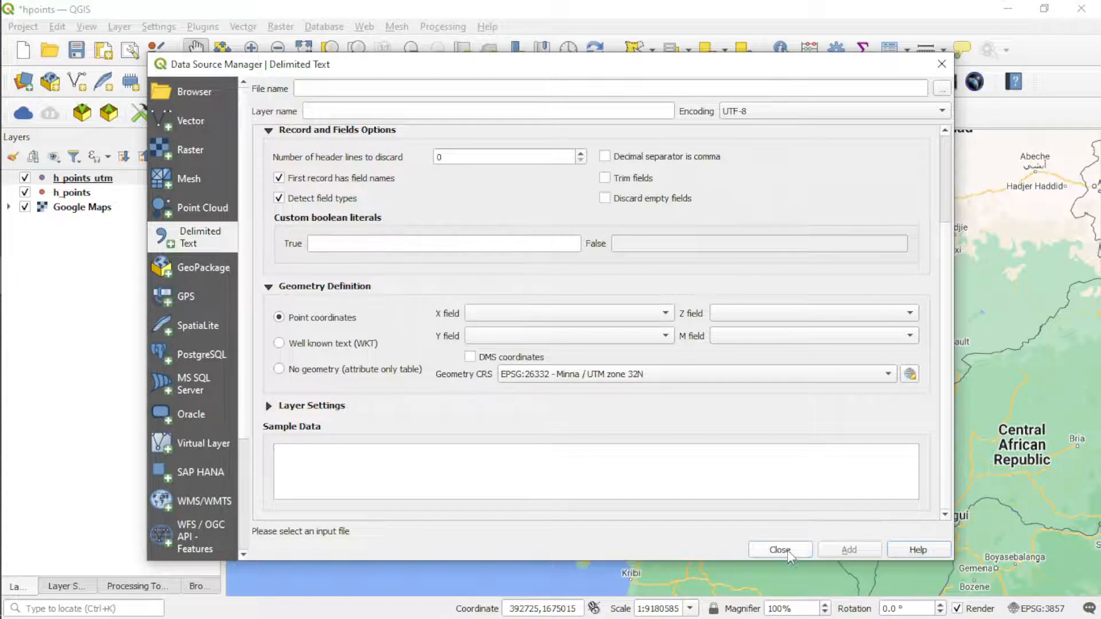
pyautogui.click(780, 550)
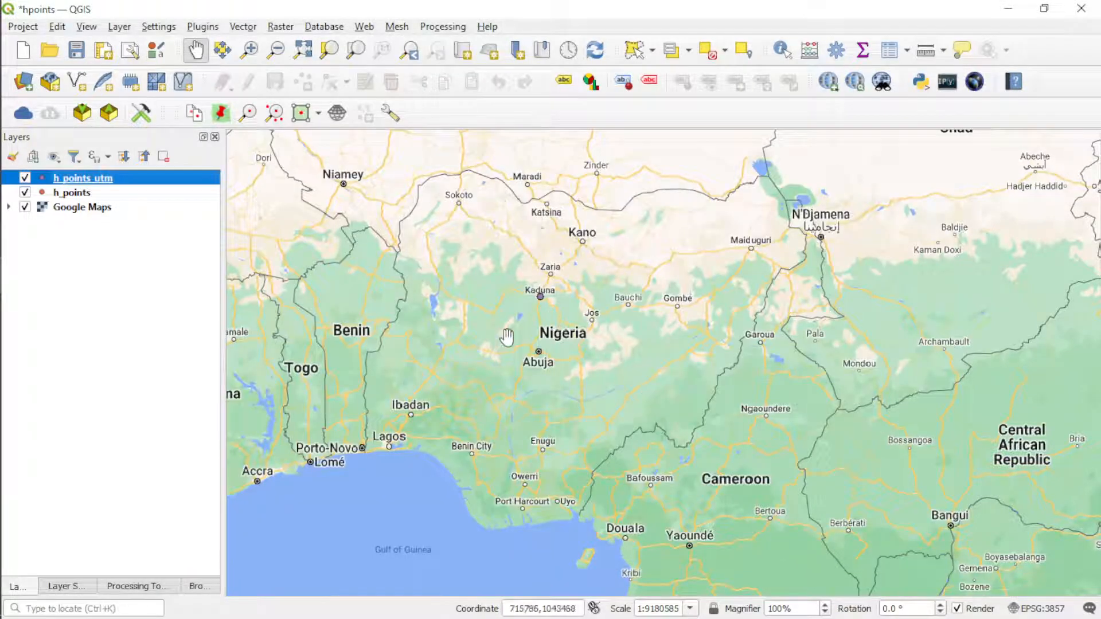
# - Compare the h_points_utm and h_points locations around Kashim Ibrahim Road in Kaduna by hiding and reshowing the h_points_utm layer
pyautogui.scroll(5, 541, 299)
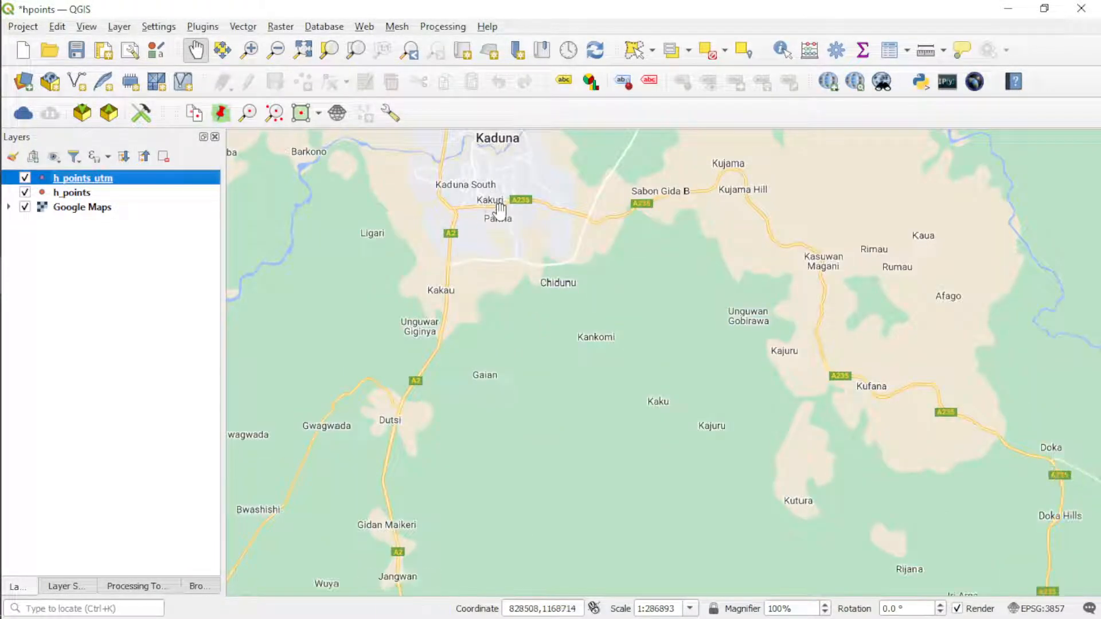
pyautogui.moveTo(485, 210); pyautogui.dragTo(619, 319)
pyautogui.scroll(2, 618, 320)
pyautogui.scroll(2, 619, 319)
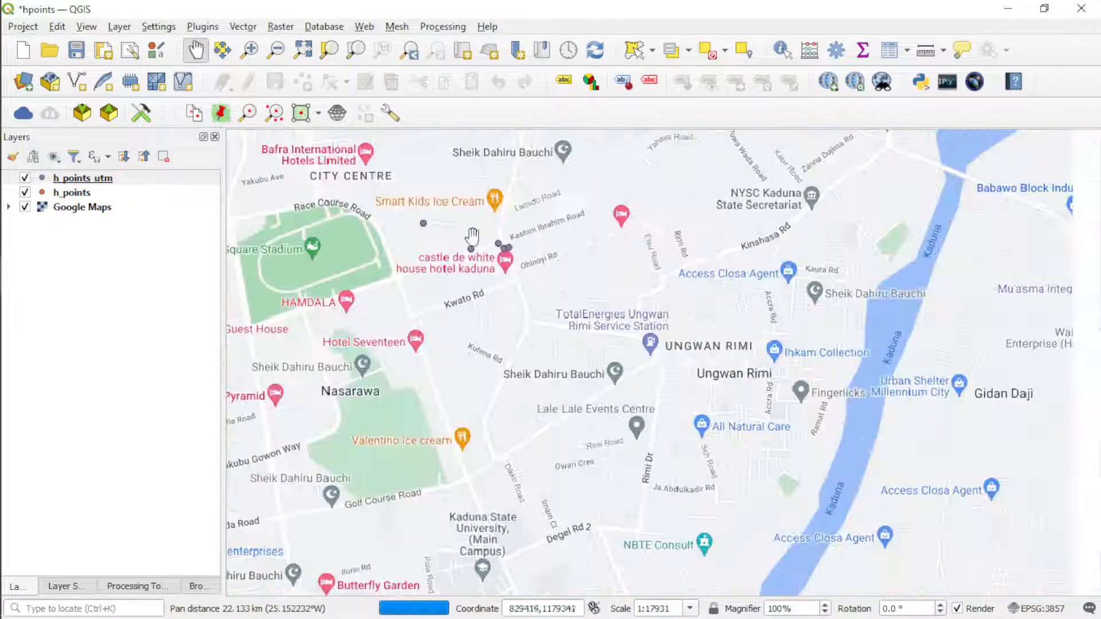
pyautogui.scroll(2, 476, 236)
pyautogui.moveTo(476, 236); pyautogui.dragTo(555, 260)
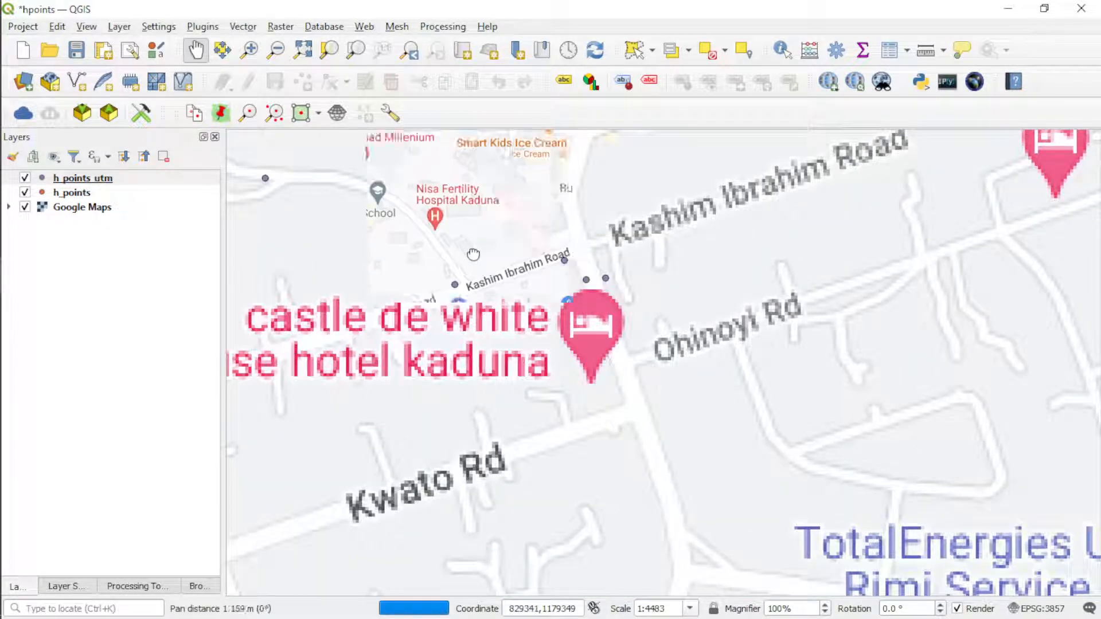
pyautogui.click(25, 178)
pyautogui.doubleClick(26, 181)
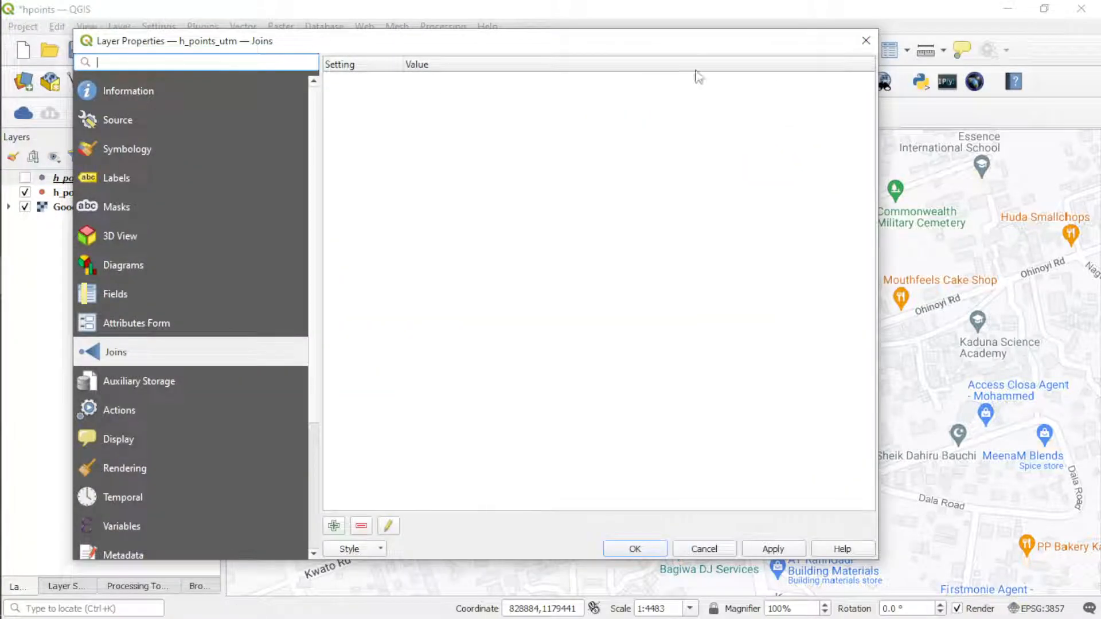
pyautogui.click(866, 41)
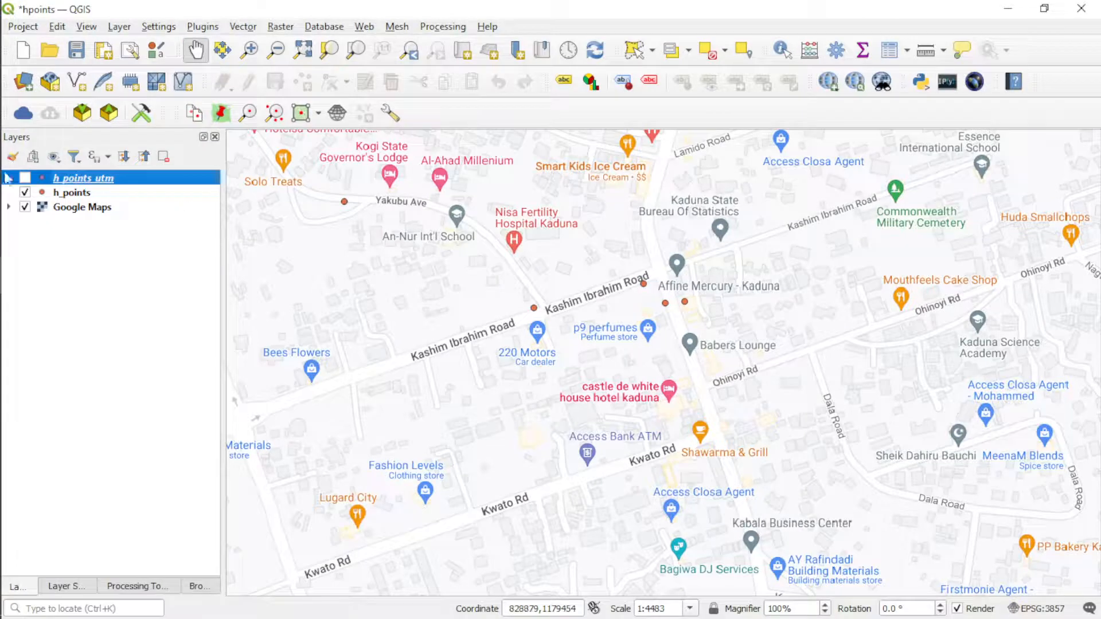
pyautogui.click(25, 179)
pyautogui.click(24, 178)
pyautogui.click(25, 178)
pyautogui.moveTo(7, 274)
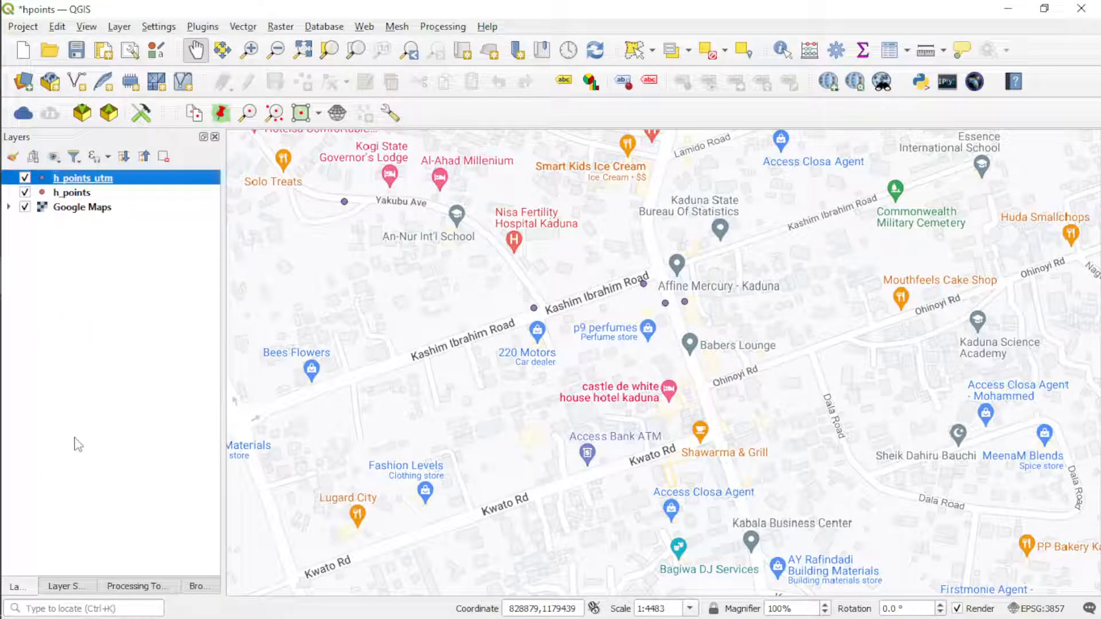
pyautogui.click(7, 436)
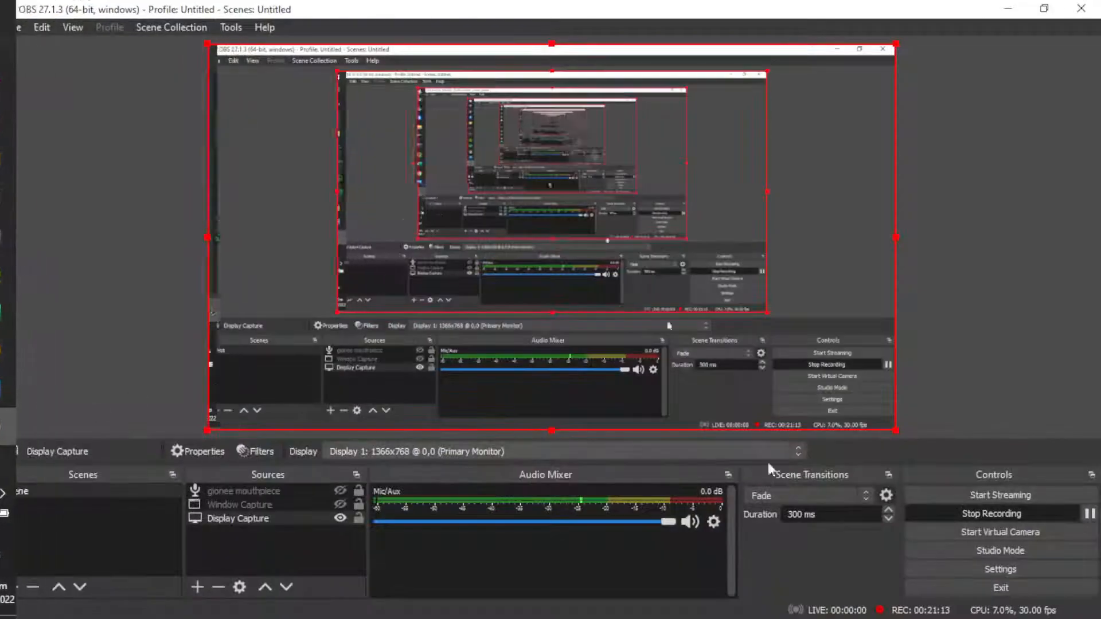